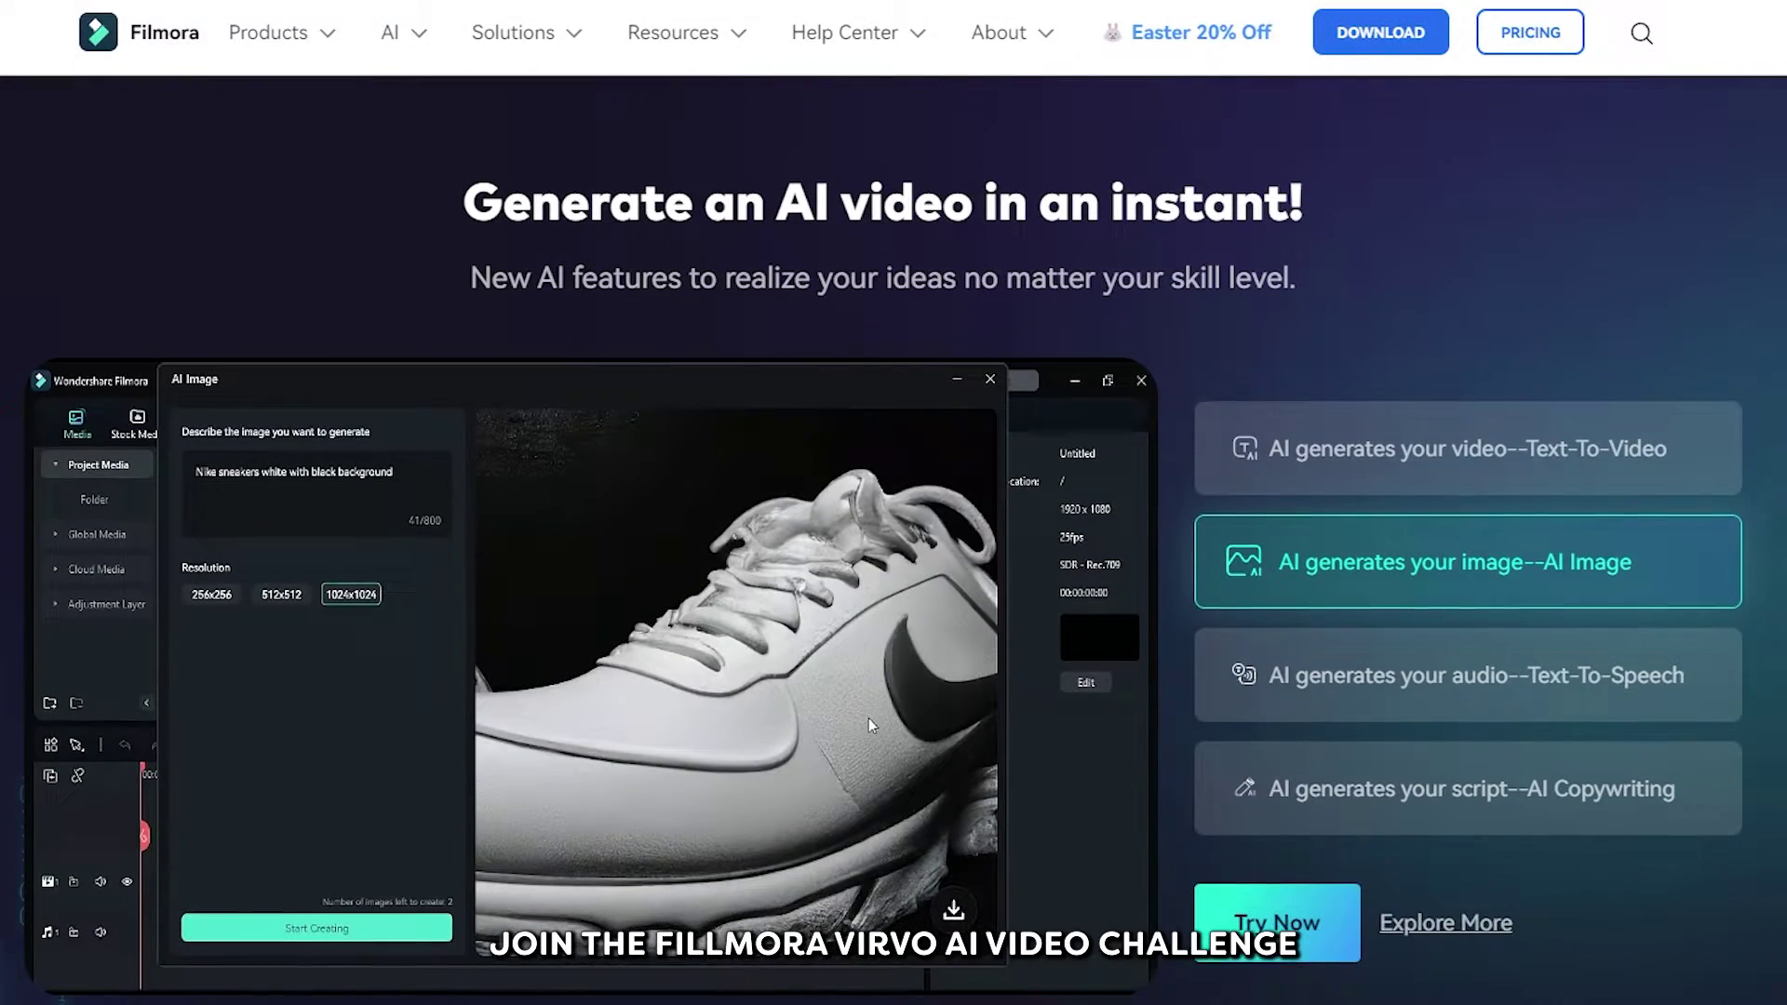
pyautogui.scroll(-1, 865, 726)
pyautogui.scroll(-1, 864, 784)
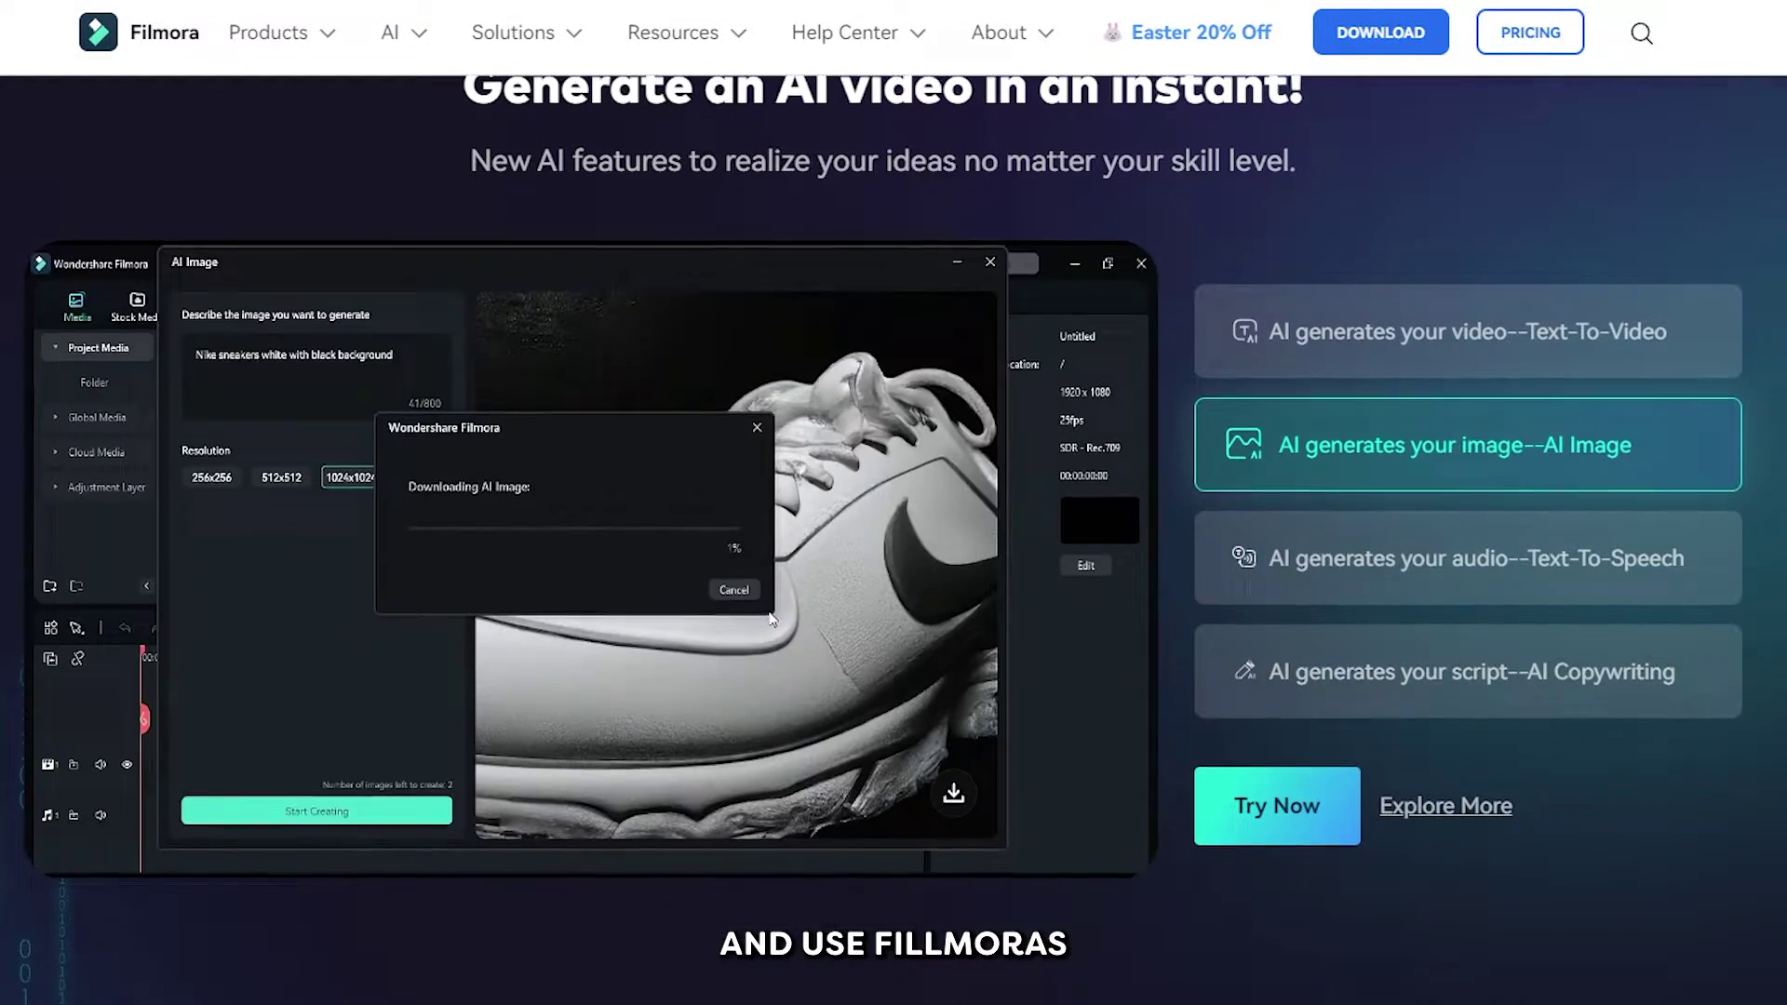
pyautogui.scroll(-1, 863, 783)
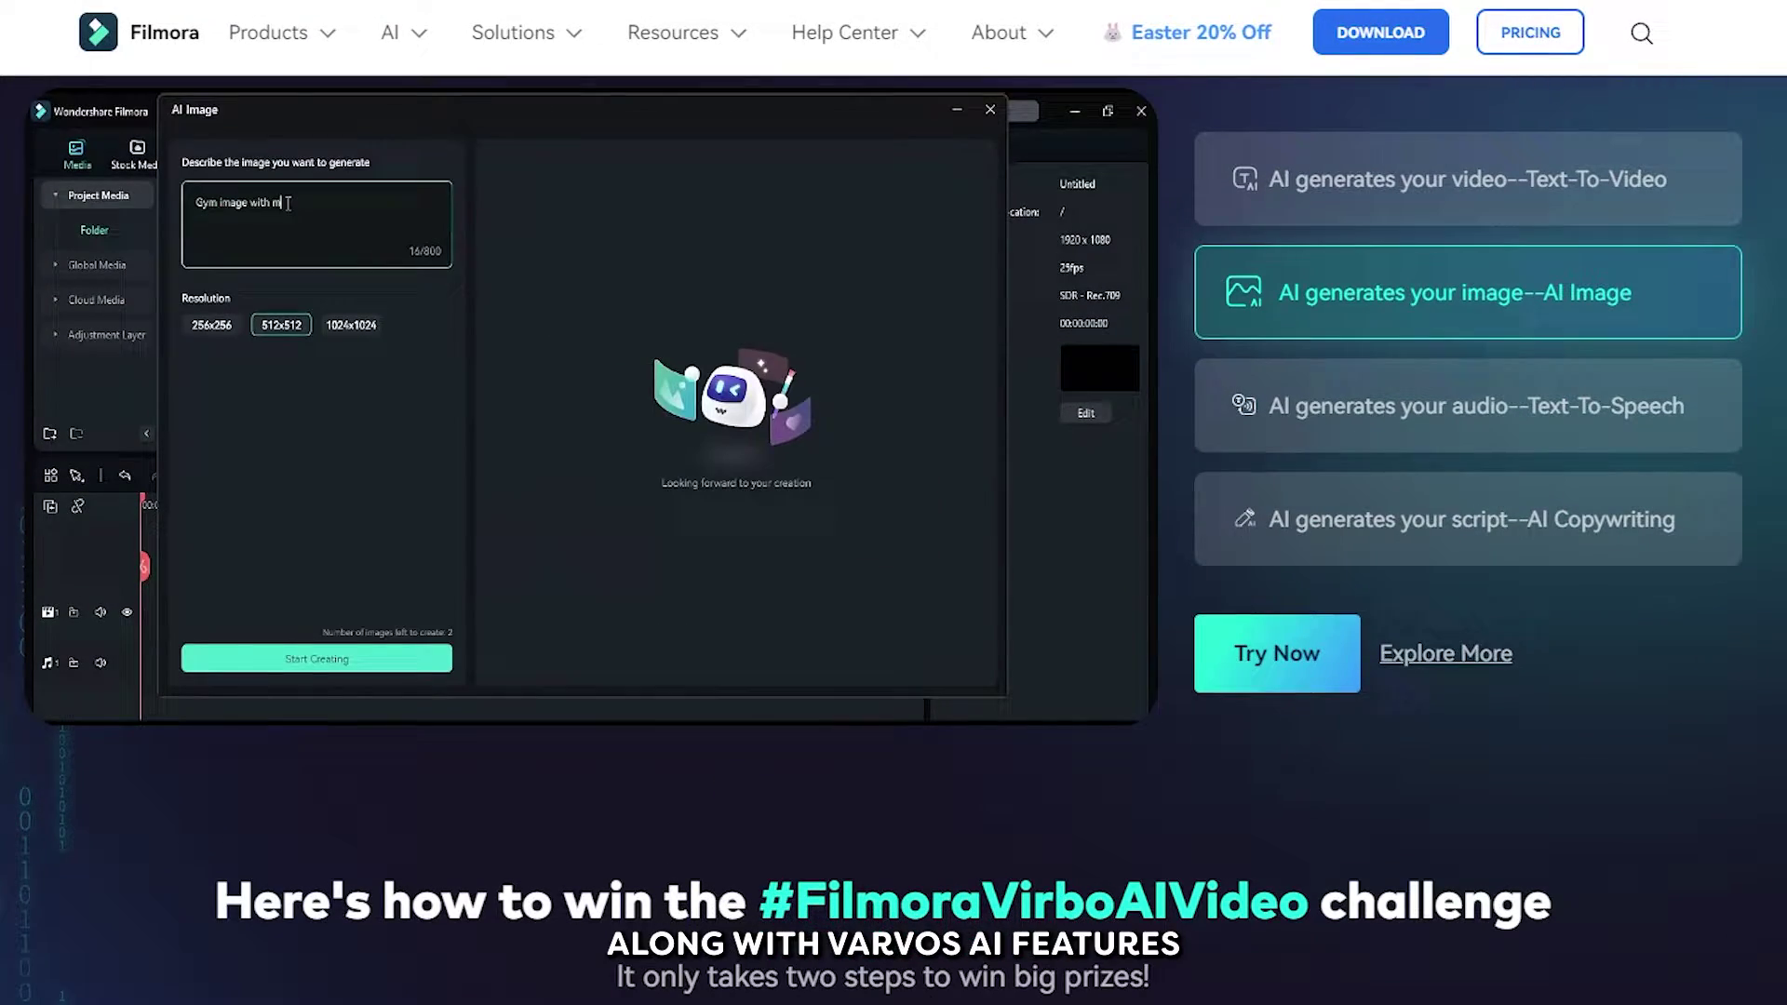
pyautogui.scroll(-1, 864, 784)
pyautogui.scroll(-1, 865, 782)
pyautogui.scroll(-1, 864, 783)
pyautogui.scroll(-1, 802, 262)
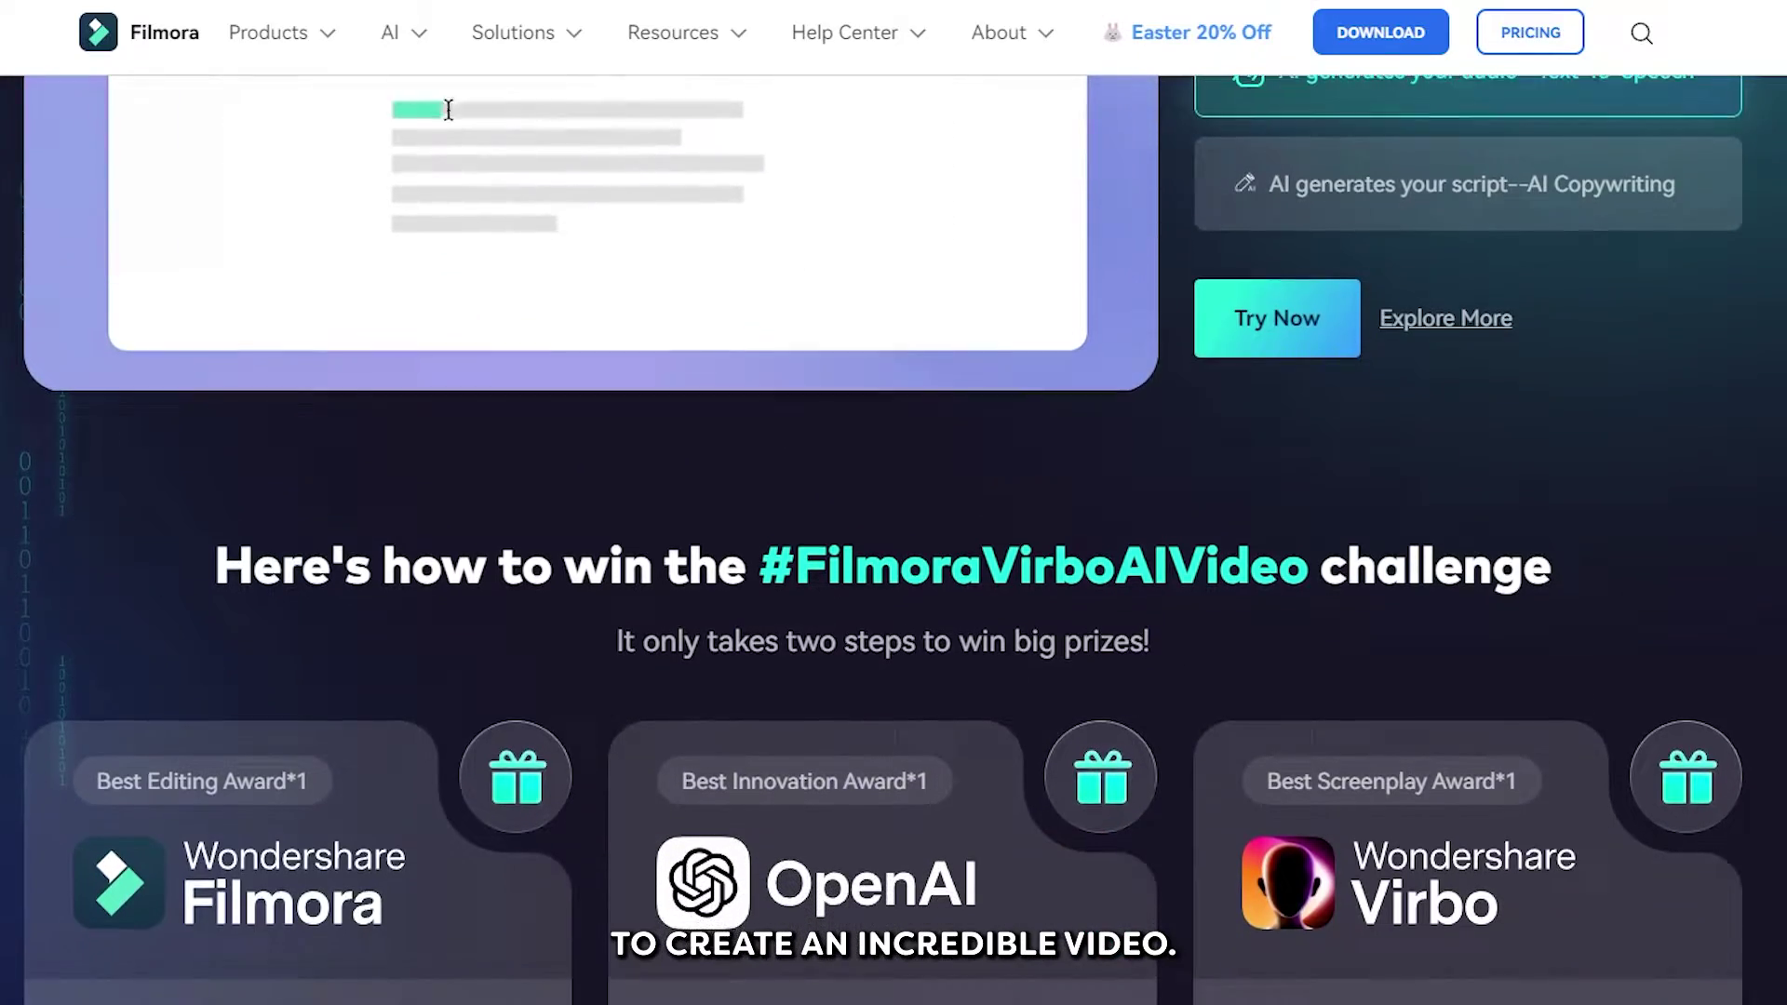
pyautogui.scroll(-2, 801, 262)
pyautogui.scroll(-2, 884, 517)
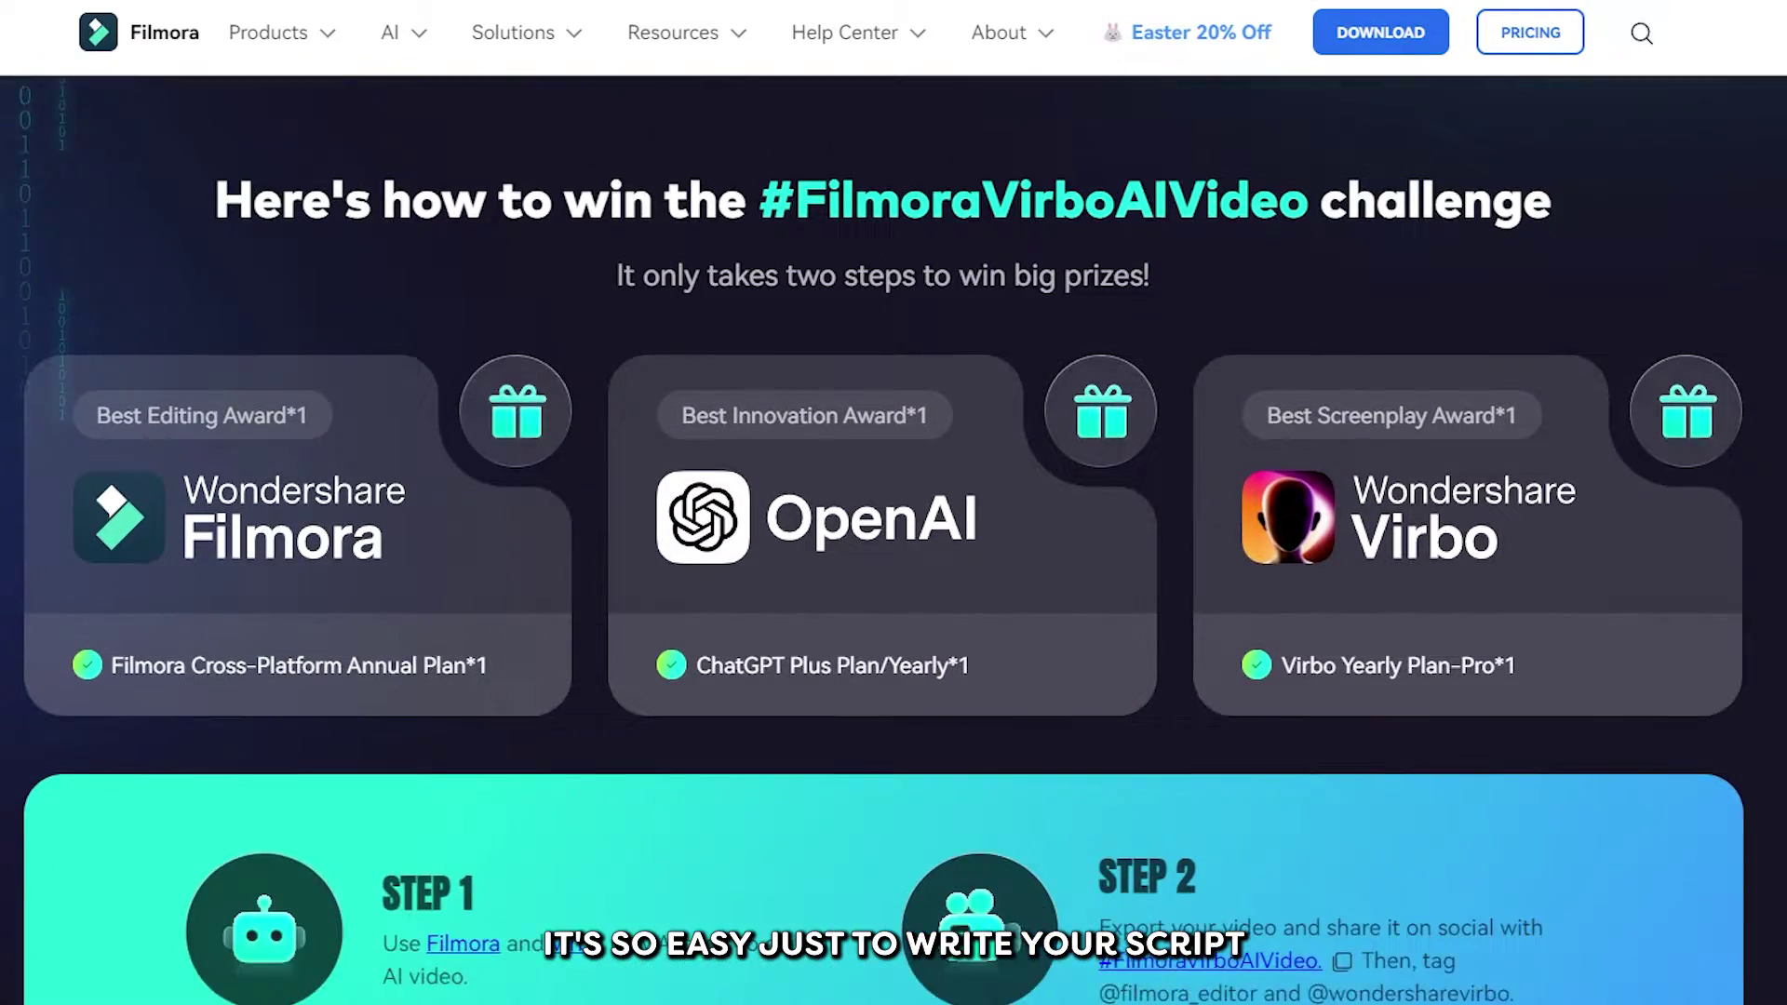
pyautogui.scroll(-2, 883, 518)
pyautogui.scroll(-1, 883, 518)
pyautogui.scroll(-1, 883, 518)
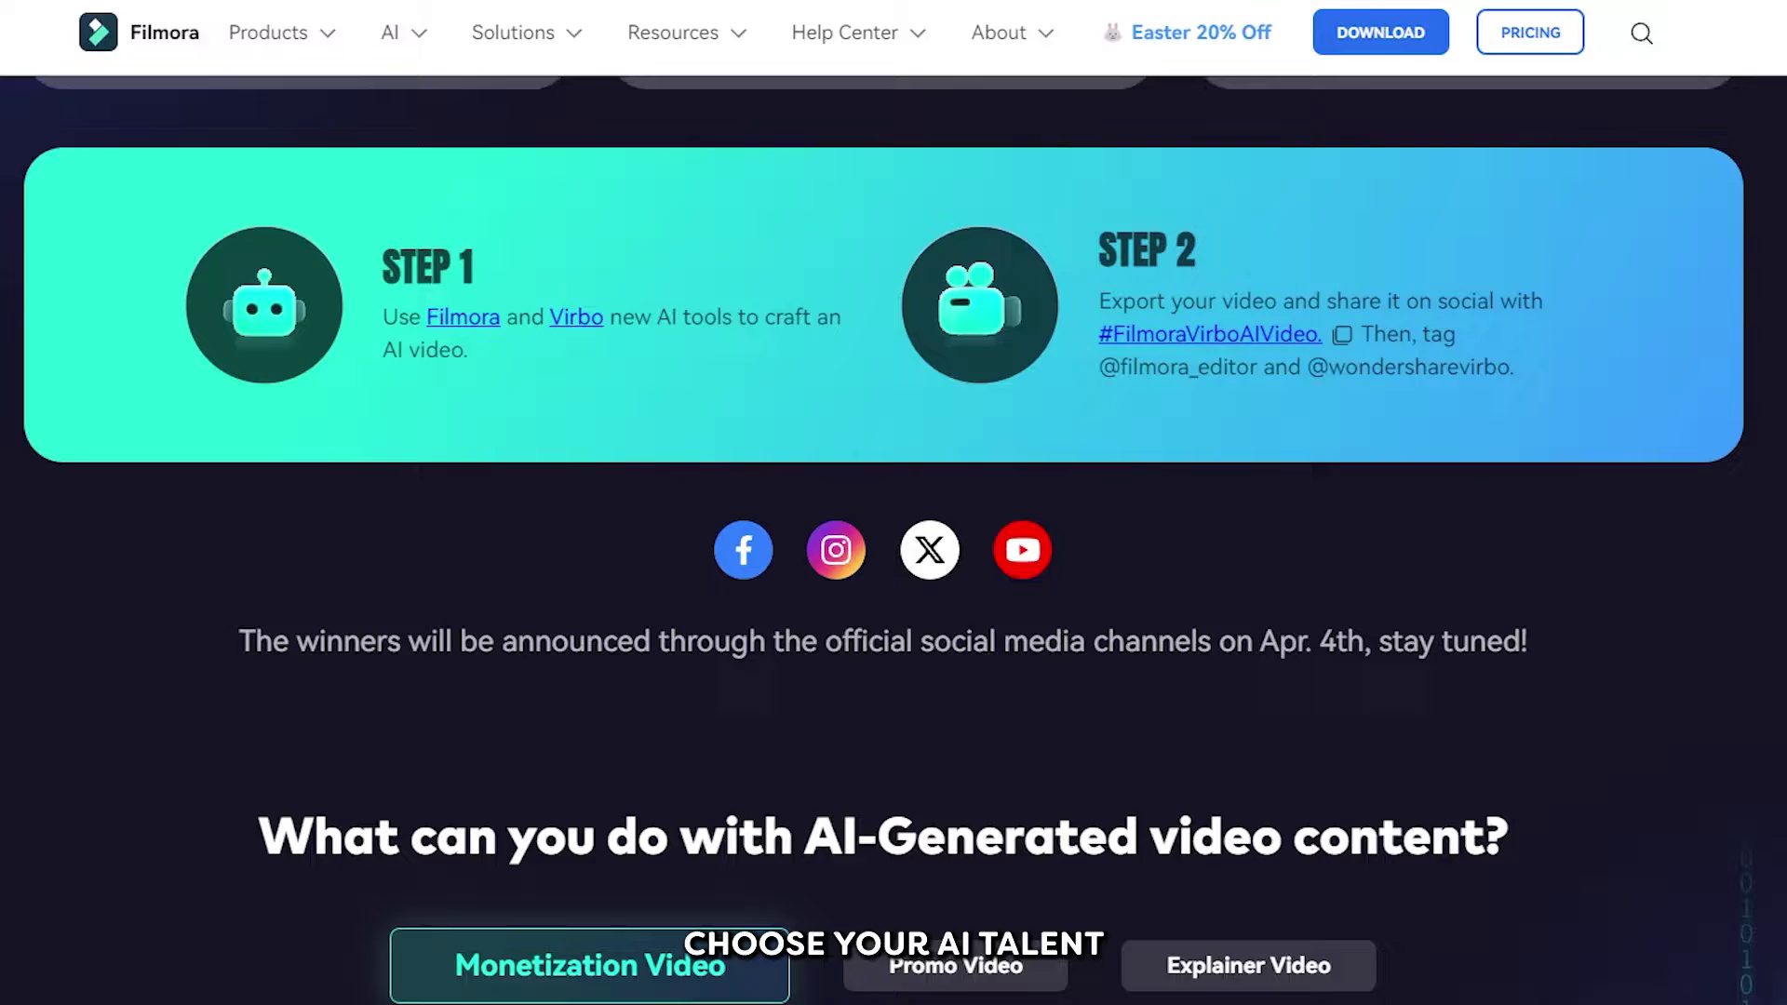
pyautogui.scroll(-1, 884, 518)
pyautogui.scroll(-1, 884, 518)
pyautogui.scroll(-1, 883, 518)
pyautogui.scroll(-1, 884, 518)
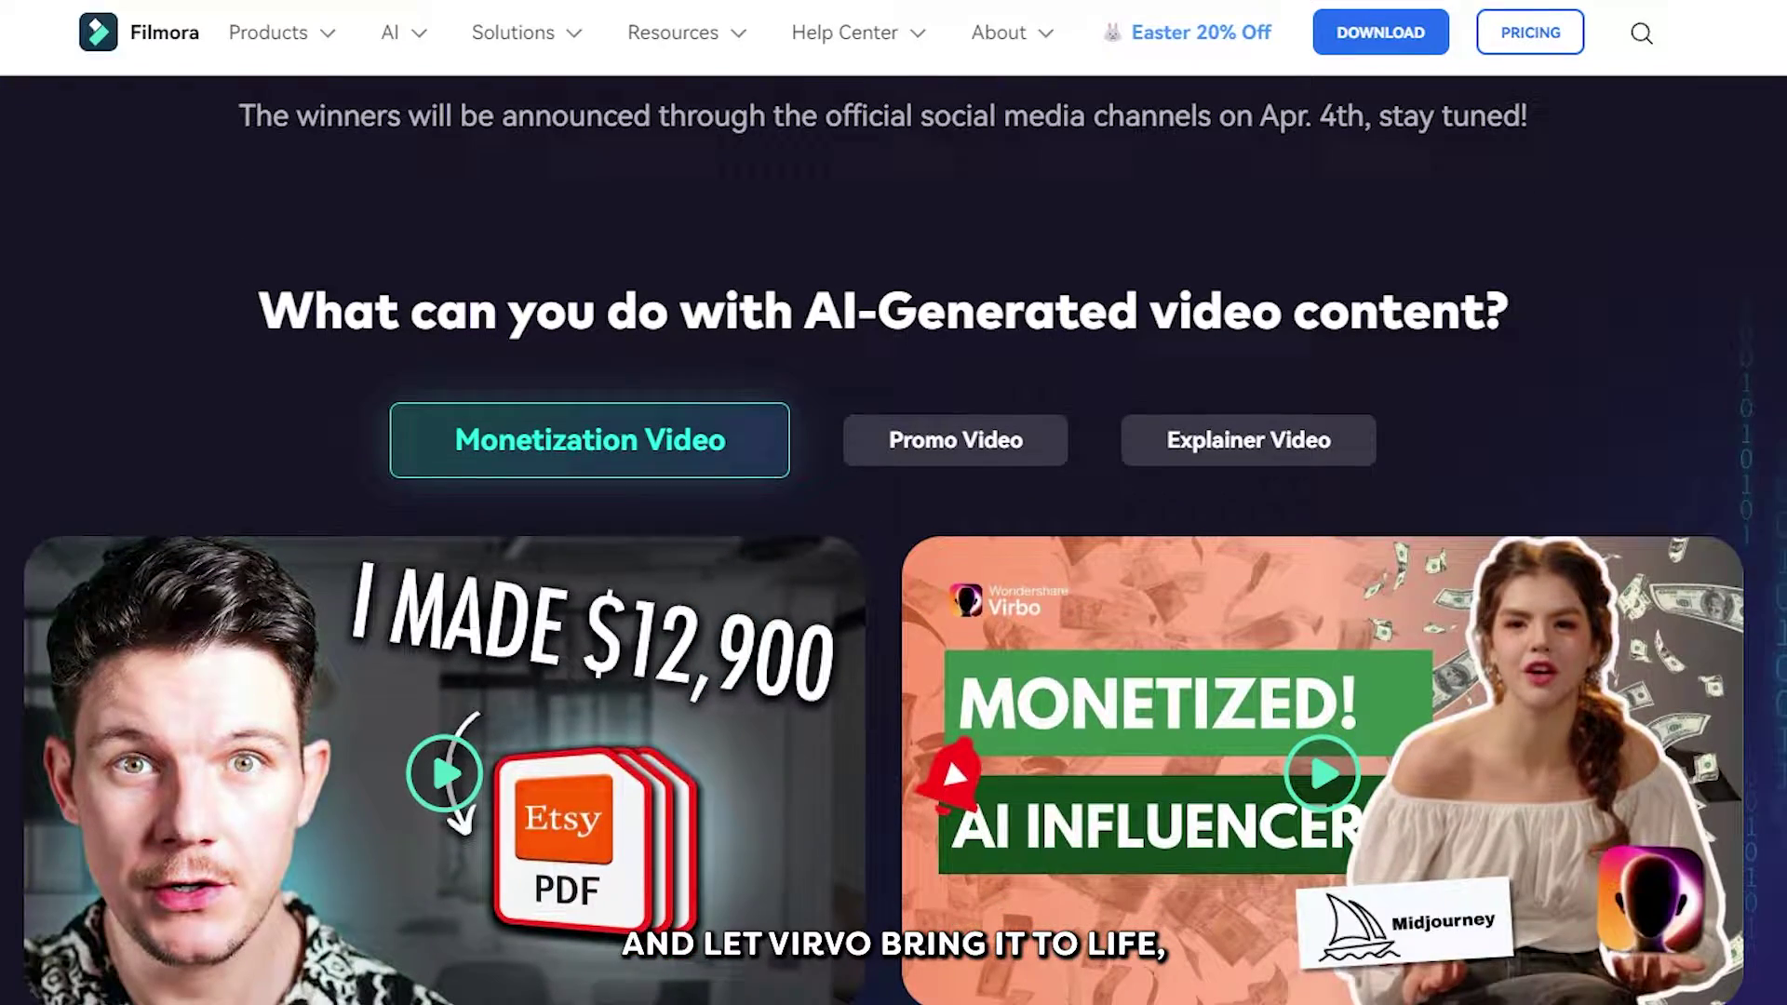
pyautogui.scroll(-1, 883, 517)
pyautogui.scroll(-1, 884, 519)
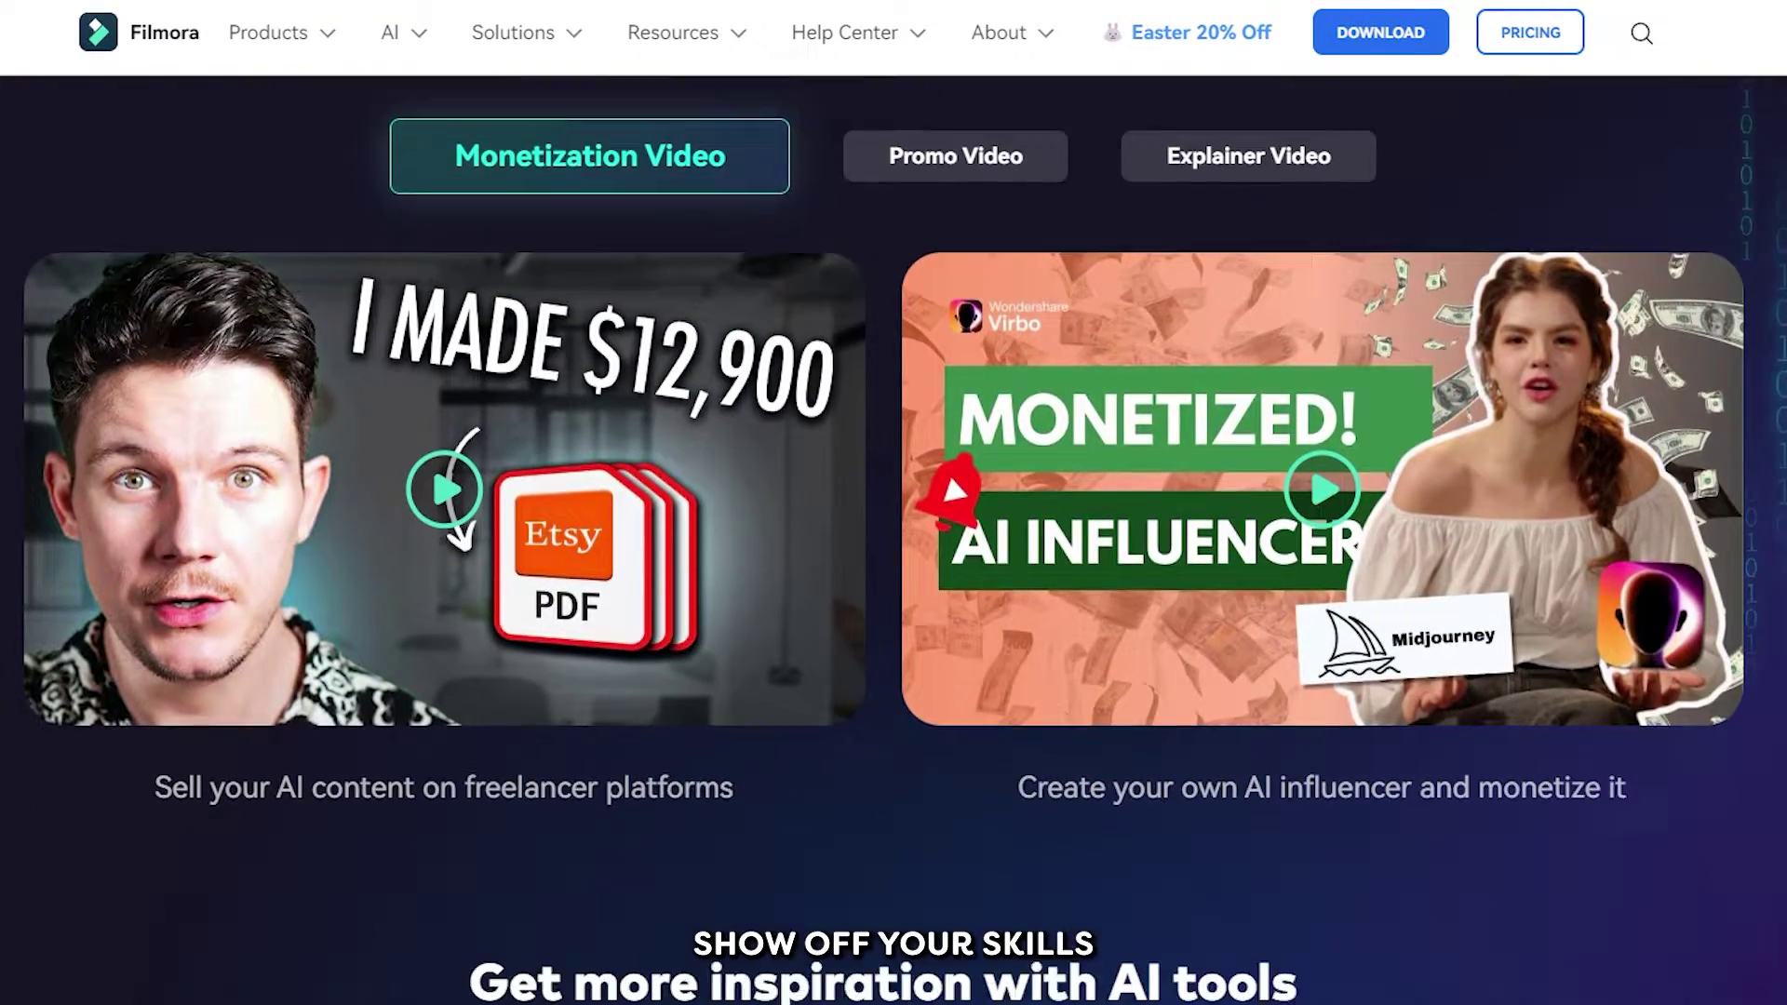
pyautogui.scroll(-1, 884, 519)
pyautogui.scroll(-1, 884, 518)
pyautogui.scroll(-2, 884, 519)
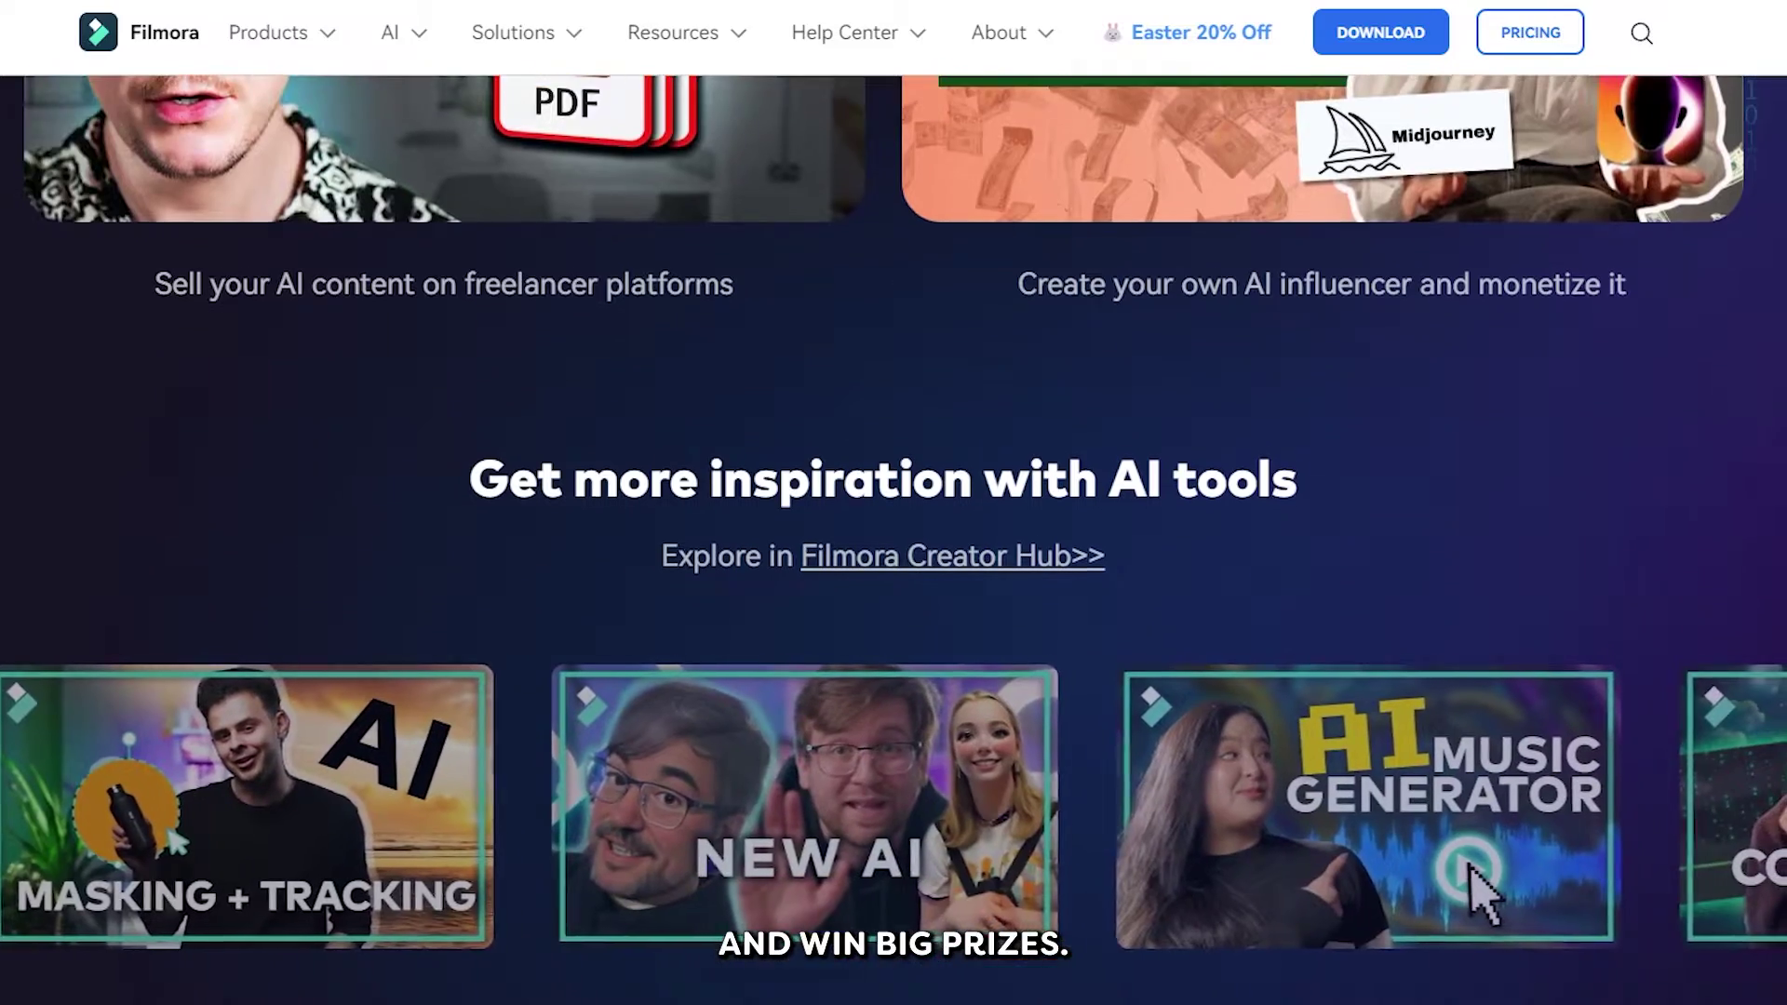
pyautogui.scroll(-2, 884, 519)
pyautogui.scroll(-2, 894, 502)
pyautogui.scroll(-2, 894, 502)
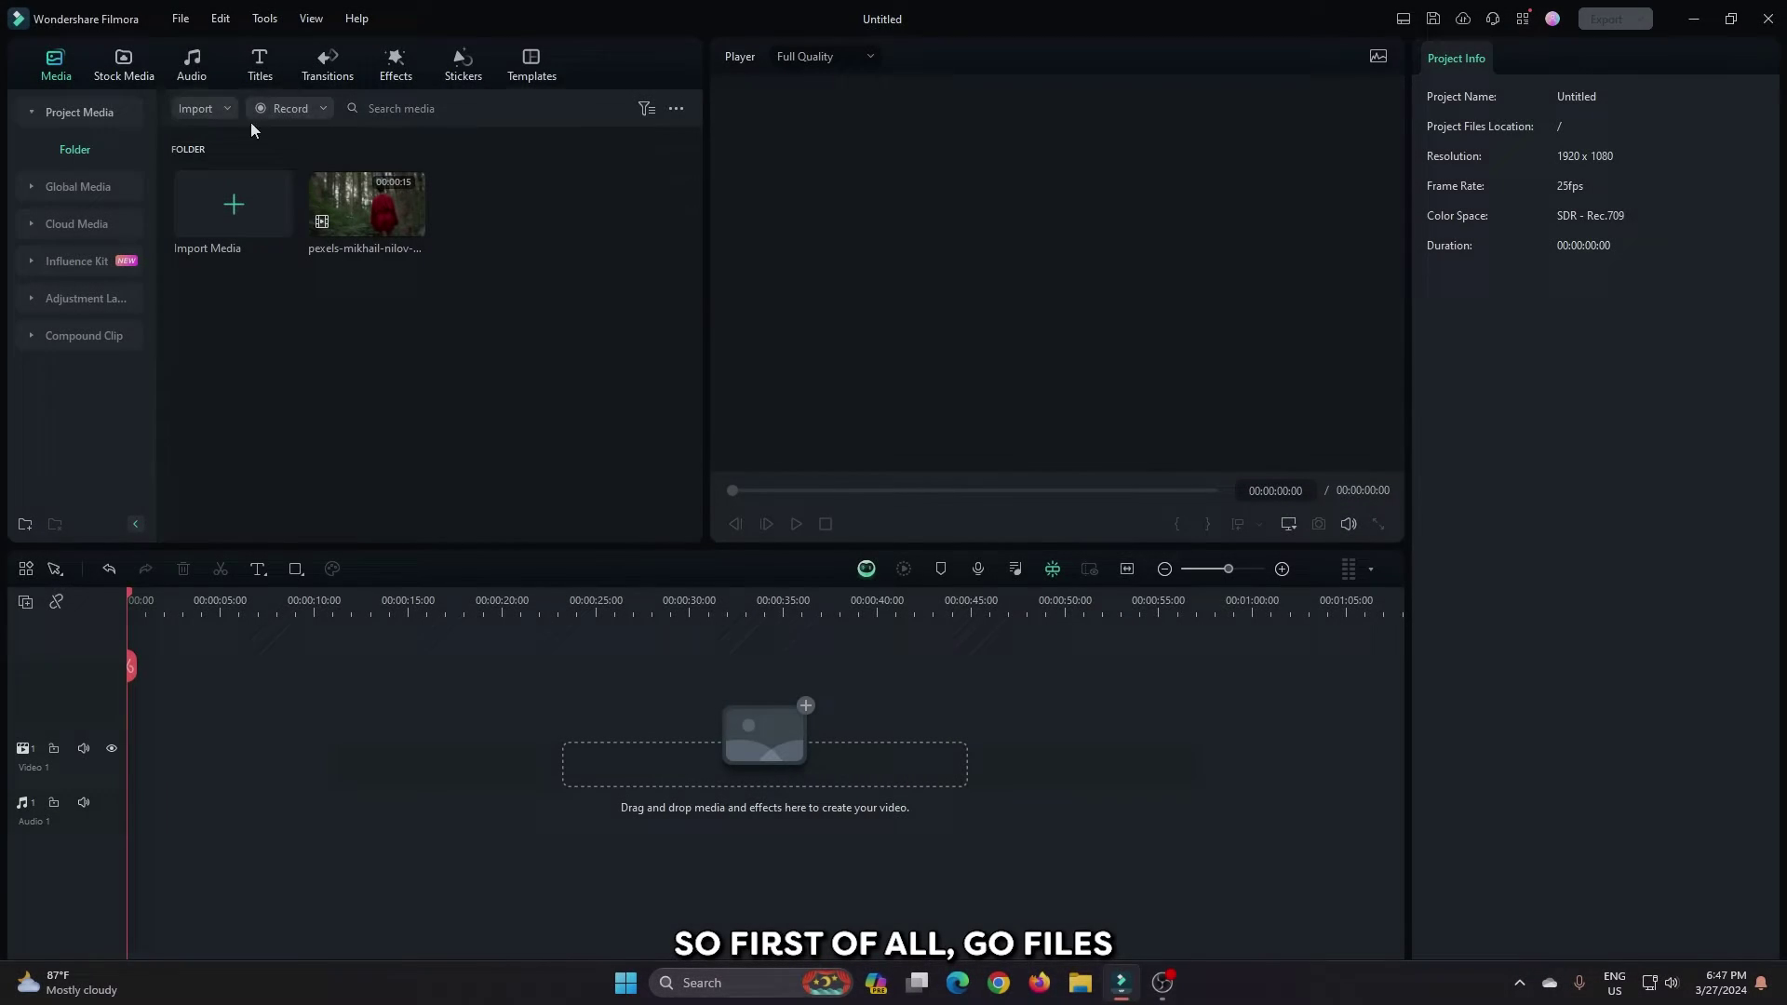
# Confirm the 16:9, 1920x1080, 25 fps project settings and preview the forest clip
pyautogui.click(180, 19)
pyautogui.click(230, 358)
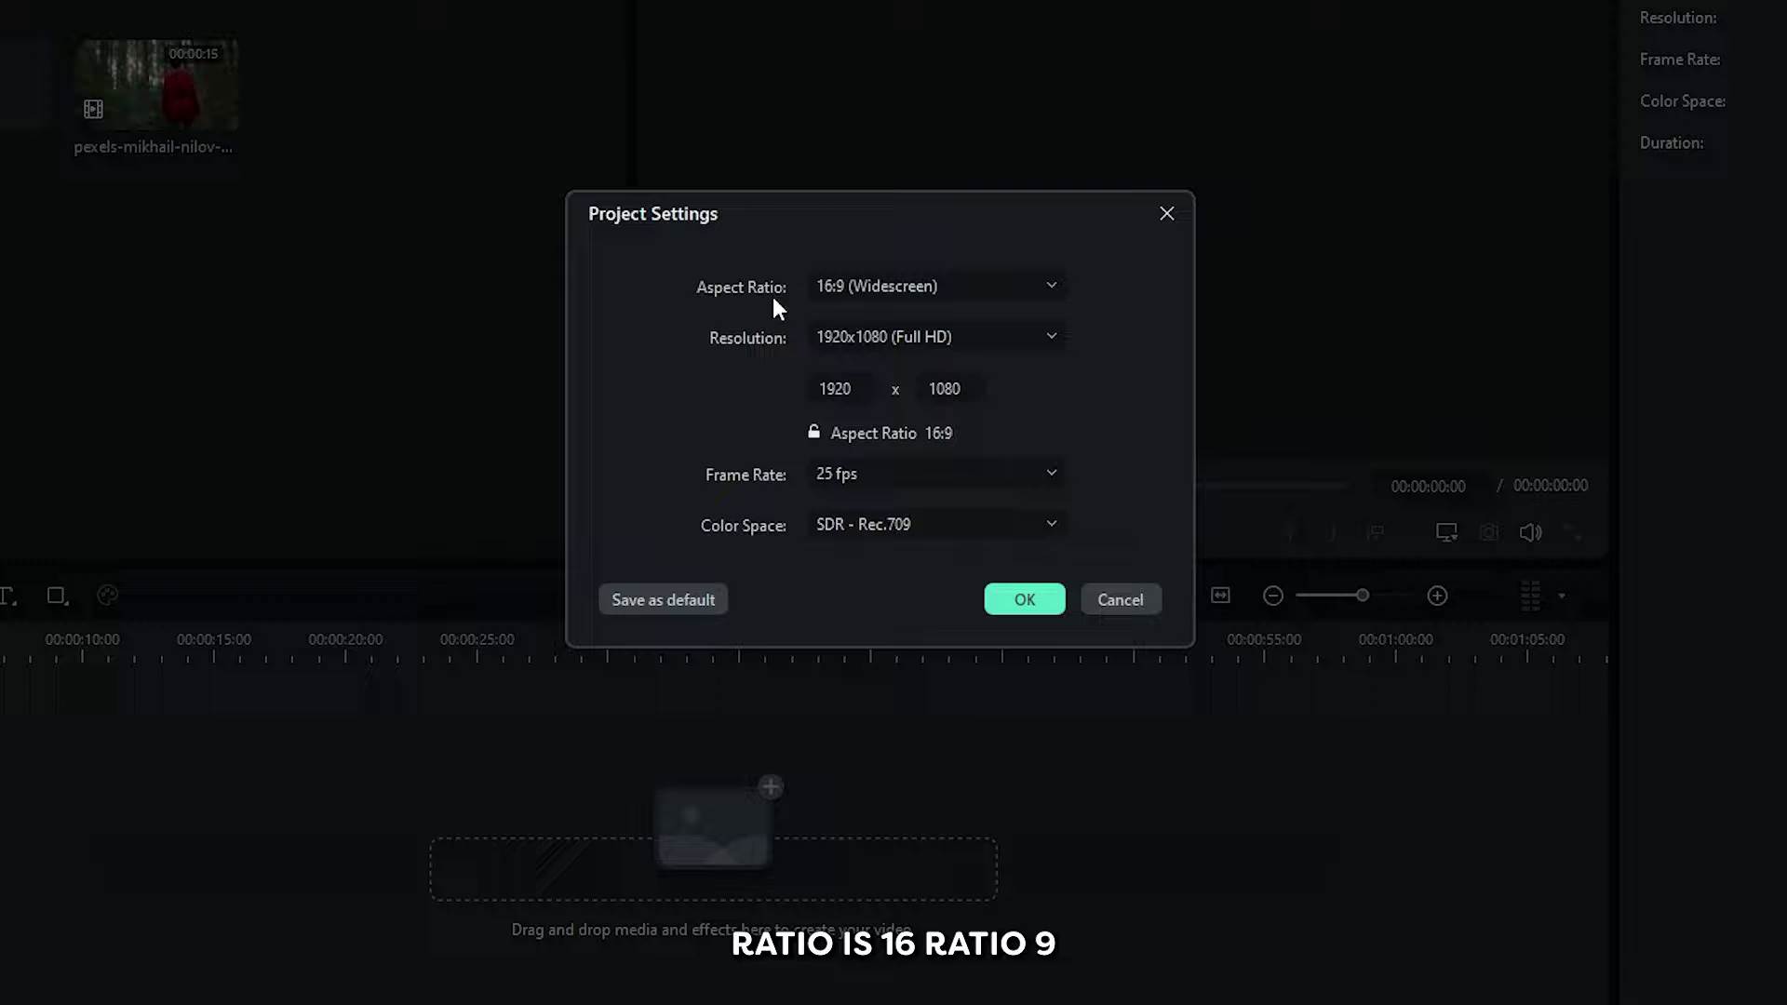
pyautogui.click(1024, 599)
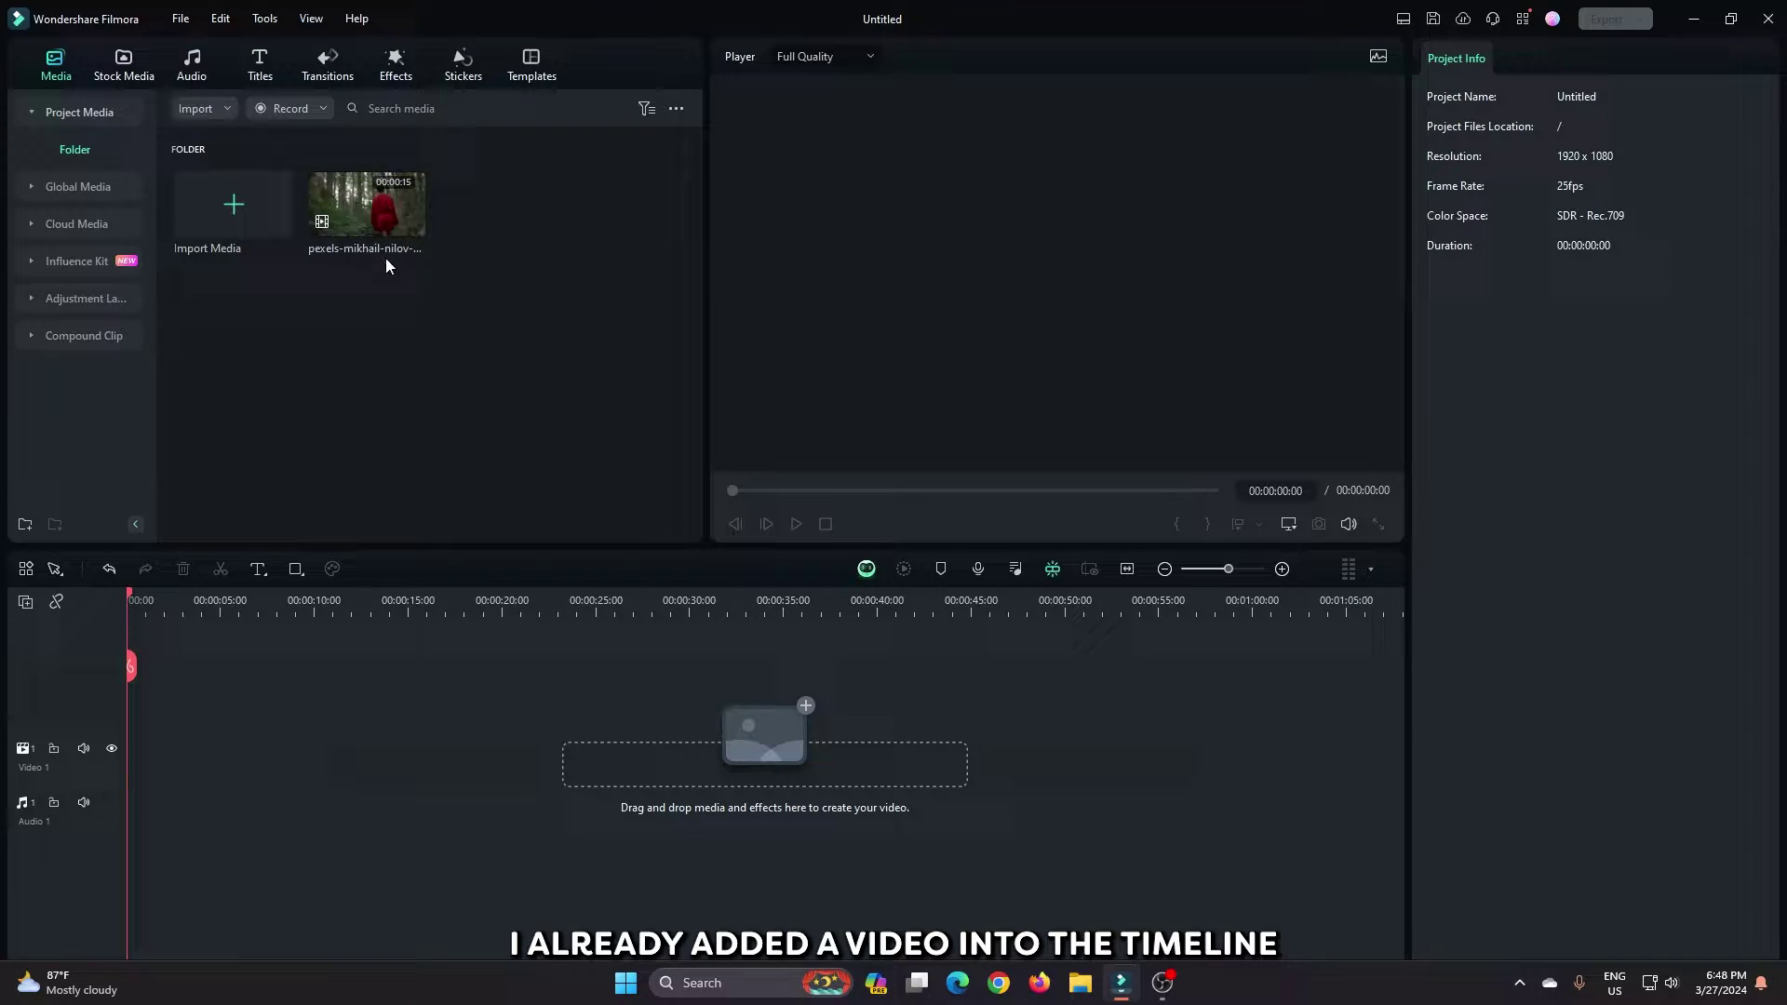
pyautogui.doubleClick(360, 249)
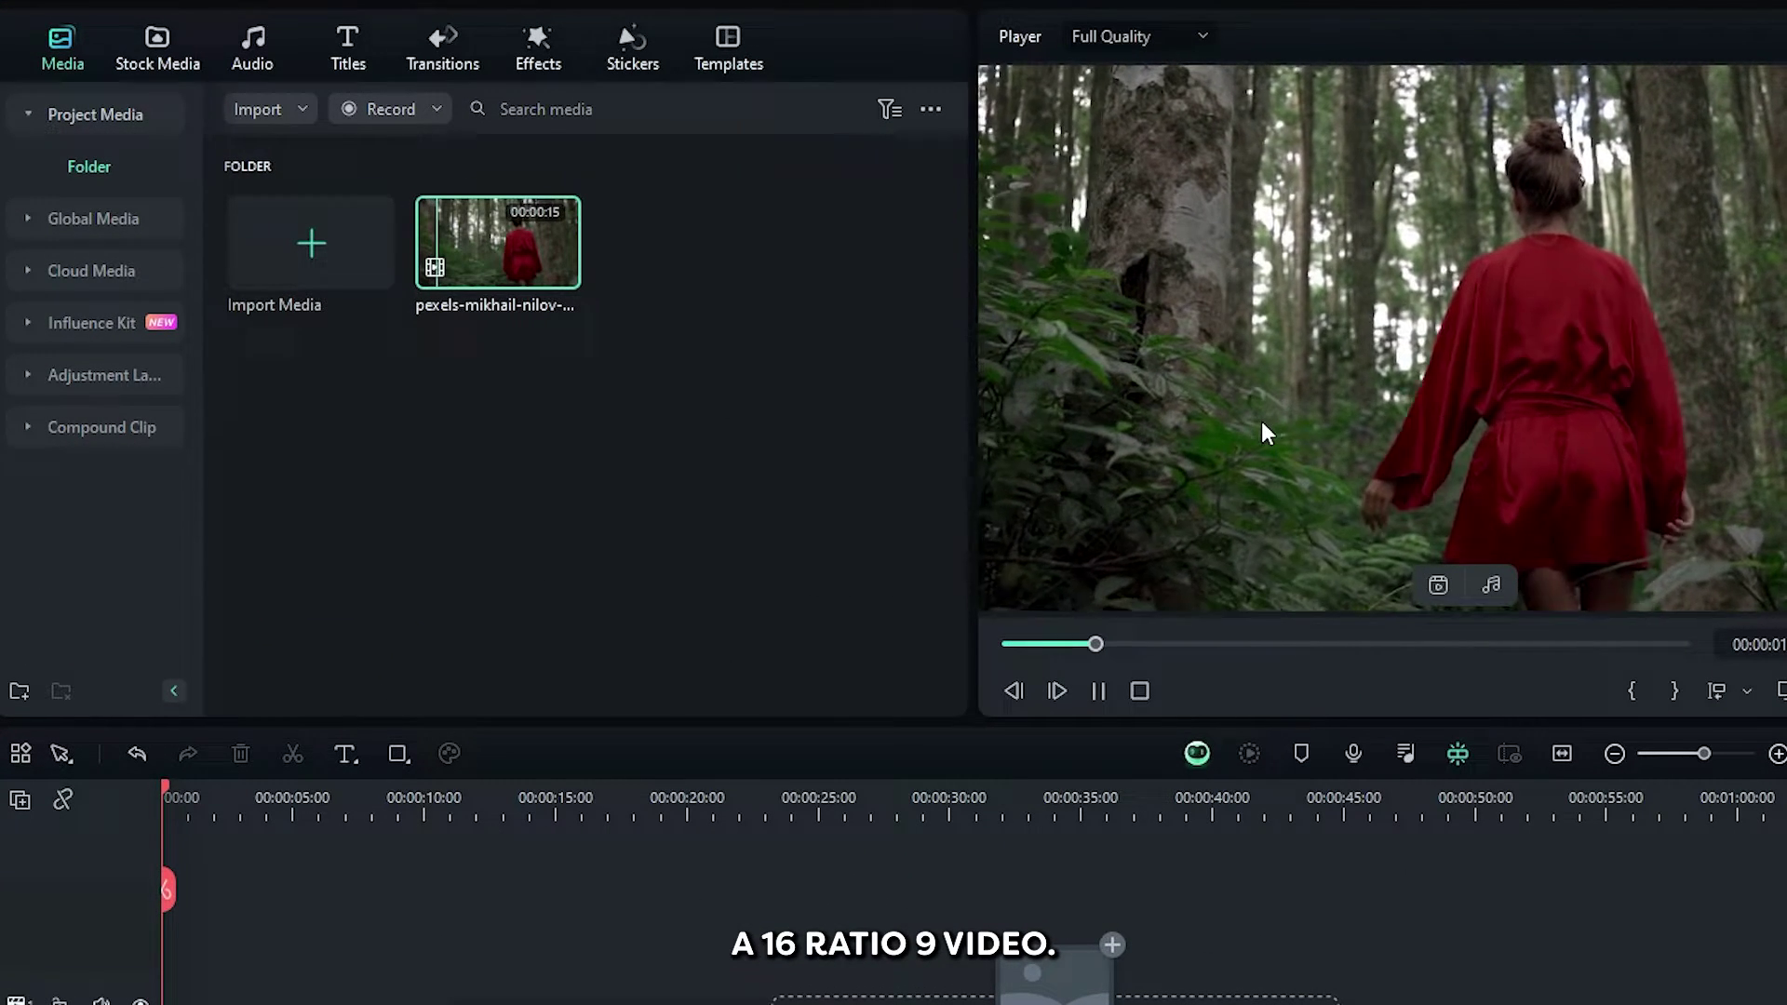
pyautogui.click(583, 441)
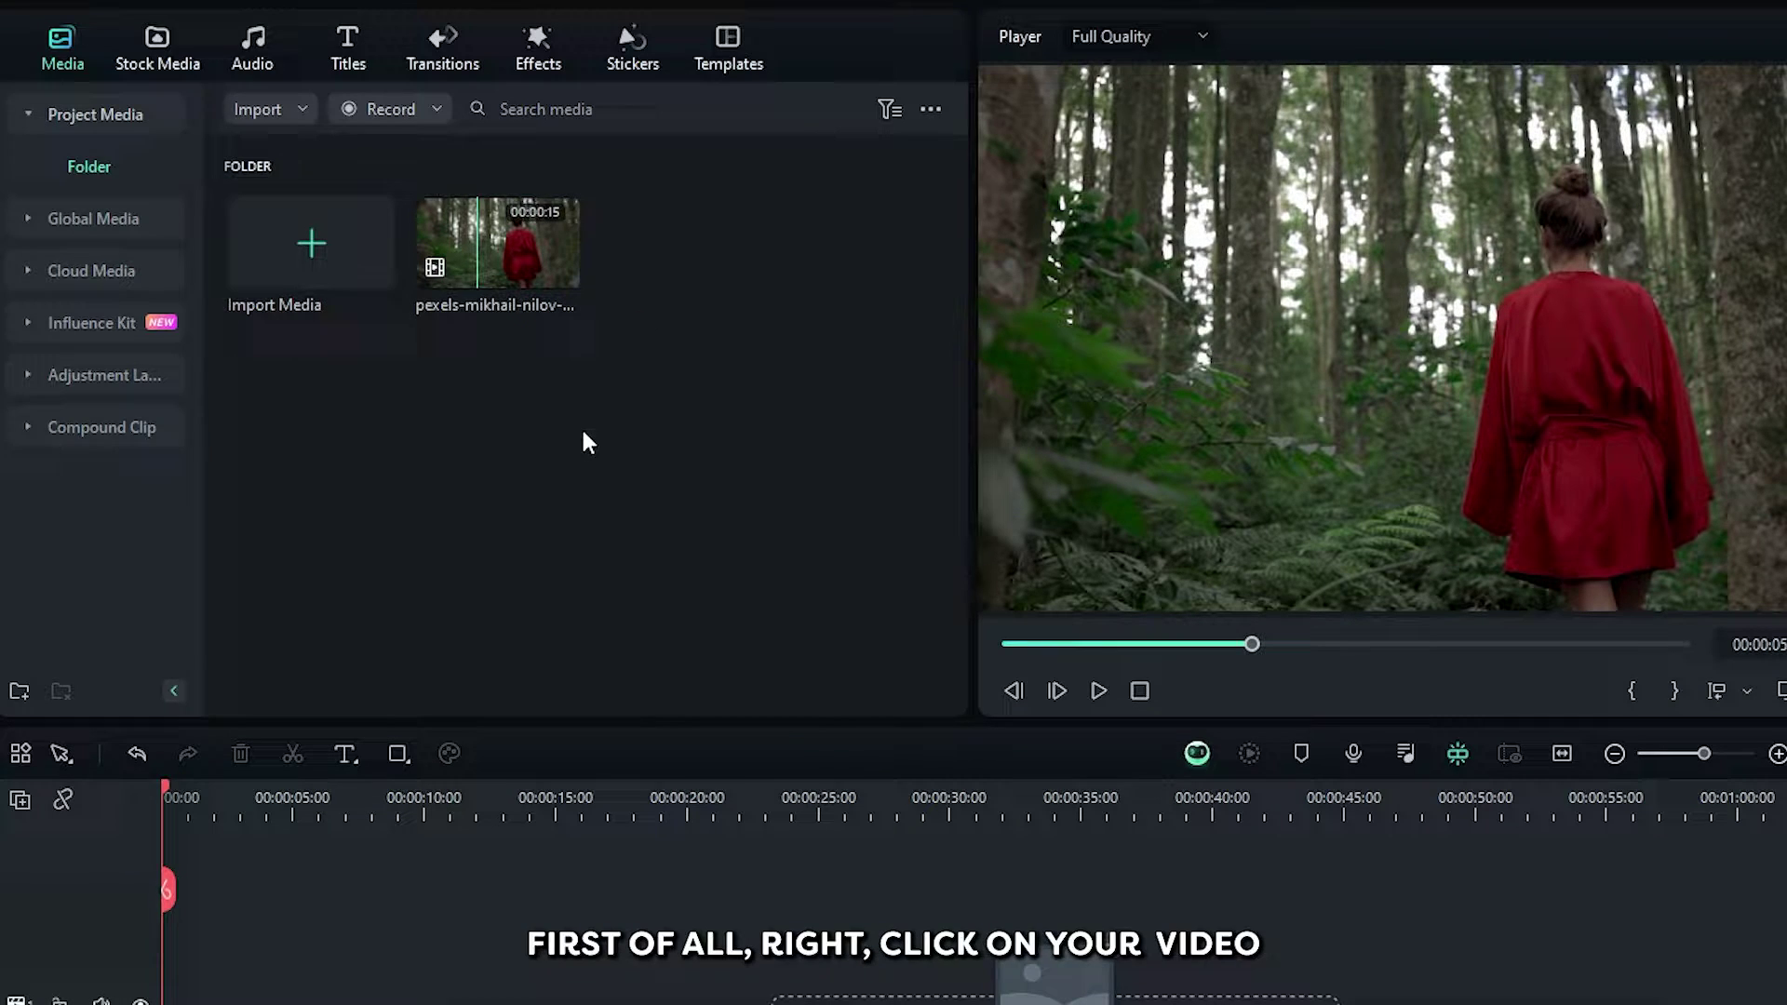
# Start Auto Reframe on the forest clip with a 9:16 aspect ratio and Auto motion speed
pyautogui.rightClick(498, 243)
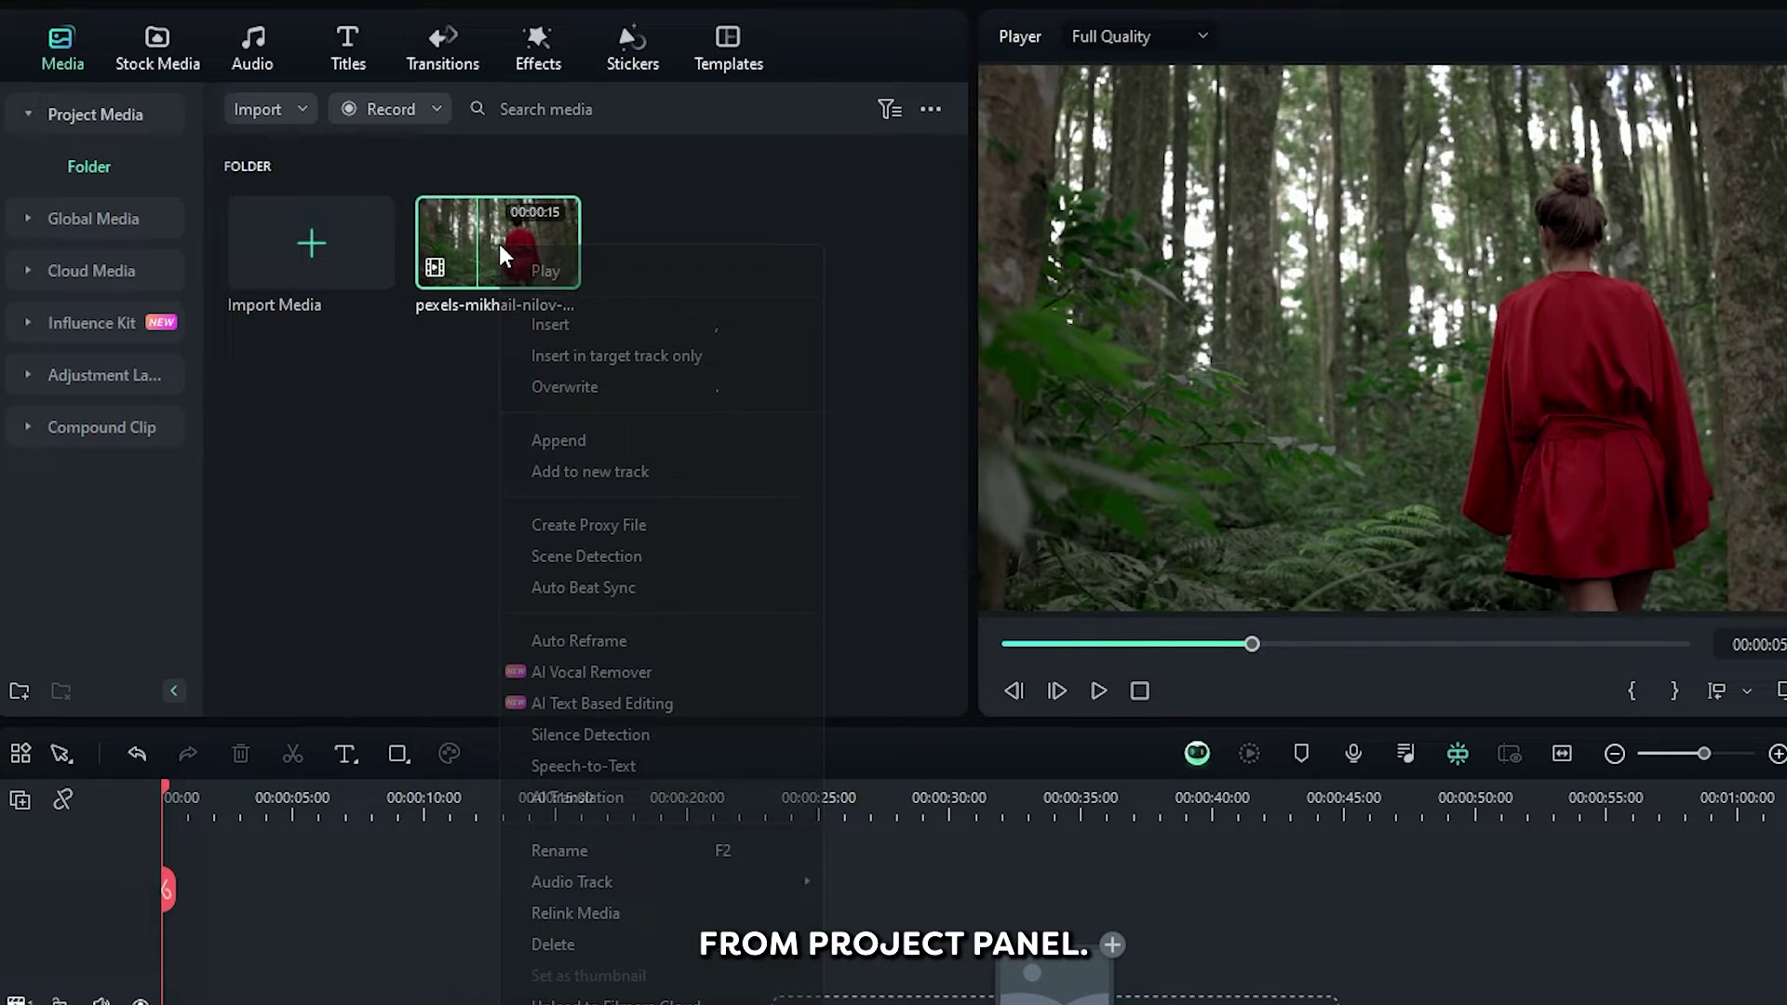
pyautogui.click(590, 642)
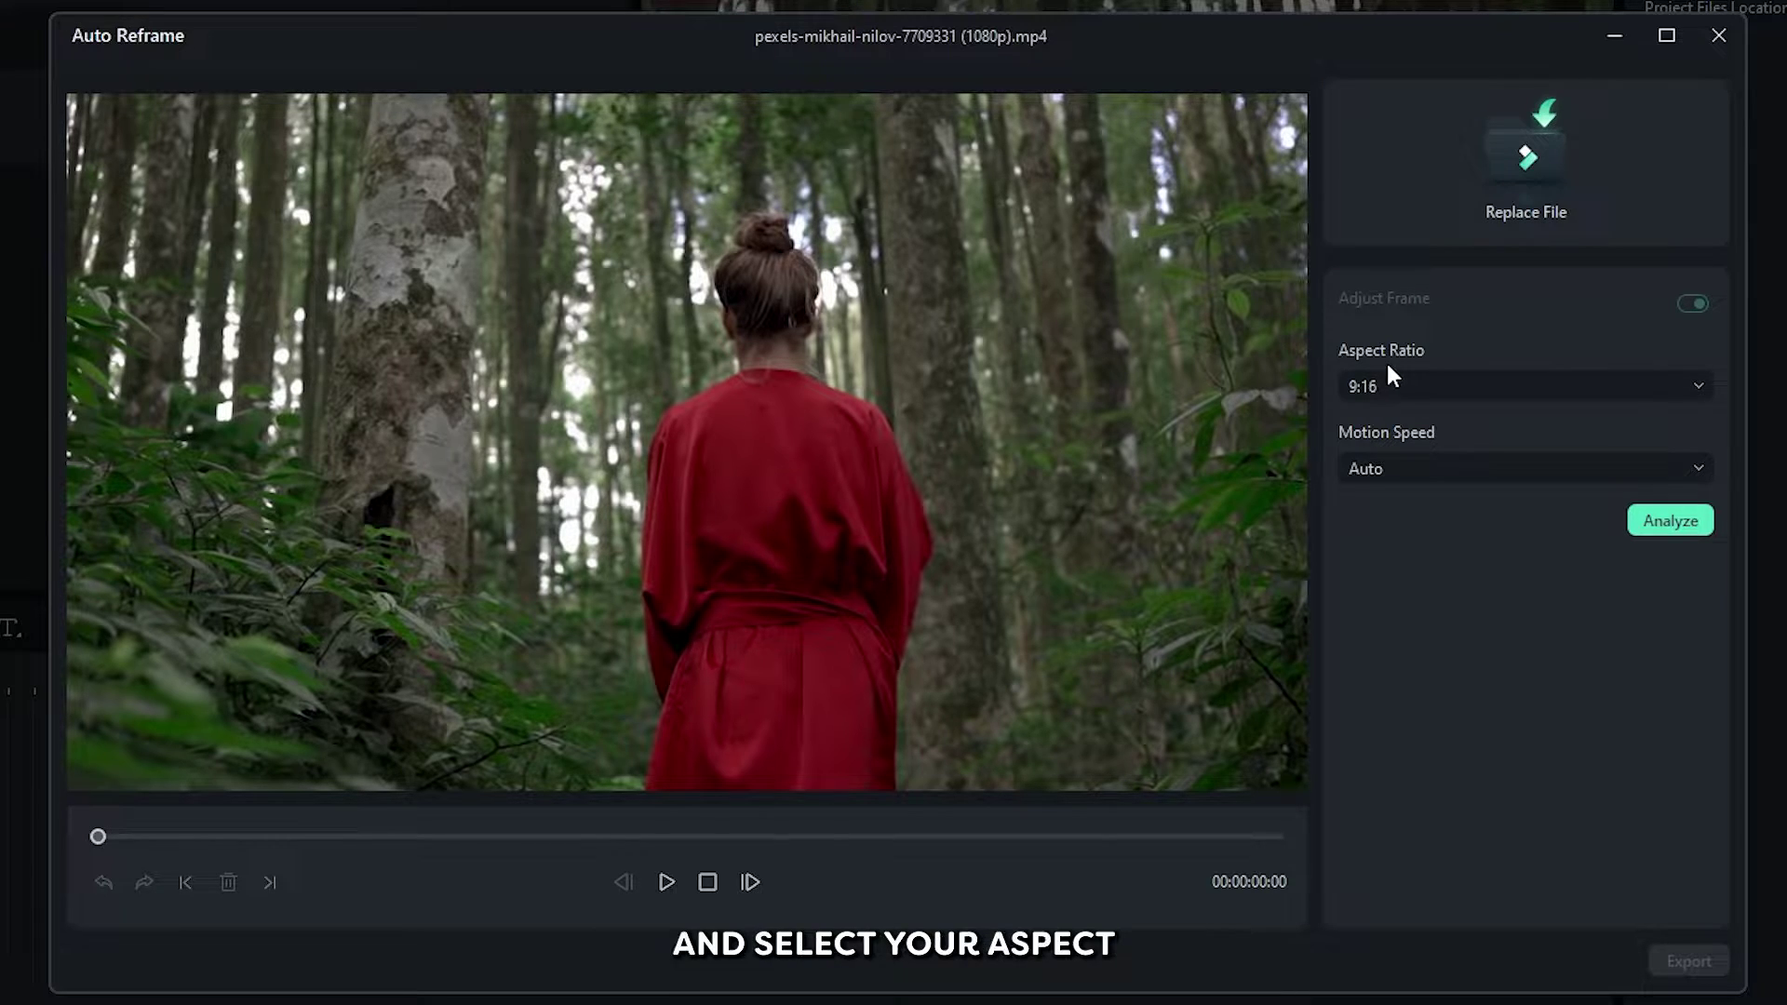
pyautogui.click(1378, 385)
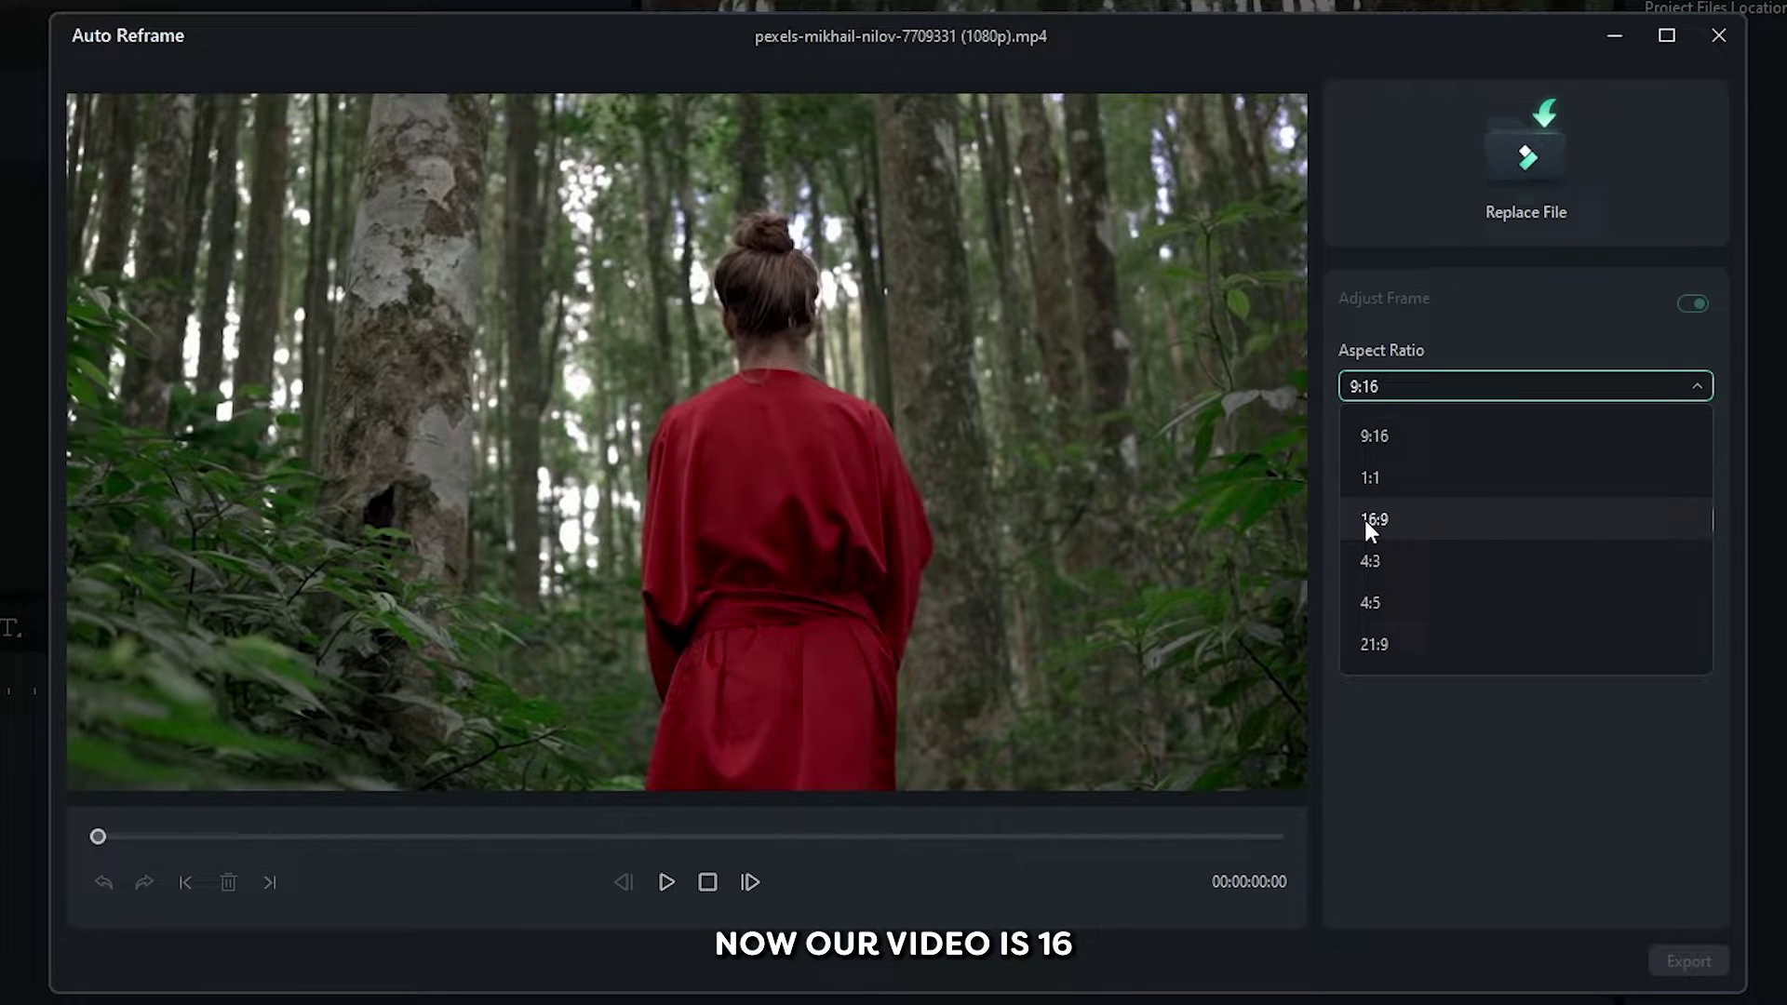
pyautogui.click(1403, 440)
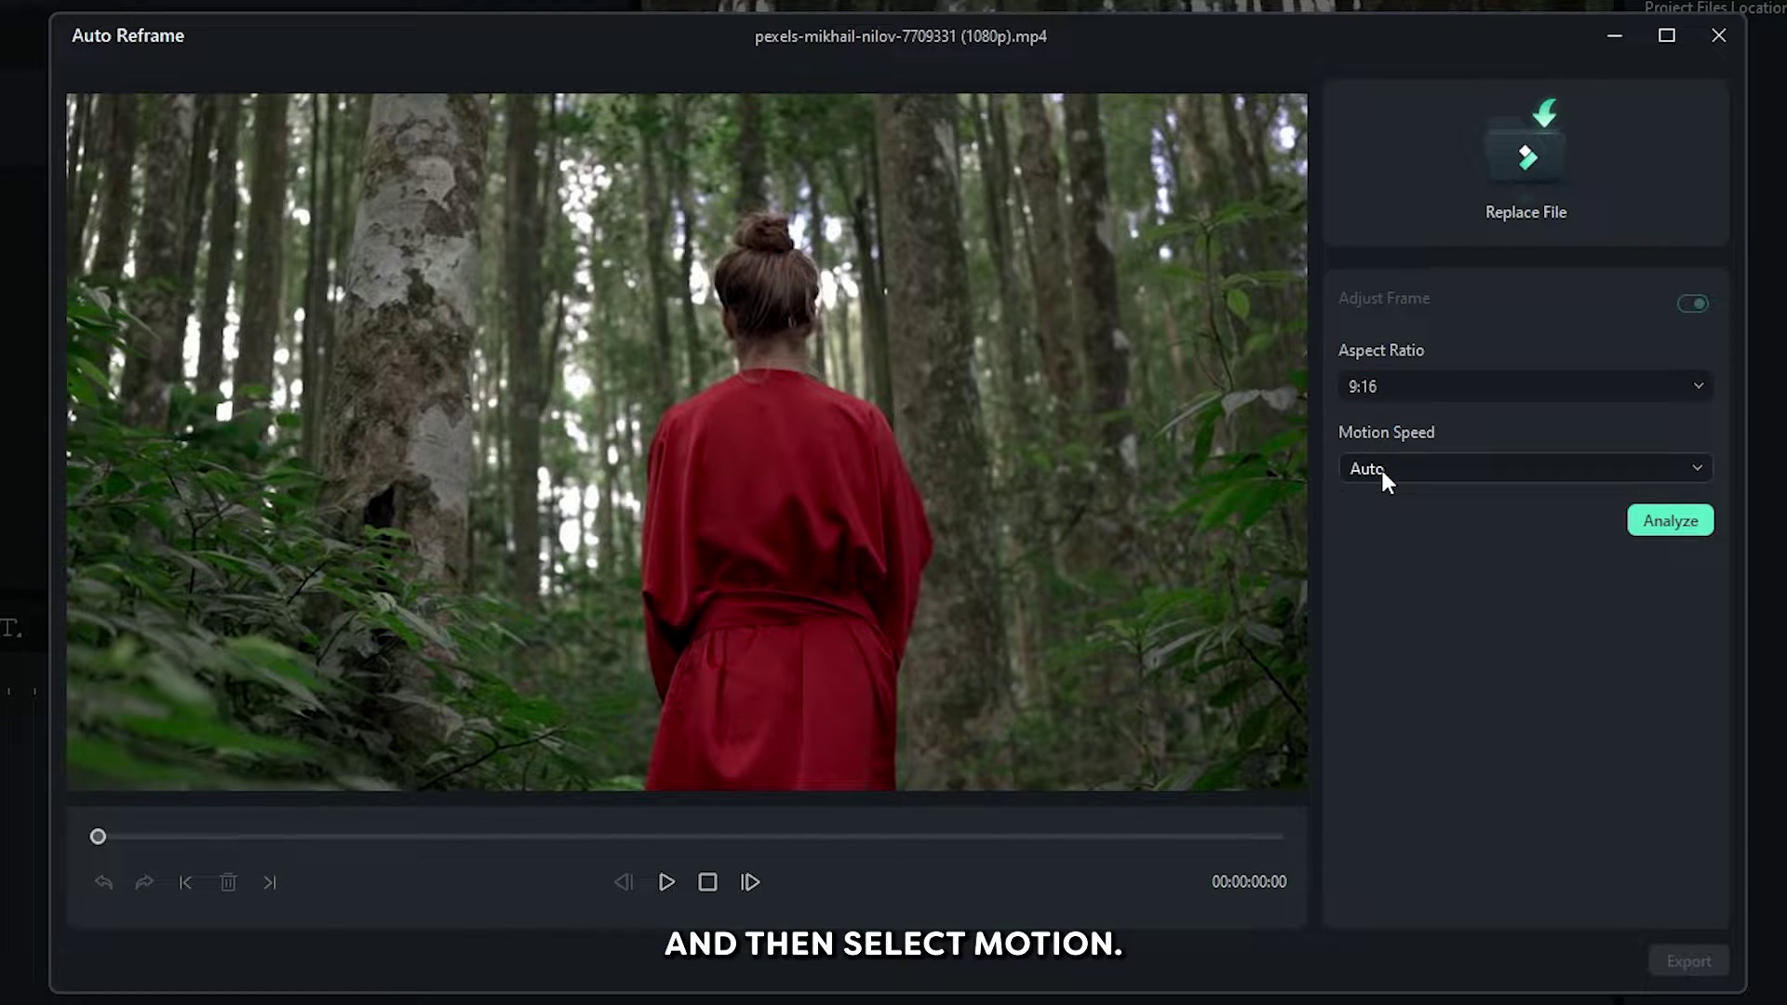
pyautogui.click(1380, 467)
pyautogui.click(1384, 515)
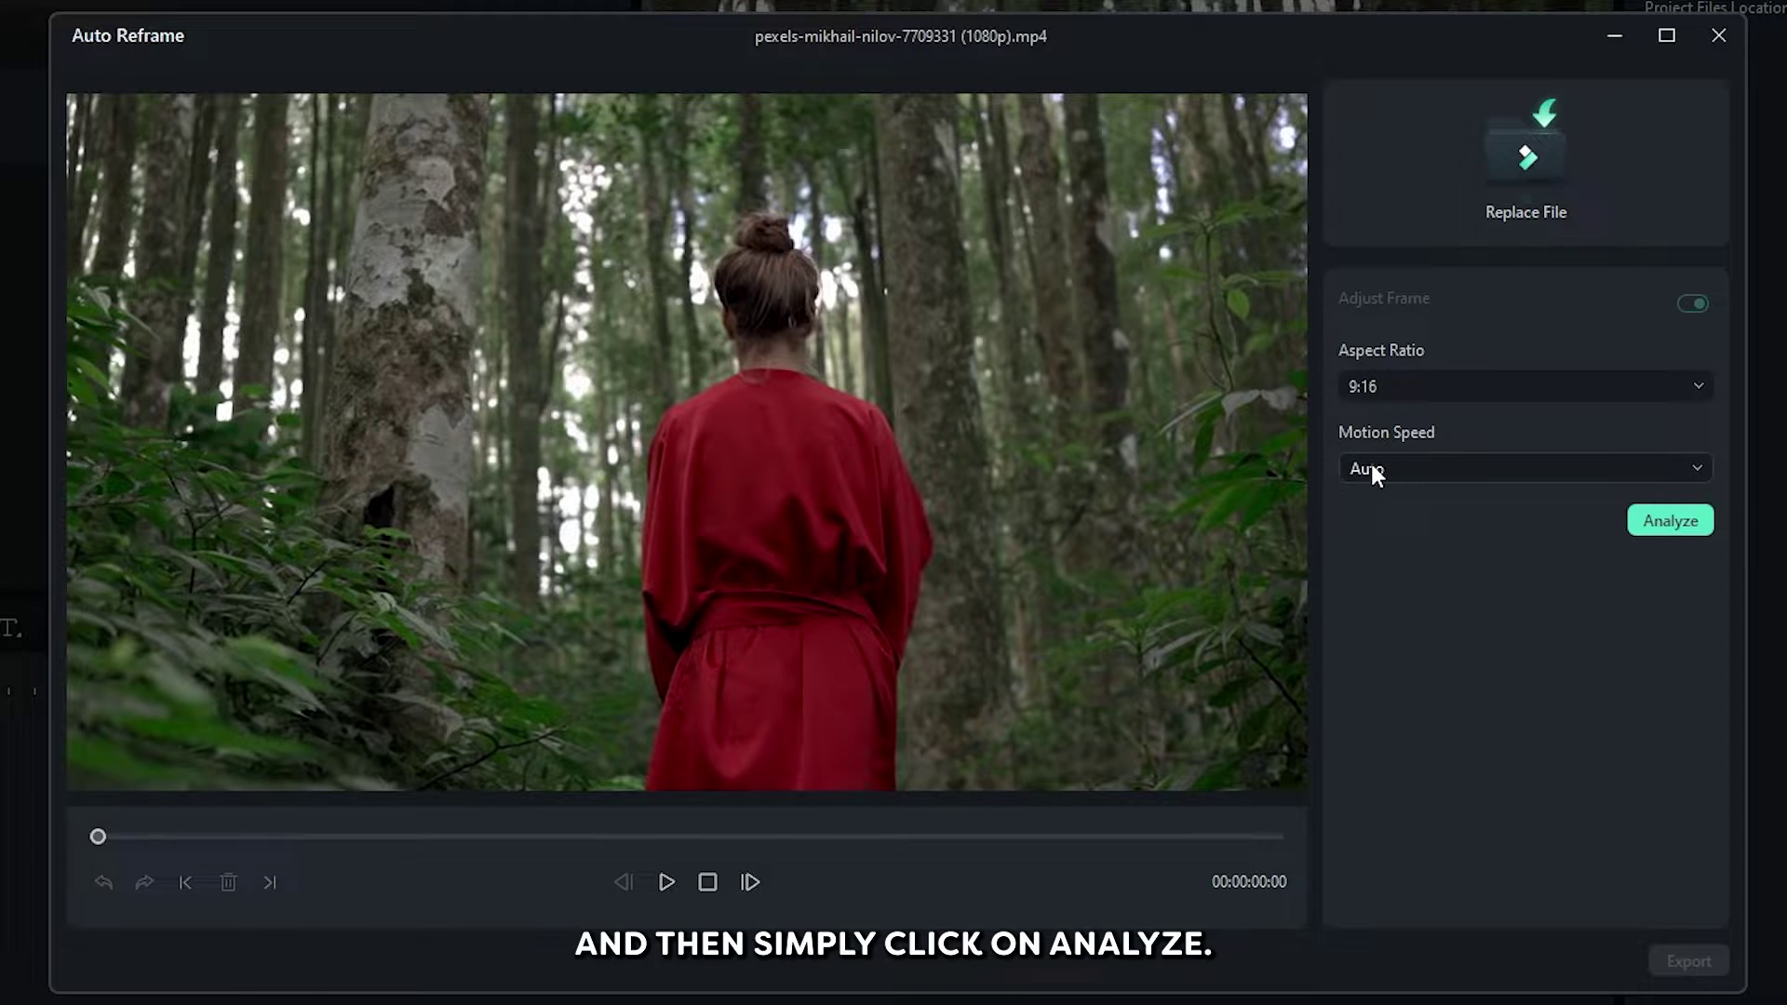
# Run Analyze so the 9:16 frame tracks the woman in red through the clip
pyautogui.click(1668, 524)
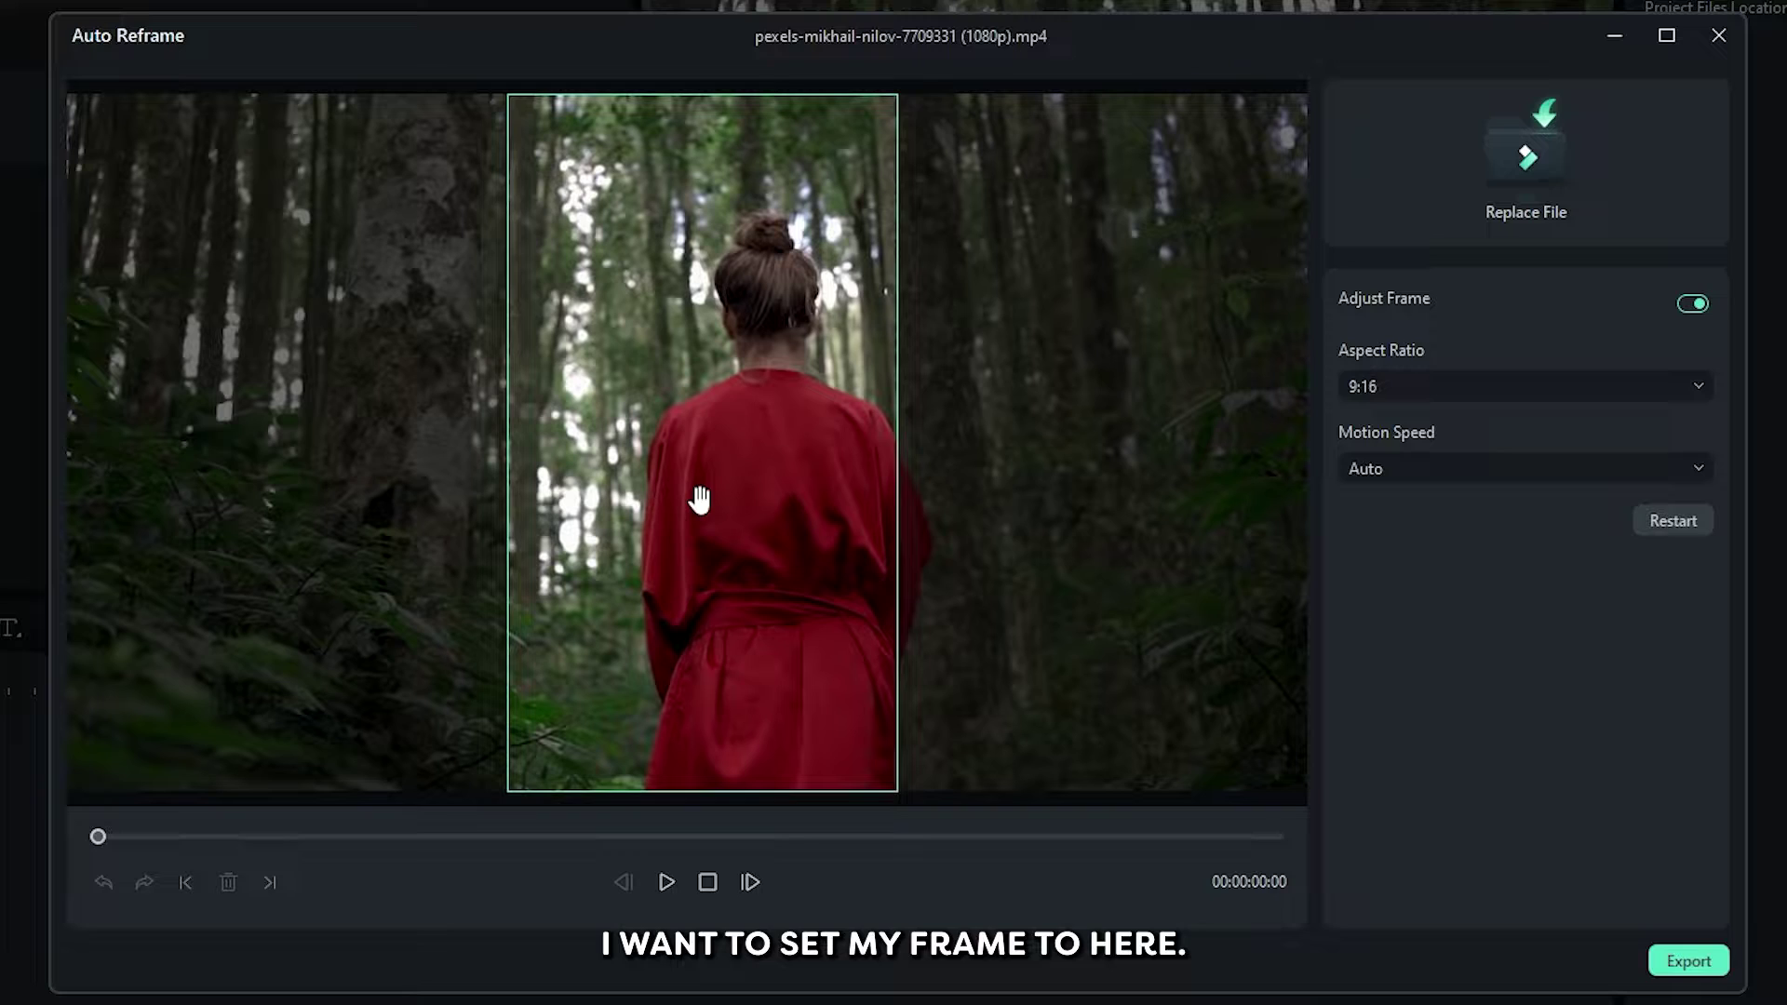
# Shift the 9:16 frame right onto the woman at the start, around 20 frames in, and at a later moment
pyautogui.moveTo(699, 500); pyautogui.dragTo(755, 506)
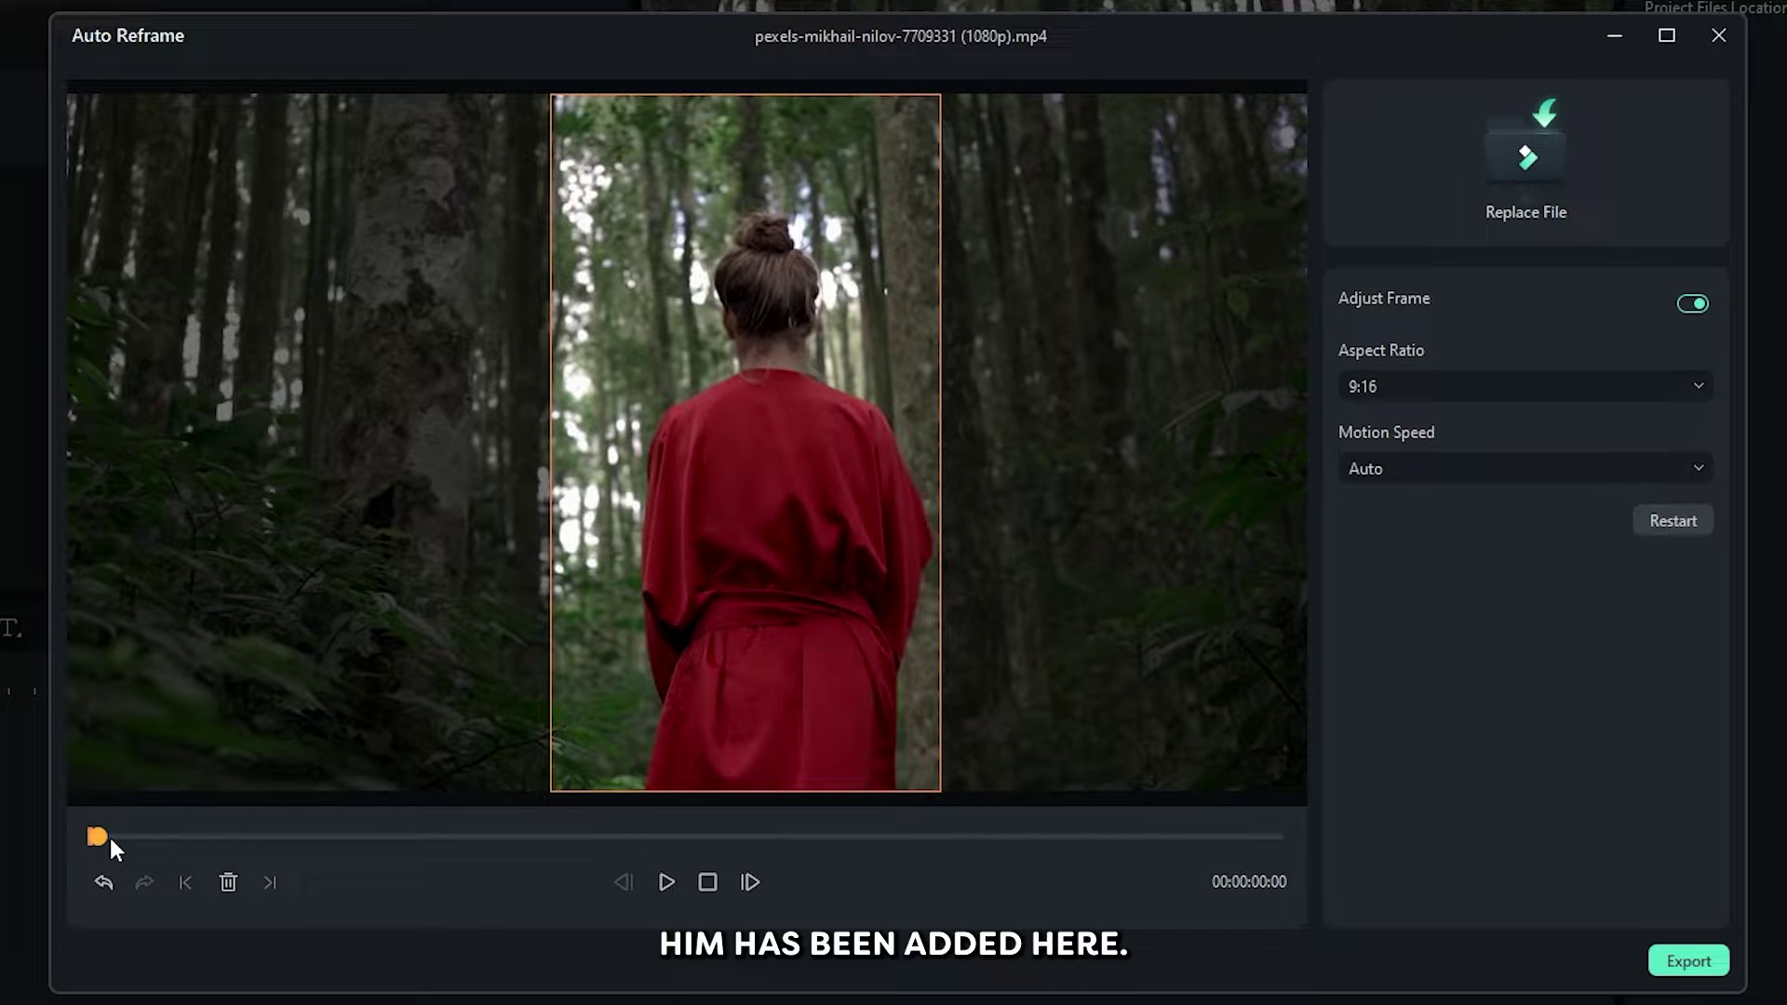
pyautogui.moveTo(117, 835); pyautogui.dragTo(161, 839)
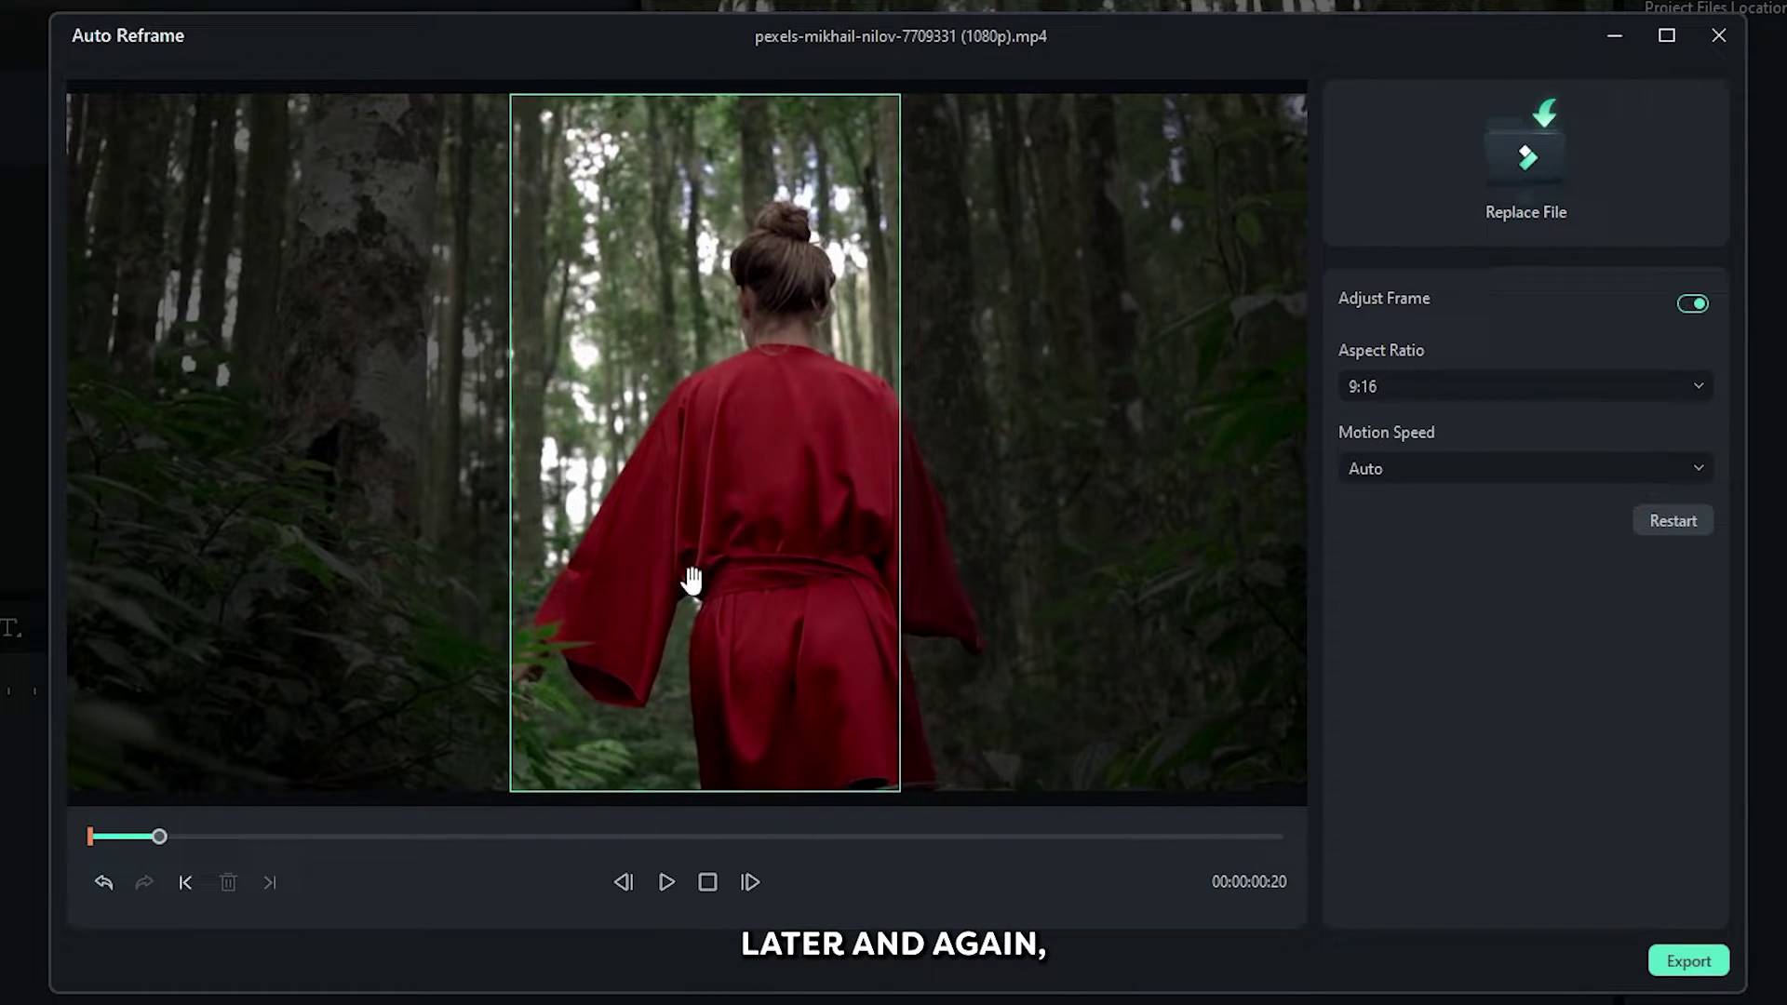
pyautogui.moveTo(692, 581); pyautogui.dragTo(748, 580)
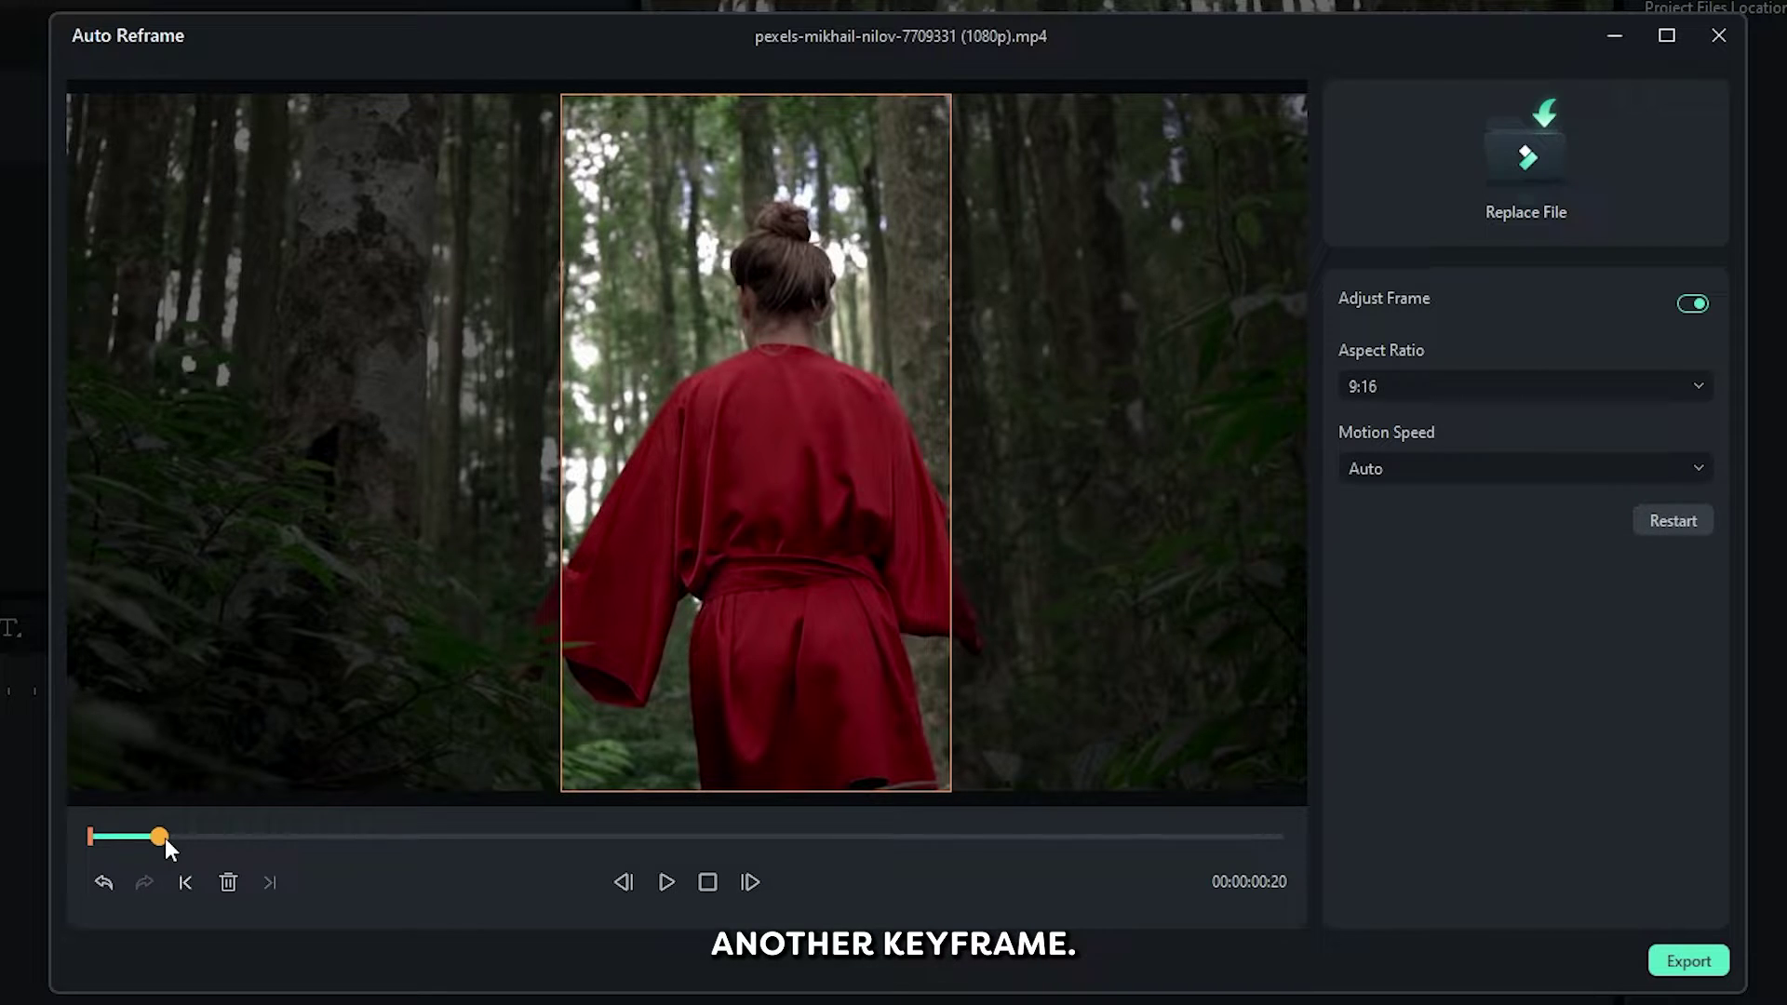
pyautogui.click(230, 838)
pyautogui.moveTo(681, 652)
pyautogui.mouseDown()
pyautogui.moveTo(872, 598)
pyautogui.moveTo(778, 569)
pyautogui.mouseUp()
# Step the playhead through the rest of the clip adding keyframes, then return to the start
pyautogui.click(340, 838)
pyautogui.click(554, 838)
pyautogui.click(679, 839)
pyautogui.click(787, 839)
pyautogui.click(898, 838)
pyautogui.click(1027, 838)
pyautogui.click(1129, 838)
pyautogui.click(1219, 838)
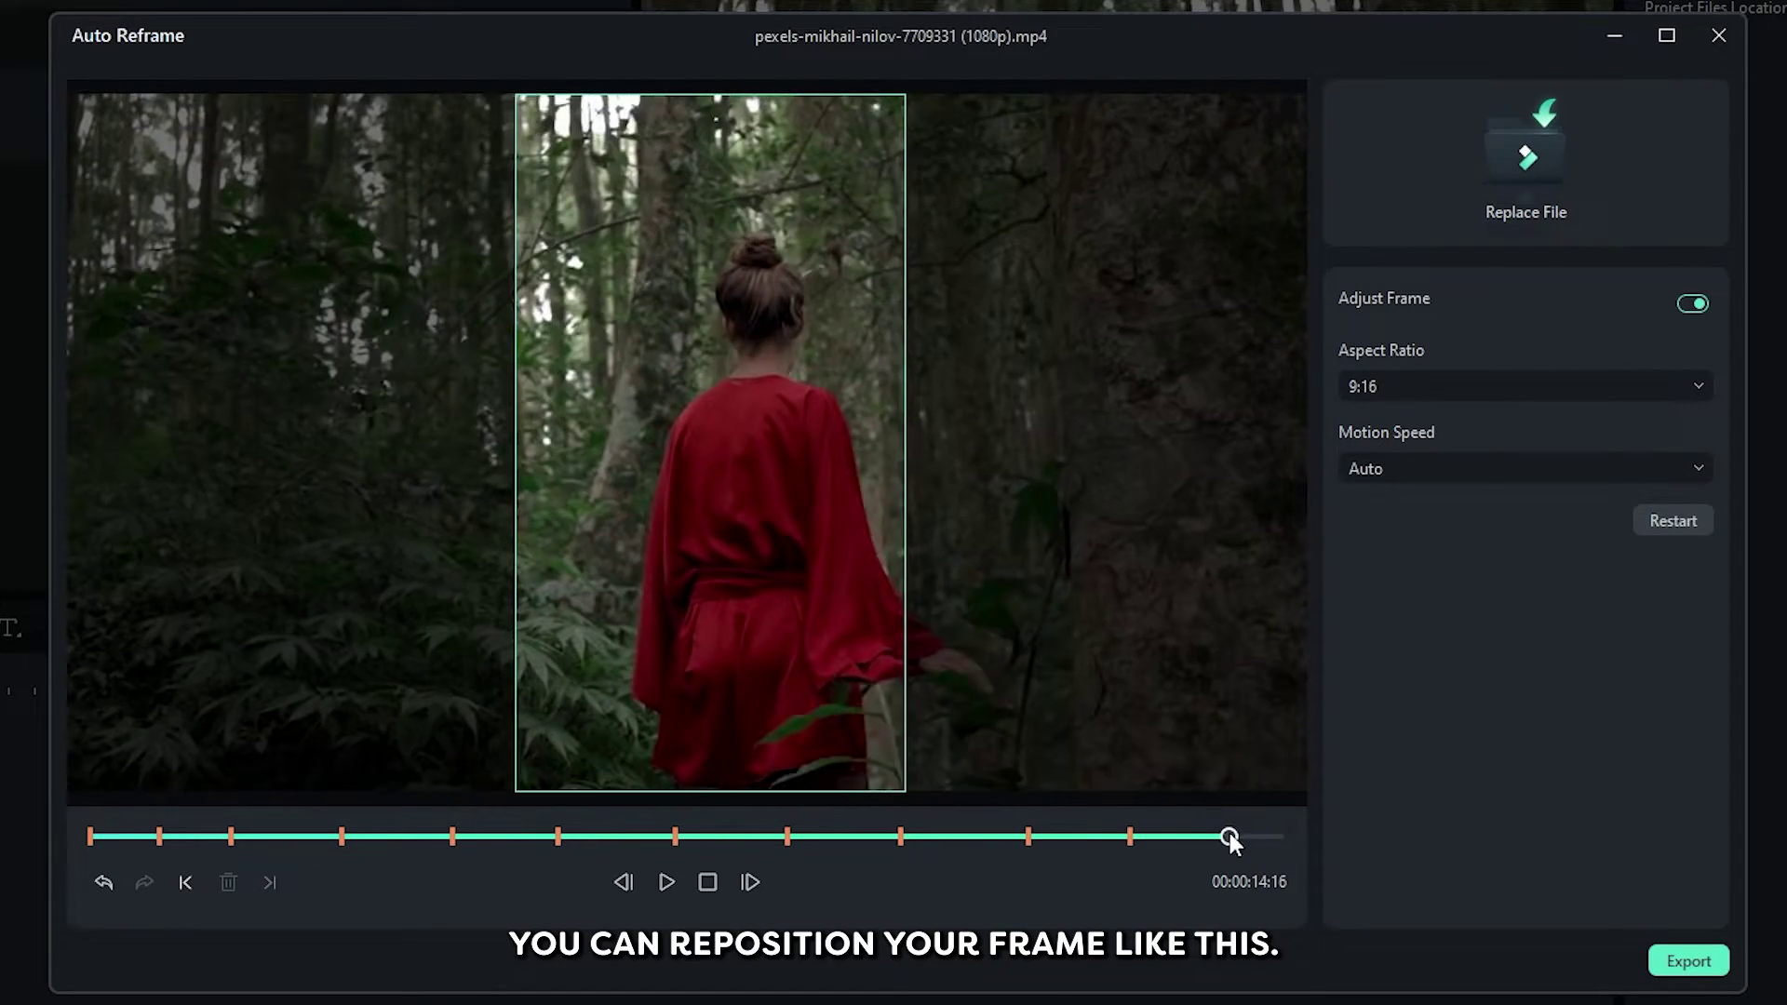
pyautogui.click(1274, 839)
pyautogui.click(138, 838)
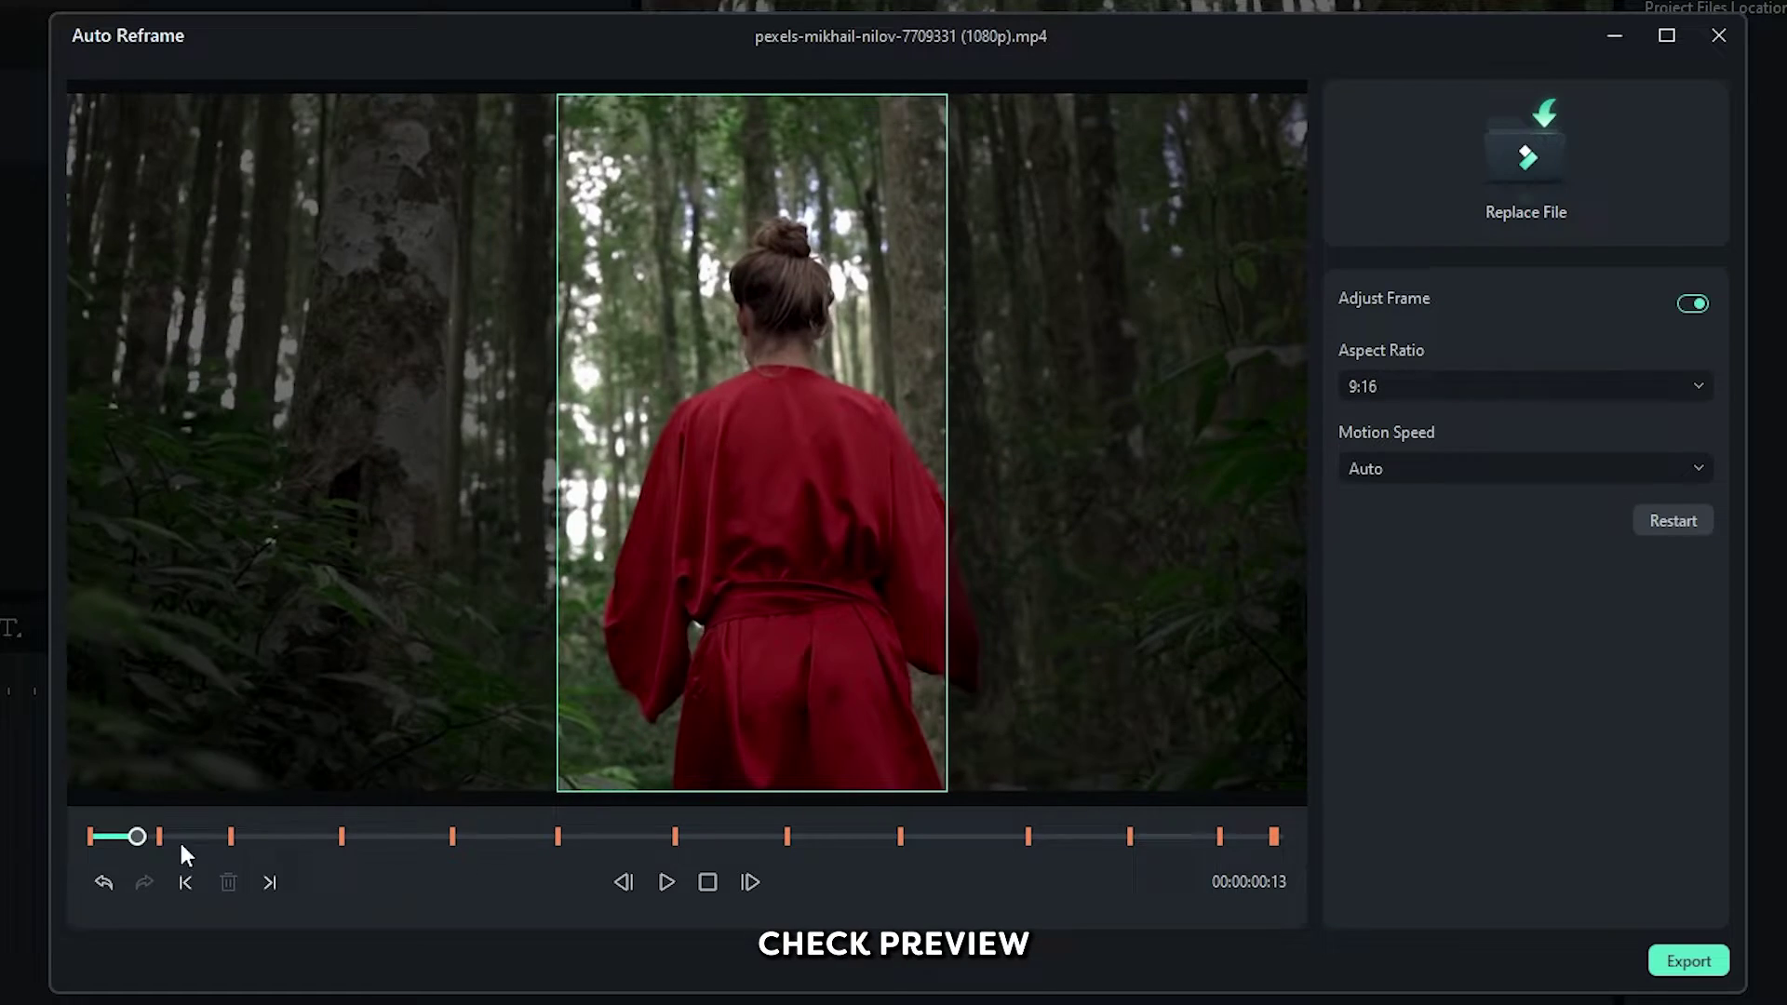
pyautogui.moveTo(179, 839); pyautogui.dragTo(41, 837)
pyautogui.click(665, 882)
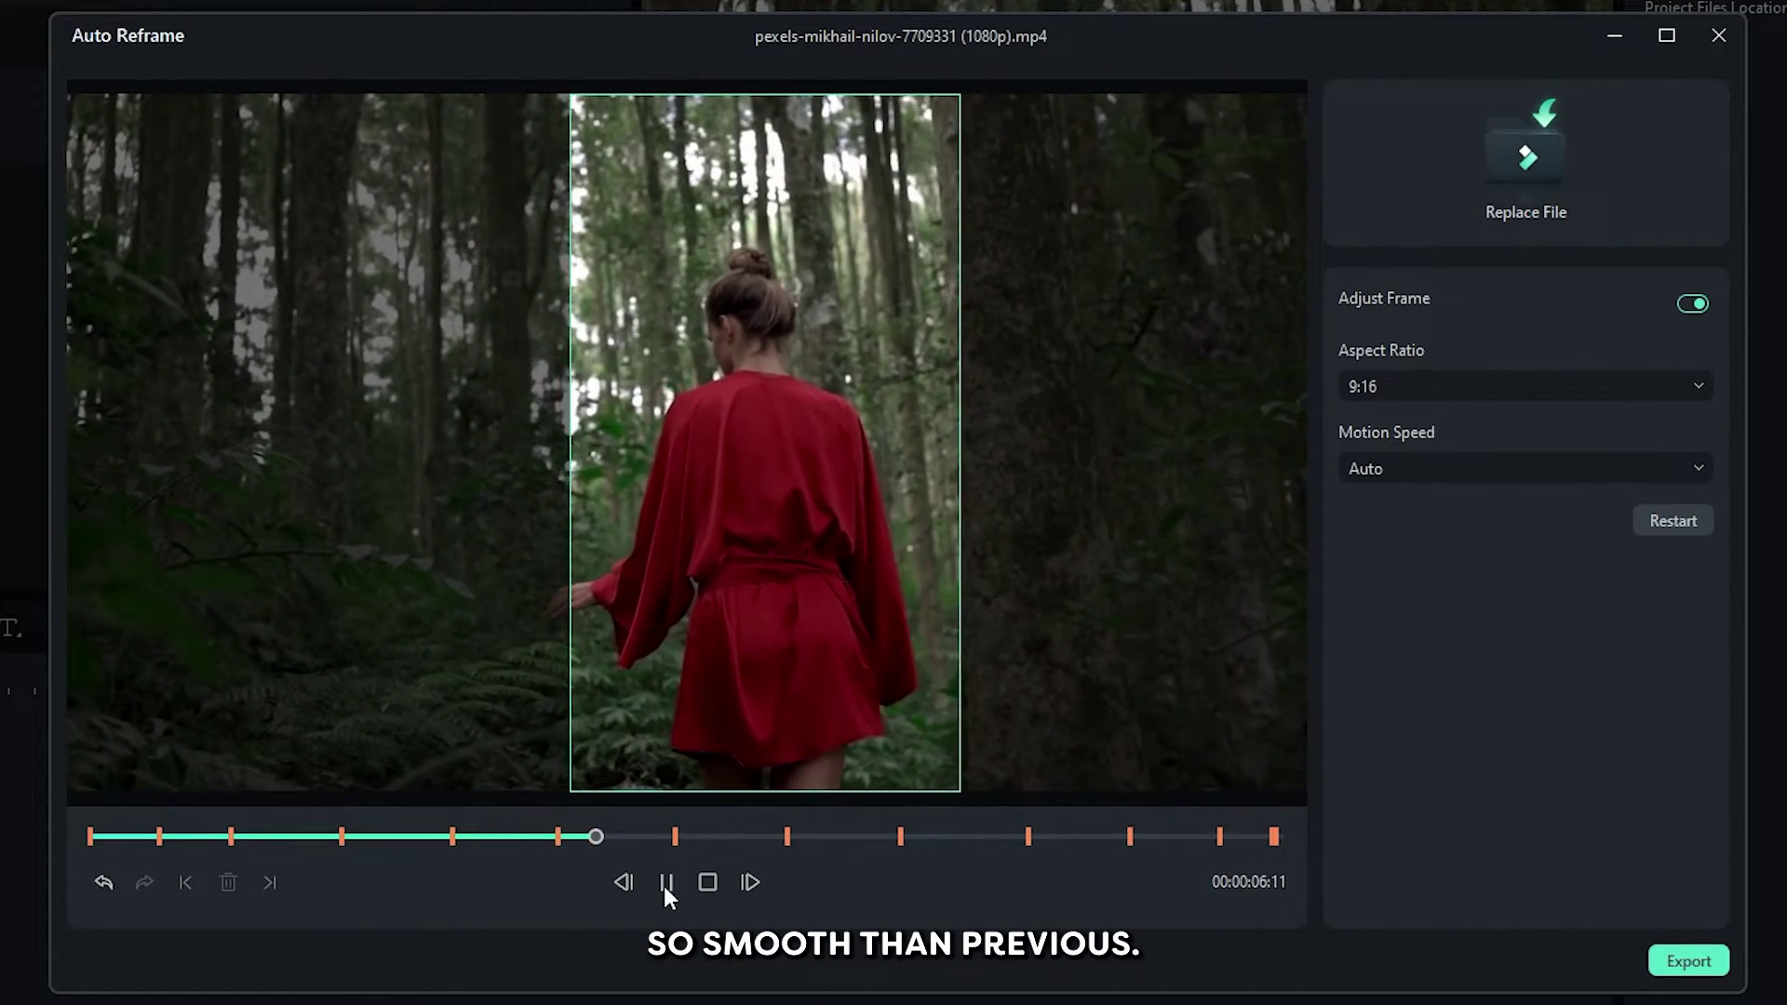
pyautogui.click(657, 883)
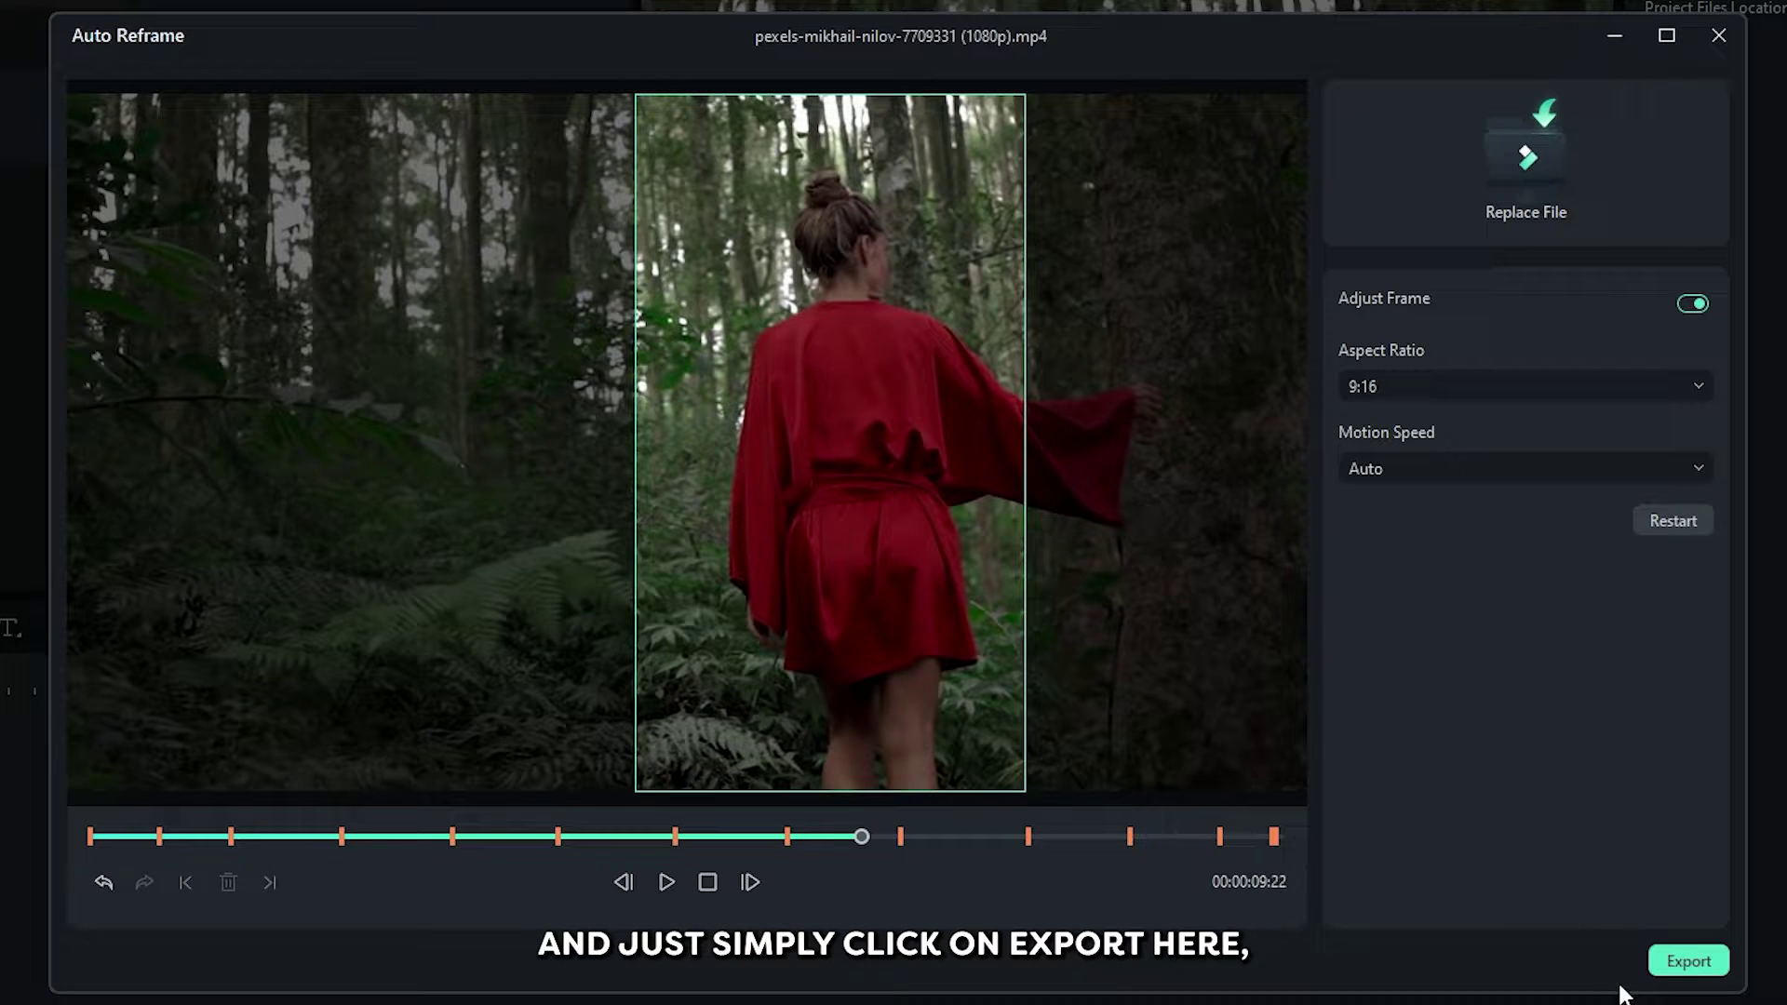
# Export the 9:16 reframed clip as an MP4 named '916'
pyautogui.click(1689, 974)
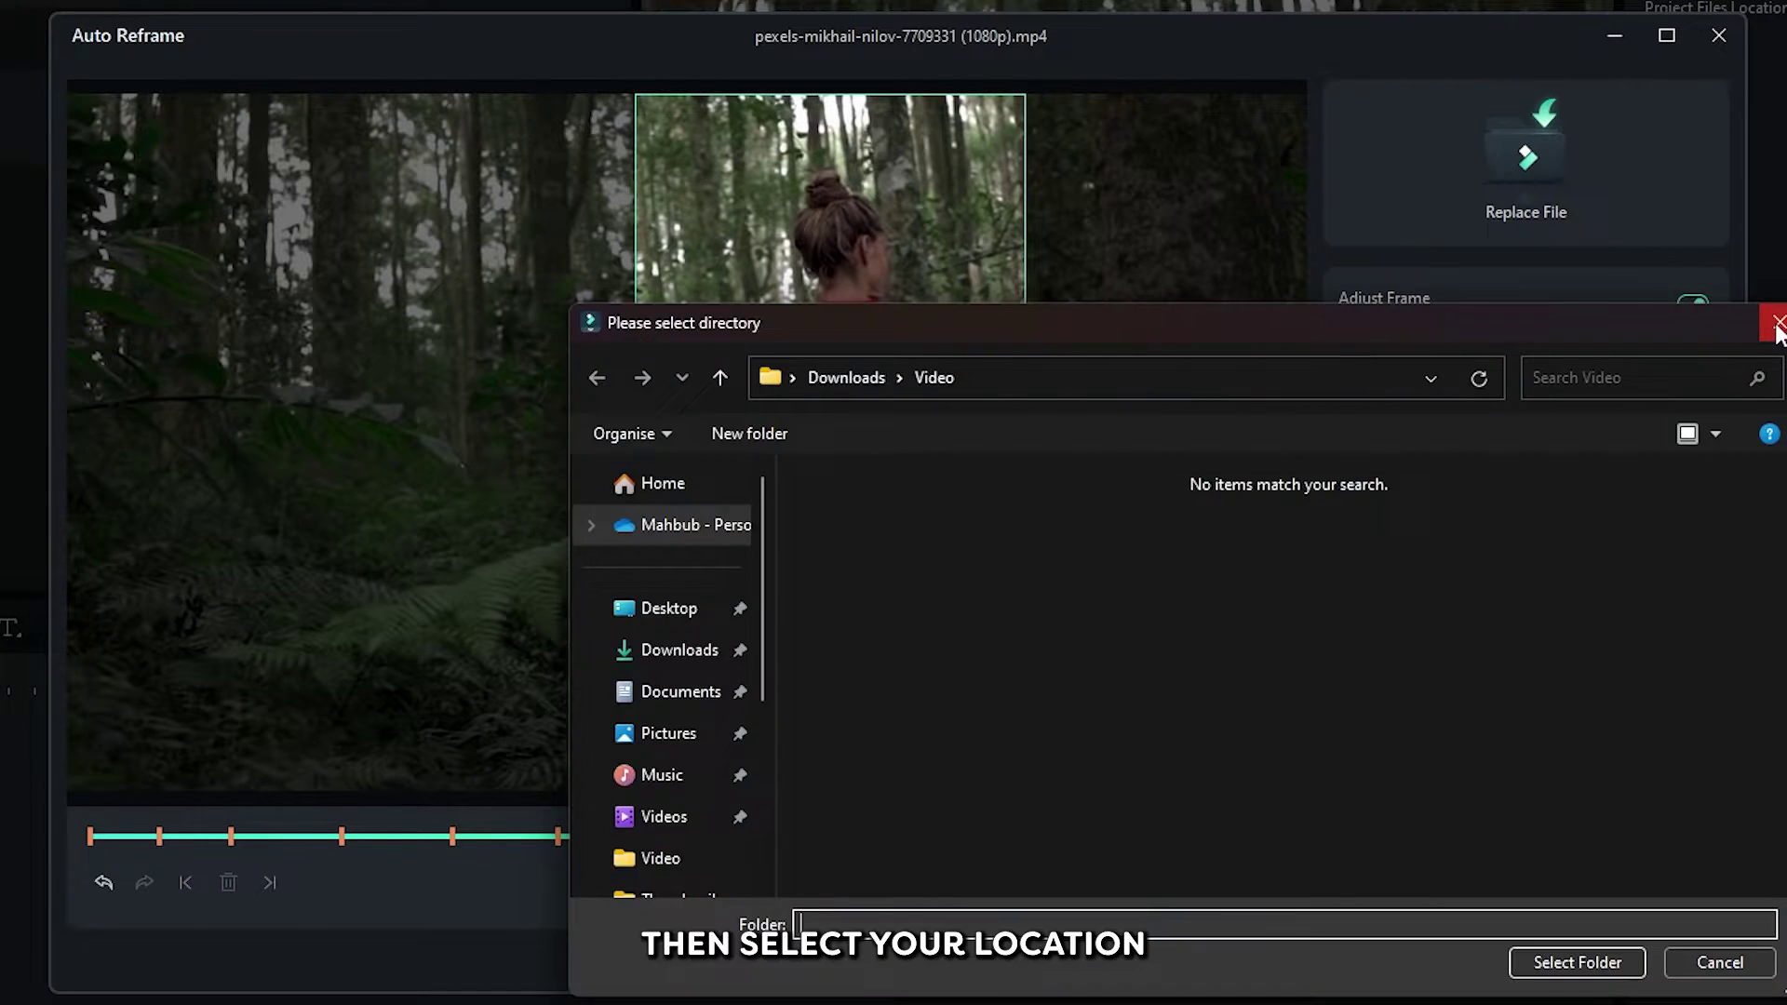
pyautogui.click(934, 393)
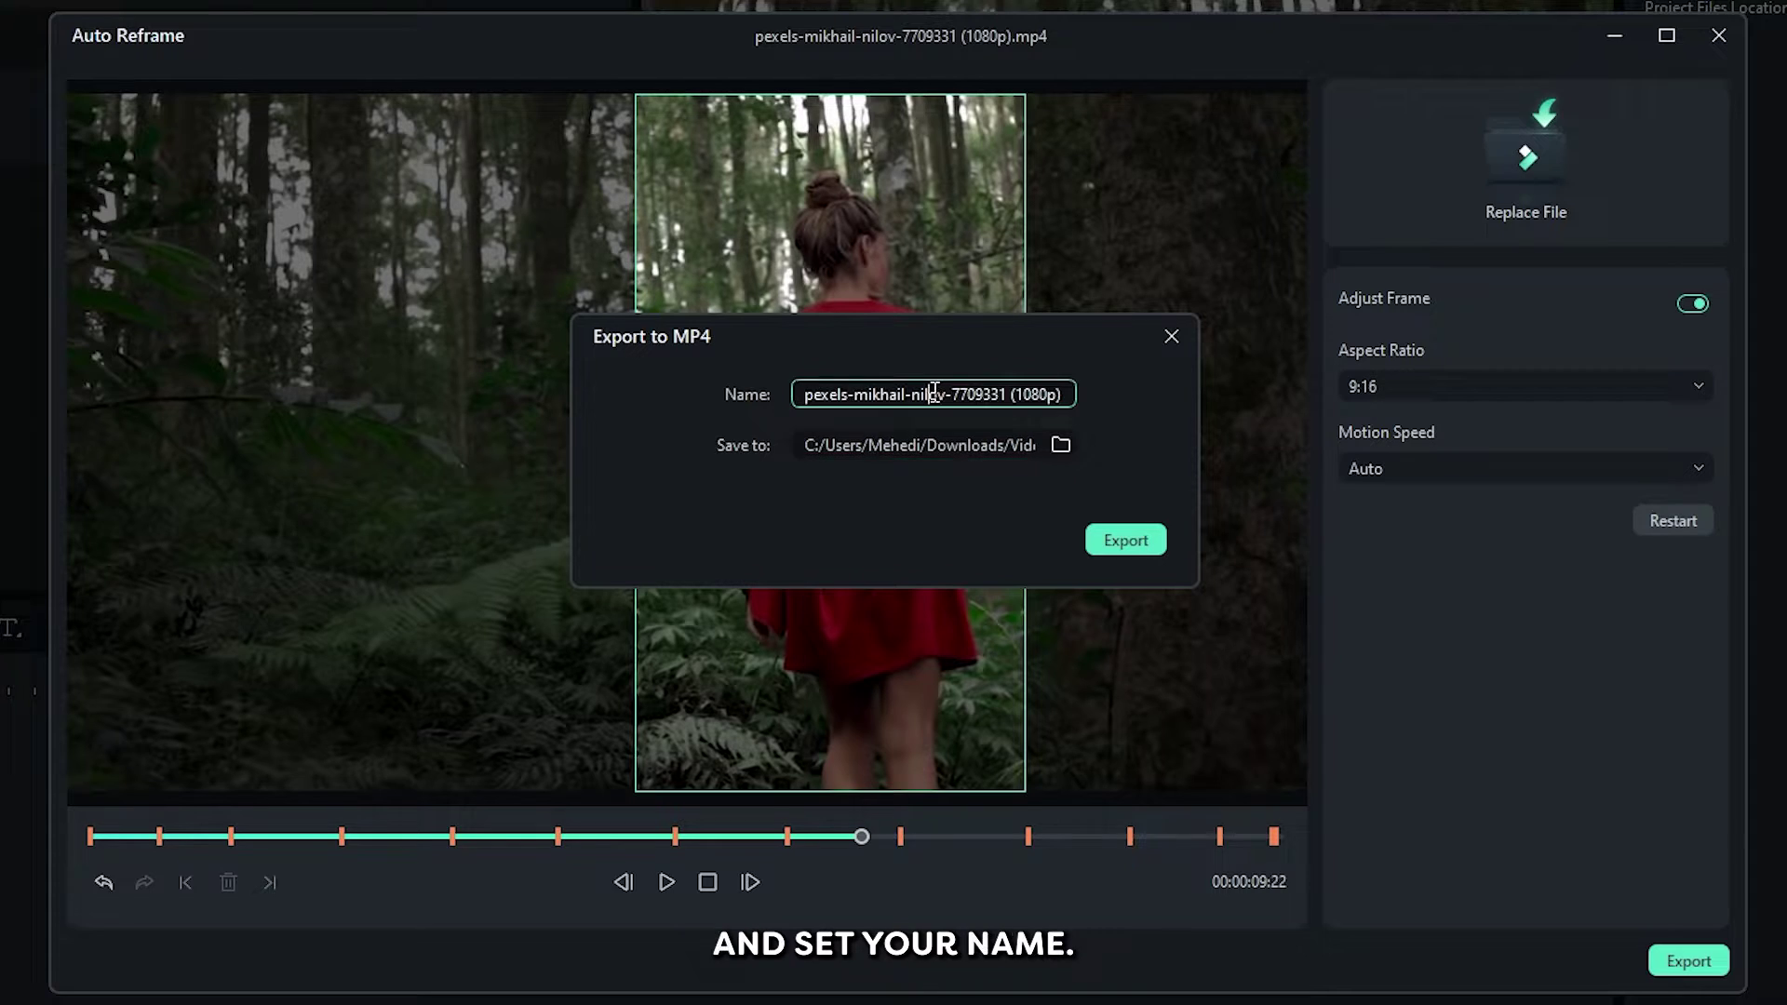
pyautogui.write('916')
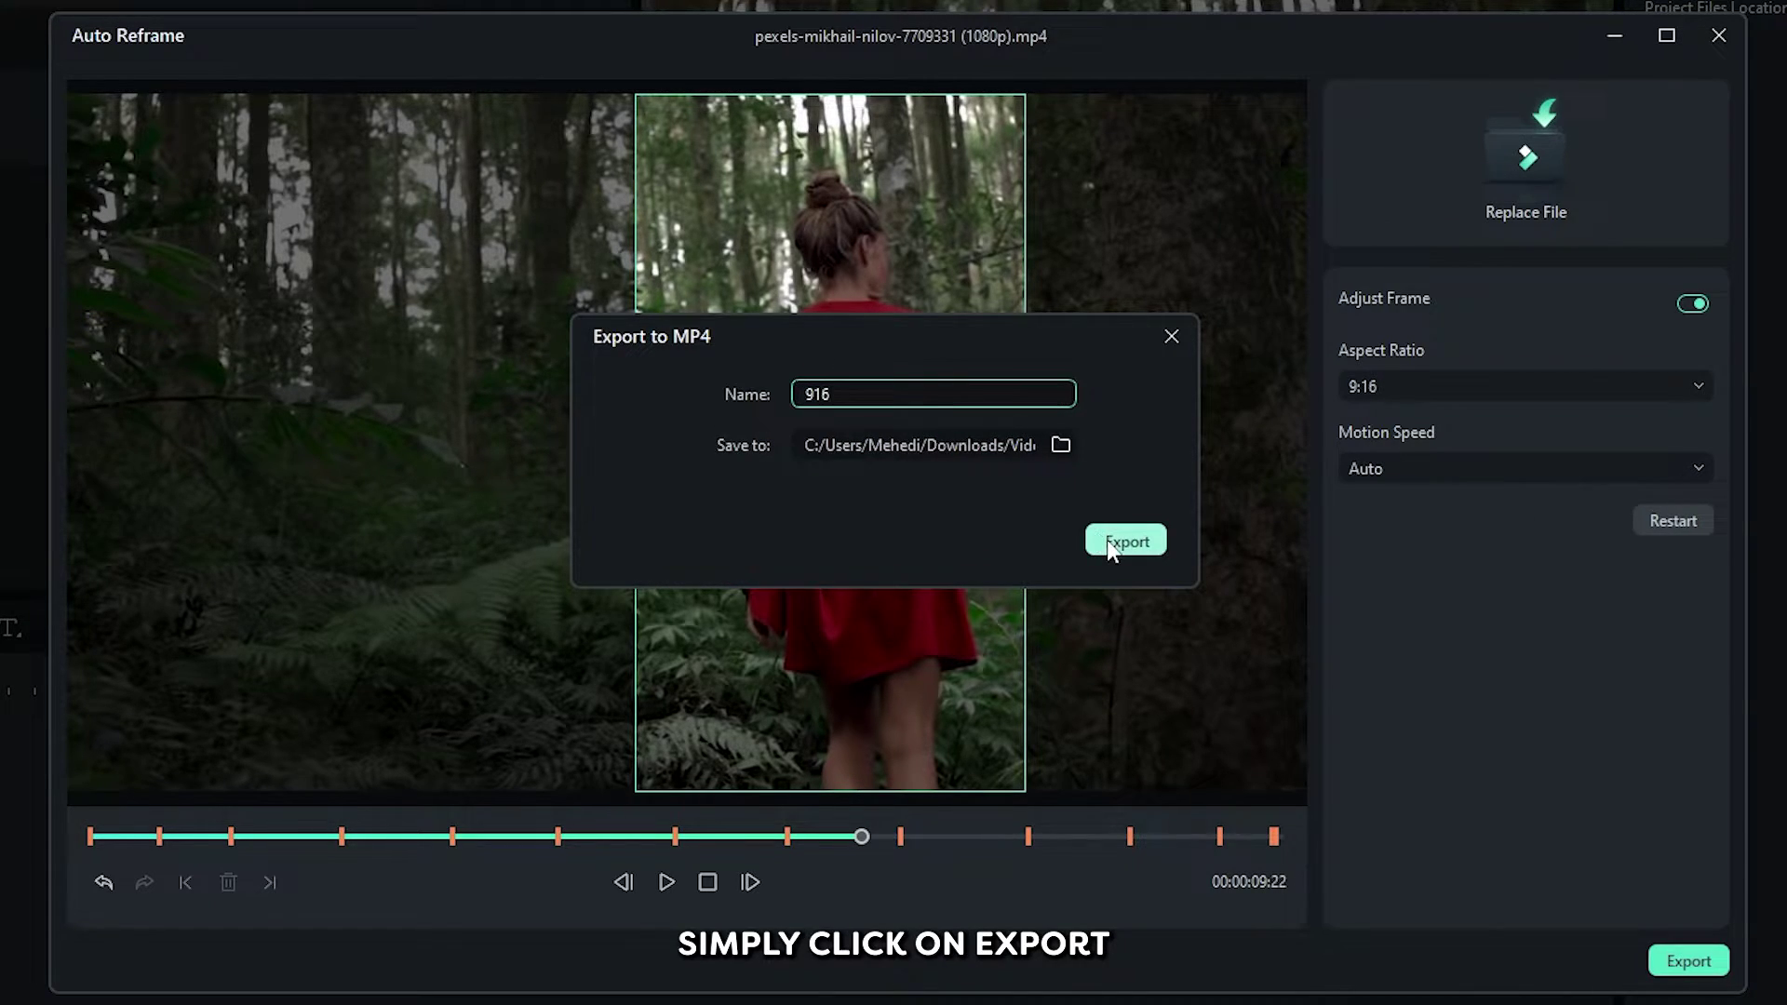
pyautogui.click(1106, 541)
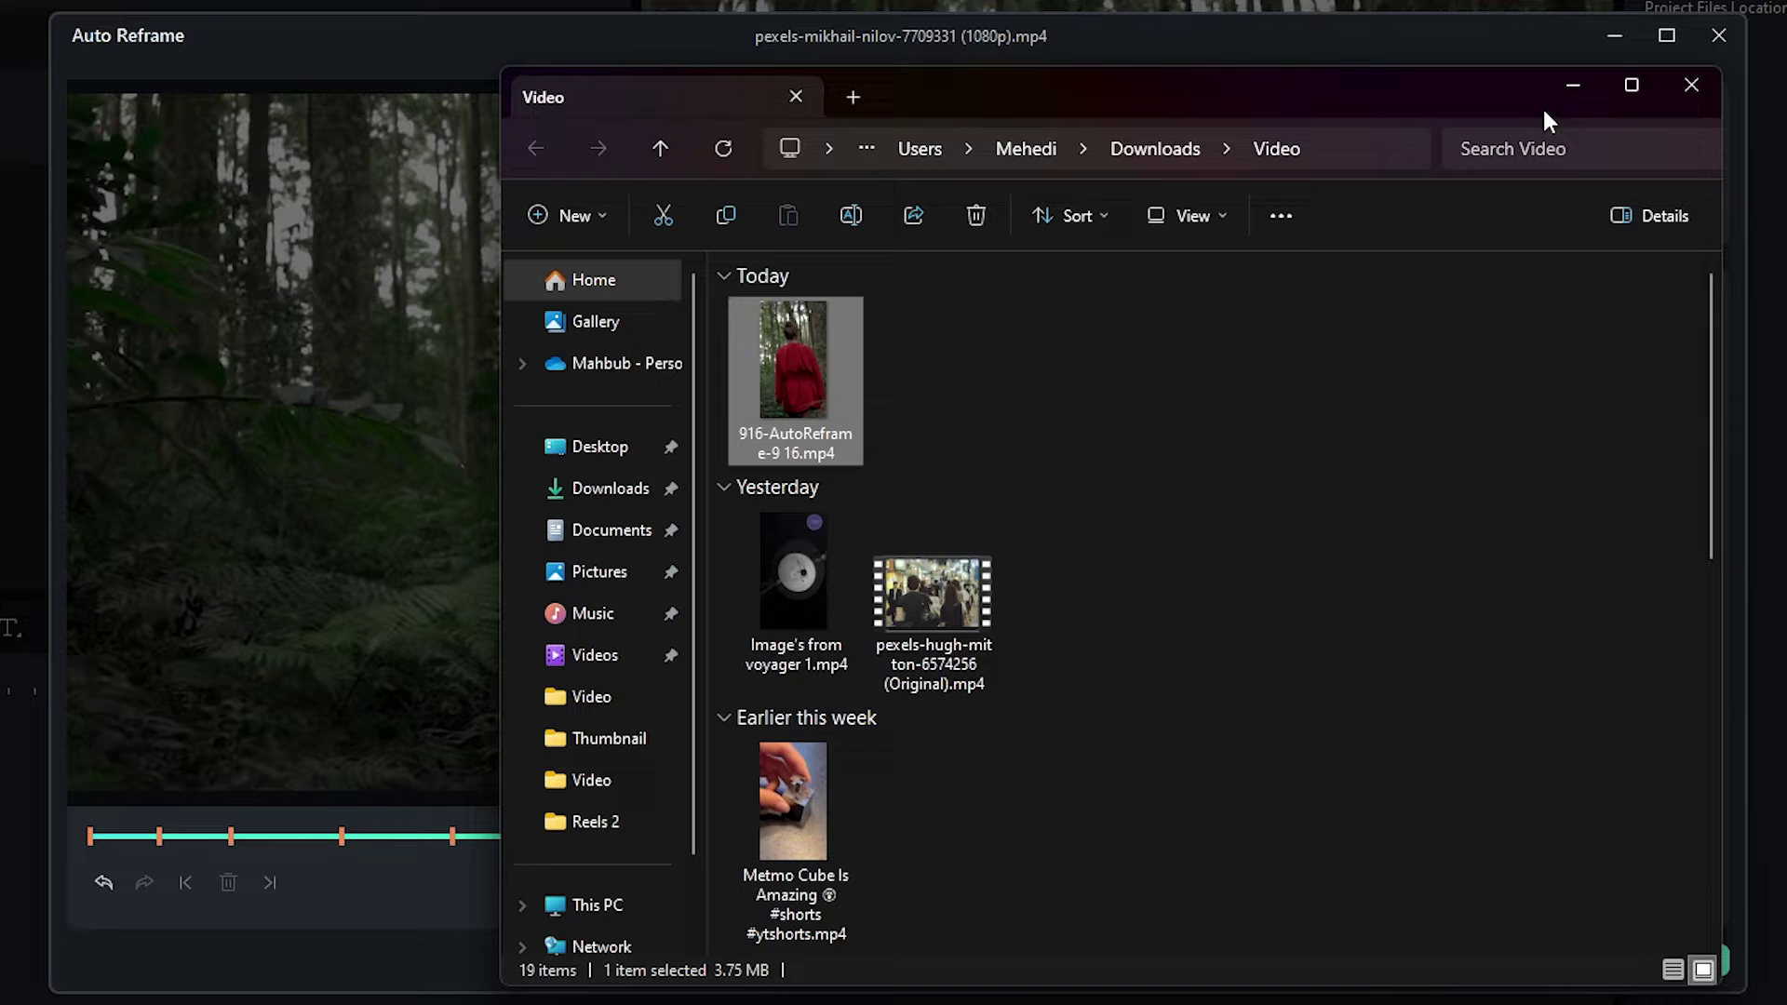
# Exit Auto Reframe and drag the exported 916-AutoReframe clip from Explorer into Project Media
pyautogui.click(1567, 88)
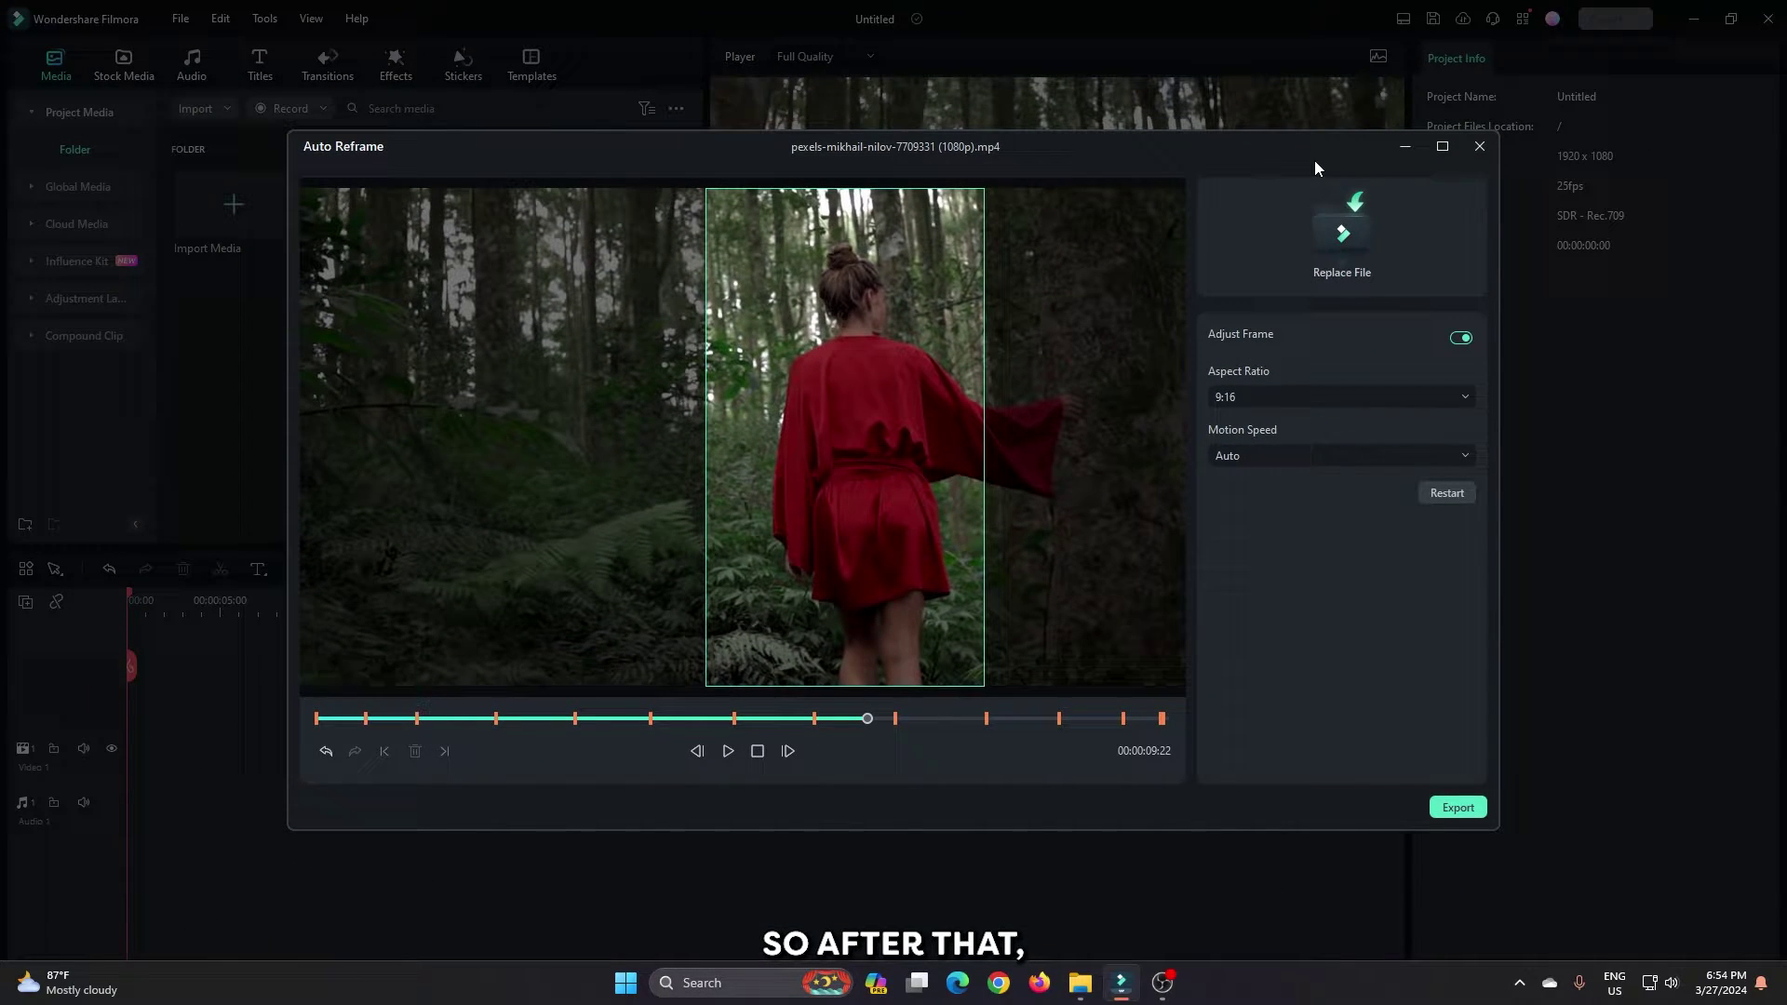
pyautogui.click(1478, 145)
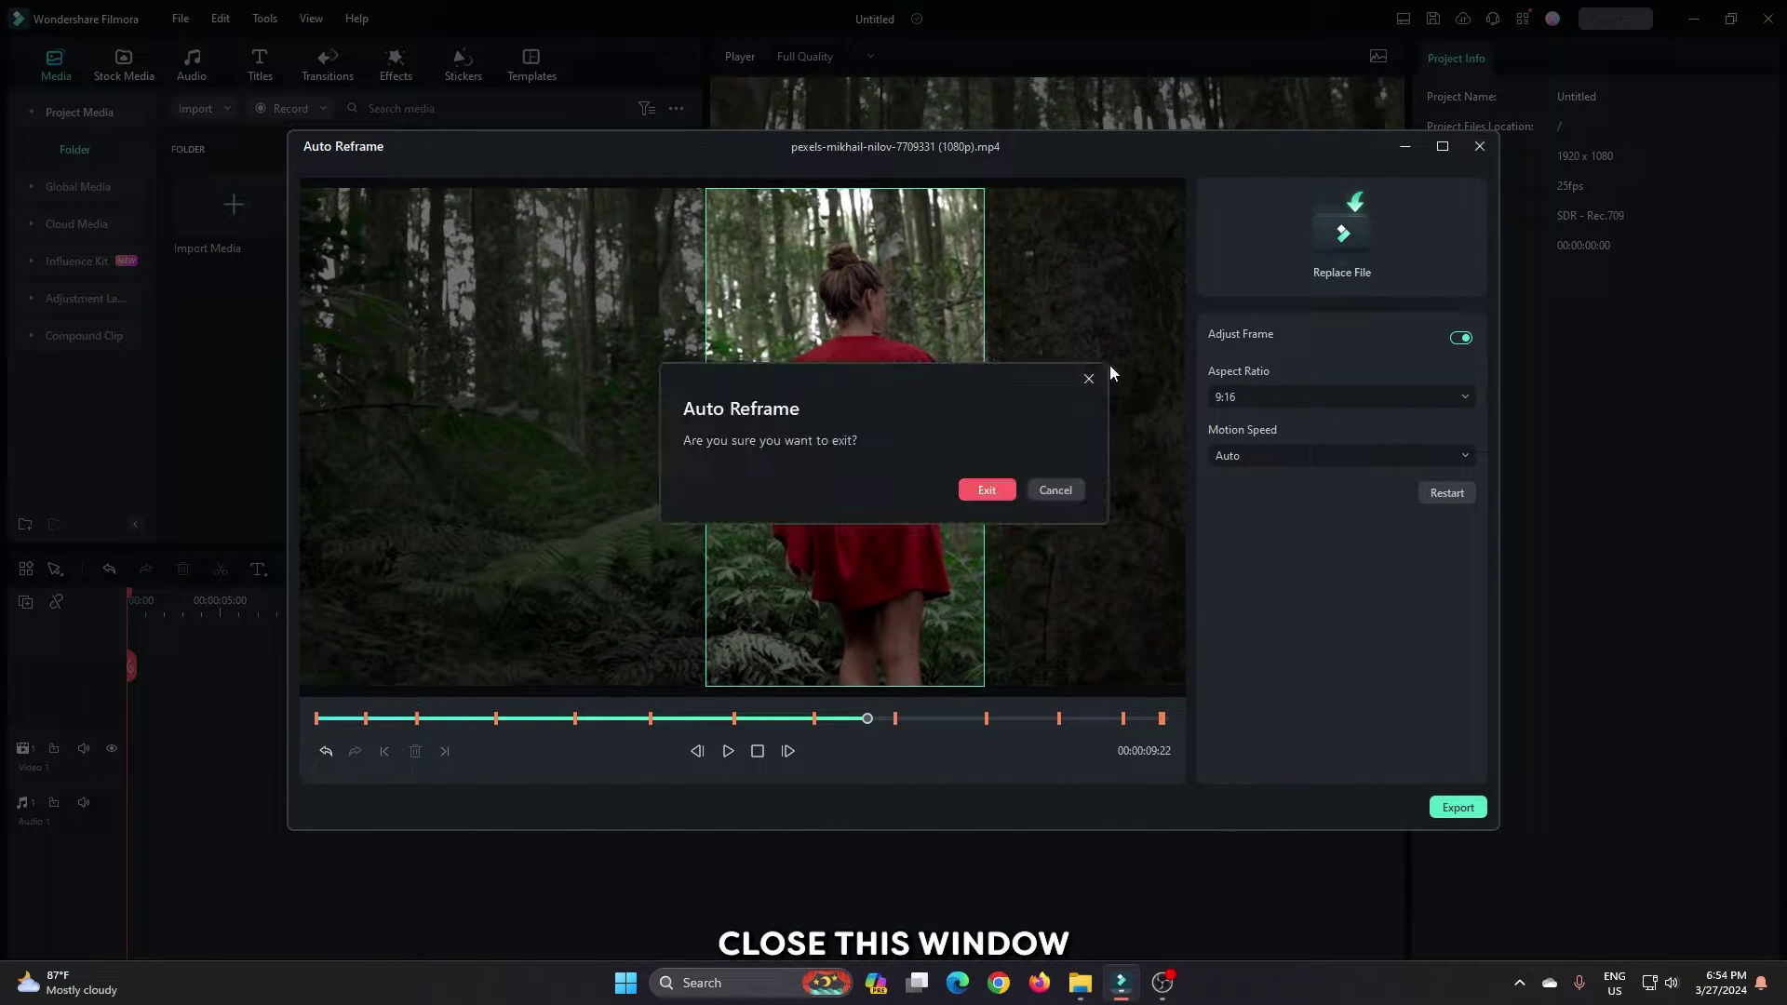
pyautogui.click(993, 490)
pyautogui.click(1079, 981)
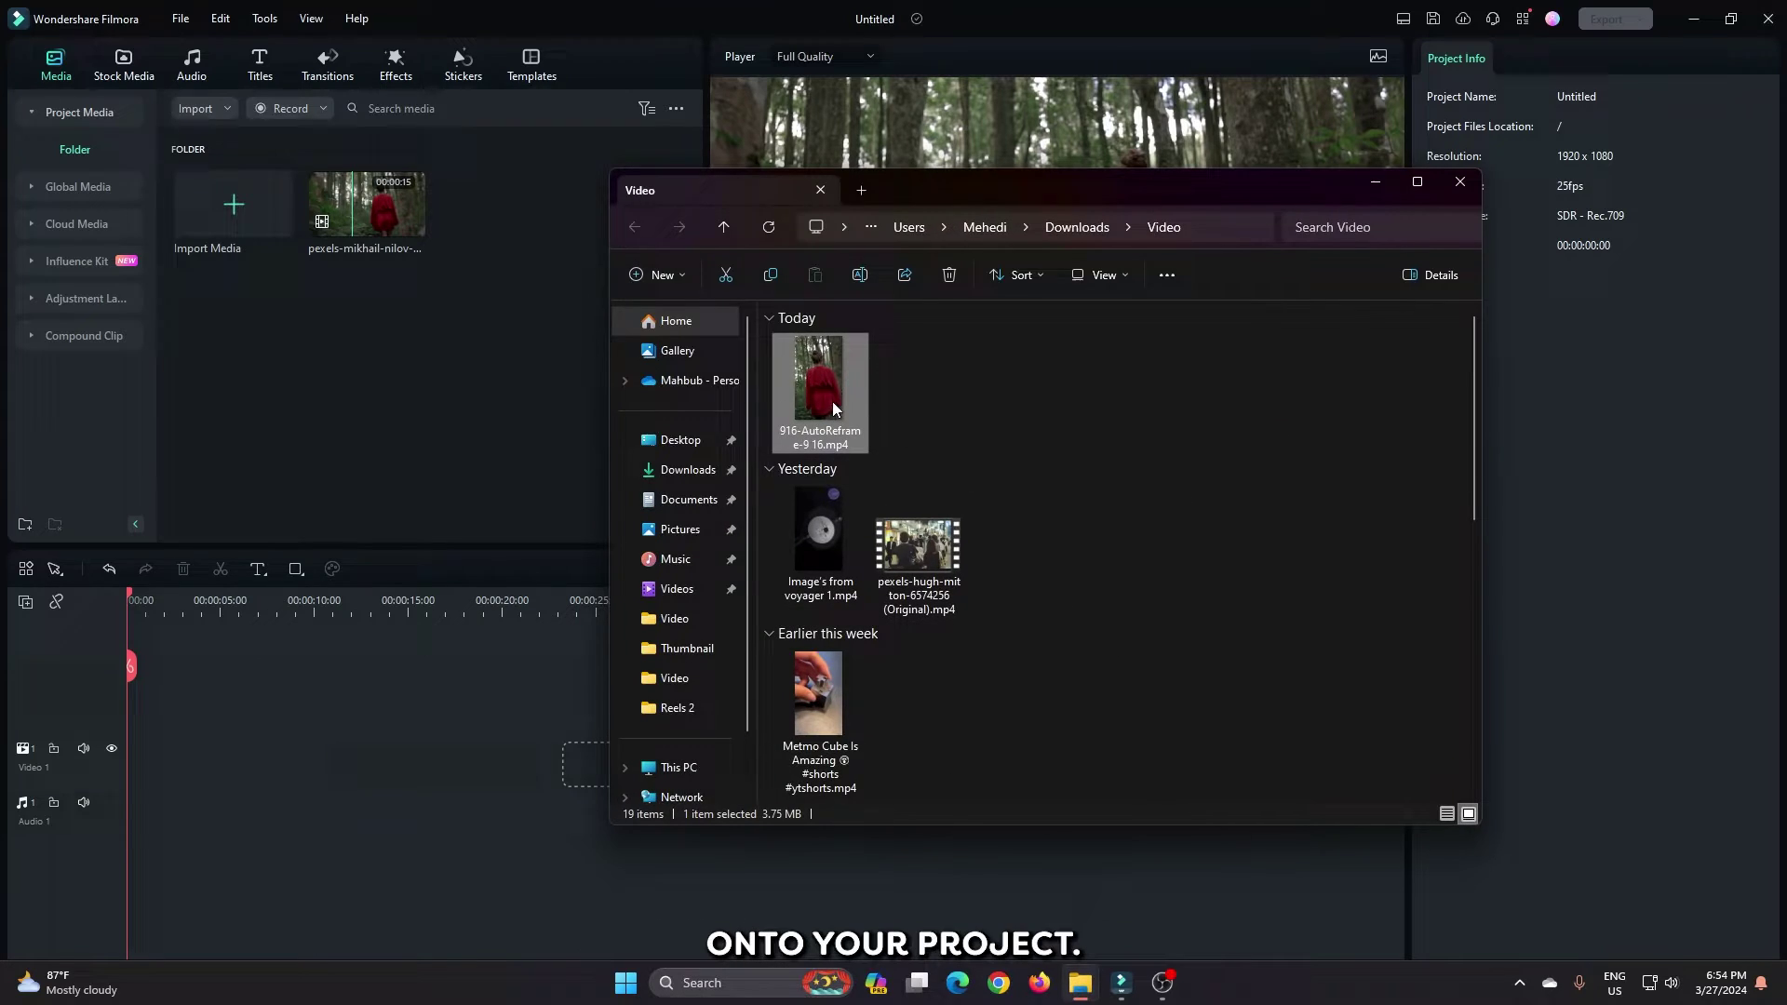
pyautogui.moveTo(832, 401); pyautogui.dragTo(451, 401)
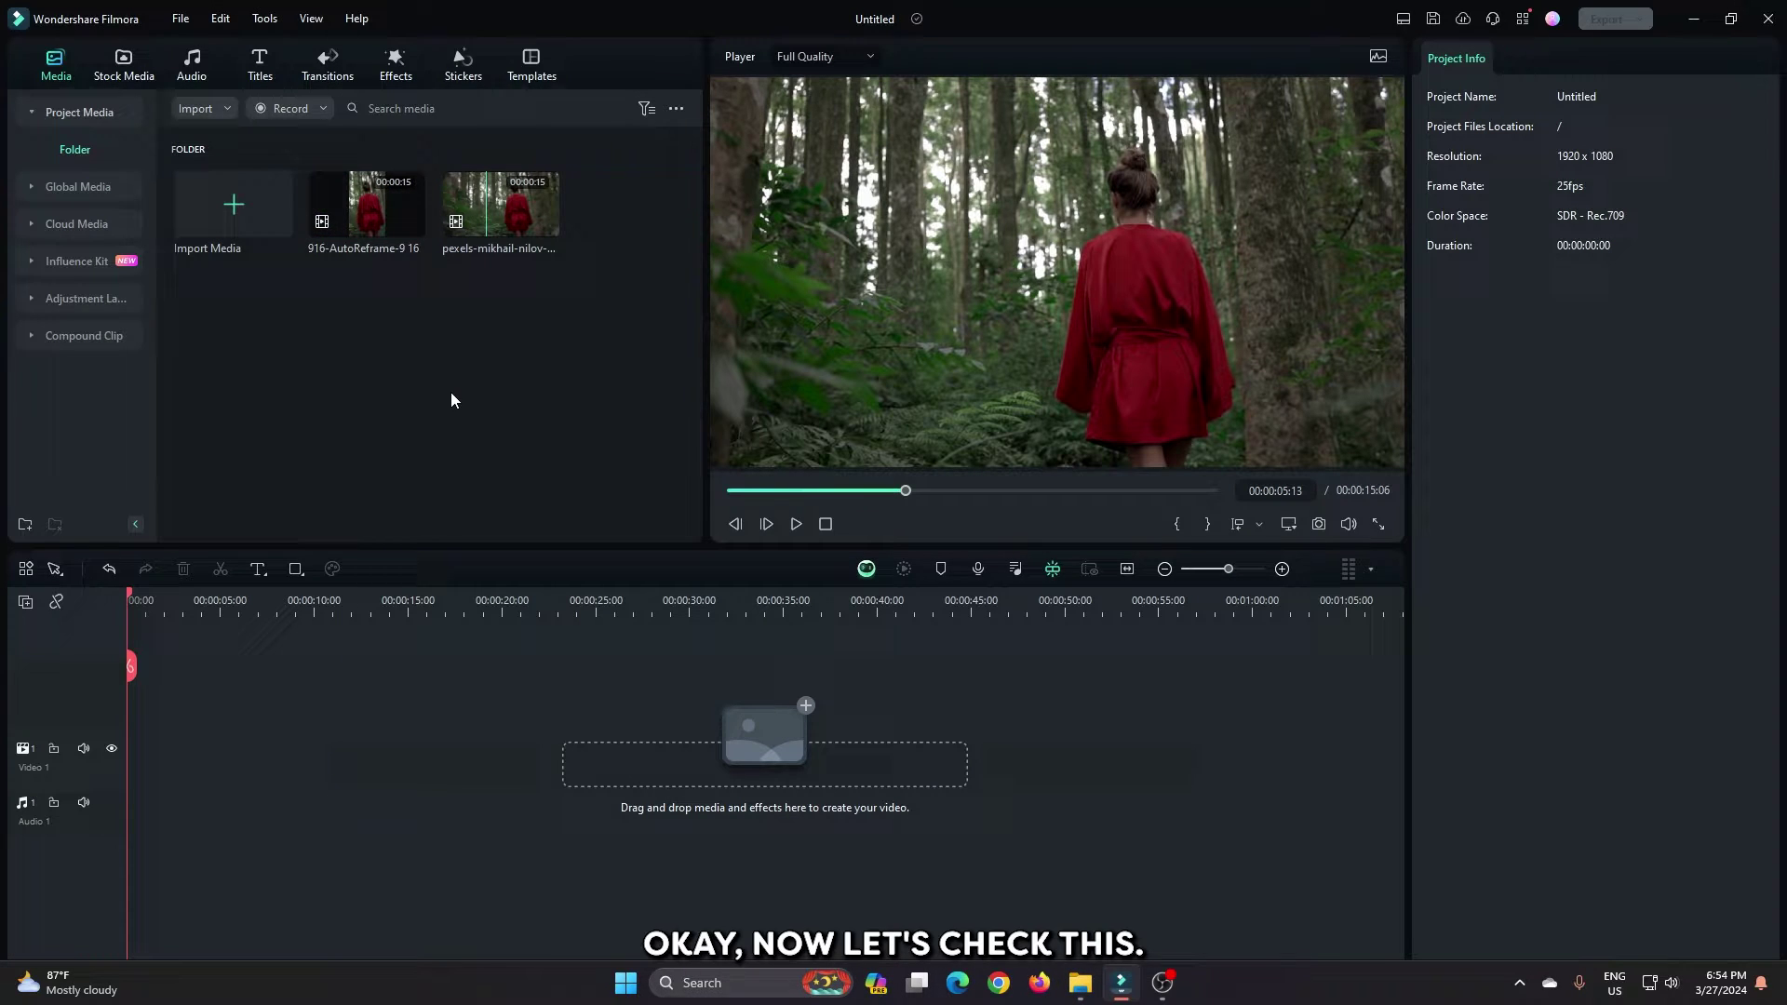
# Set the project to 9:16 portrait and put the 916 clip on the track, keeping project settings
pyautogui.click(180, 22)
pyautogui.click(212, 349)
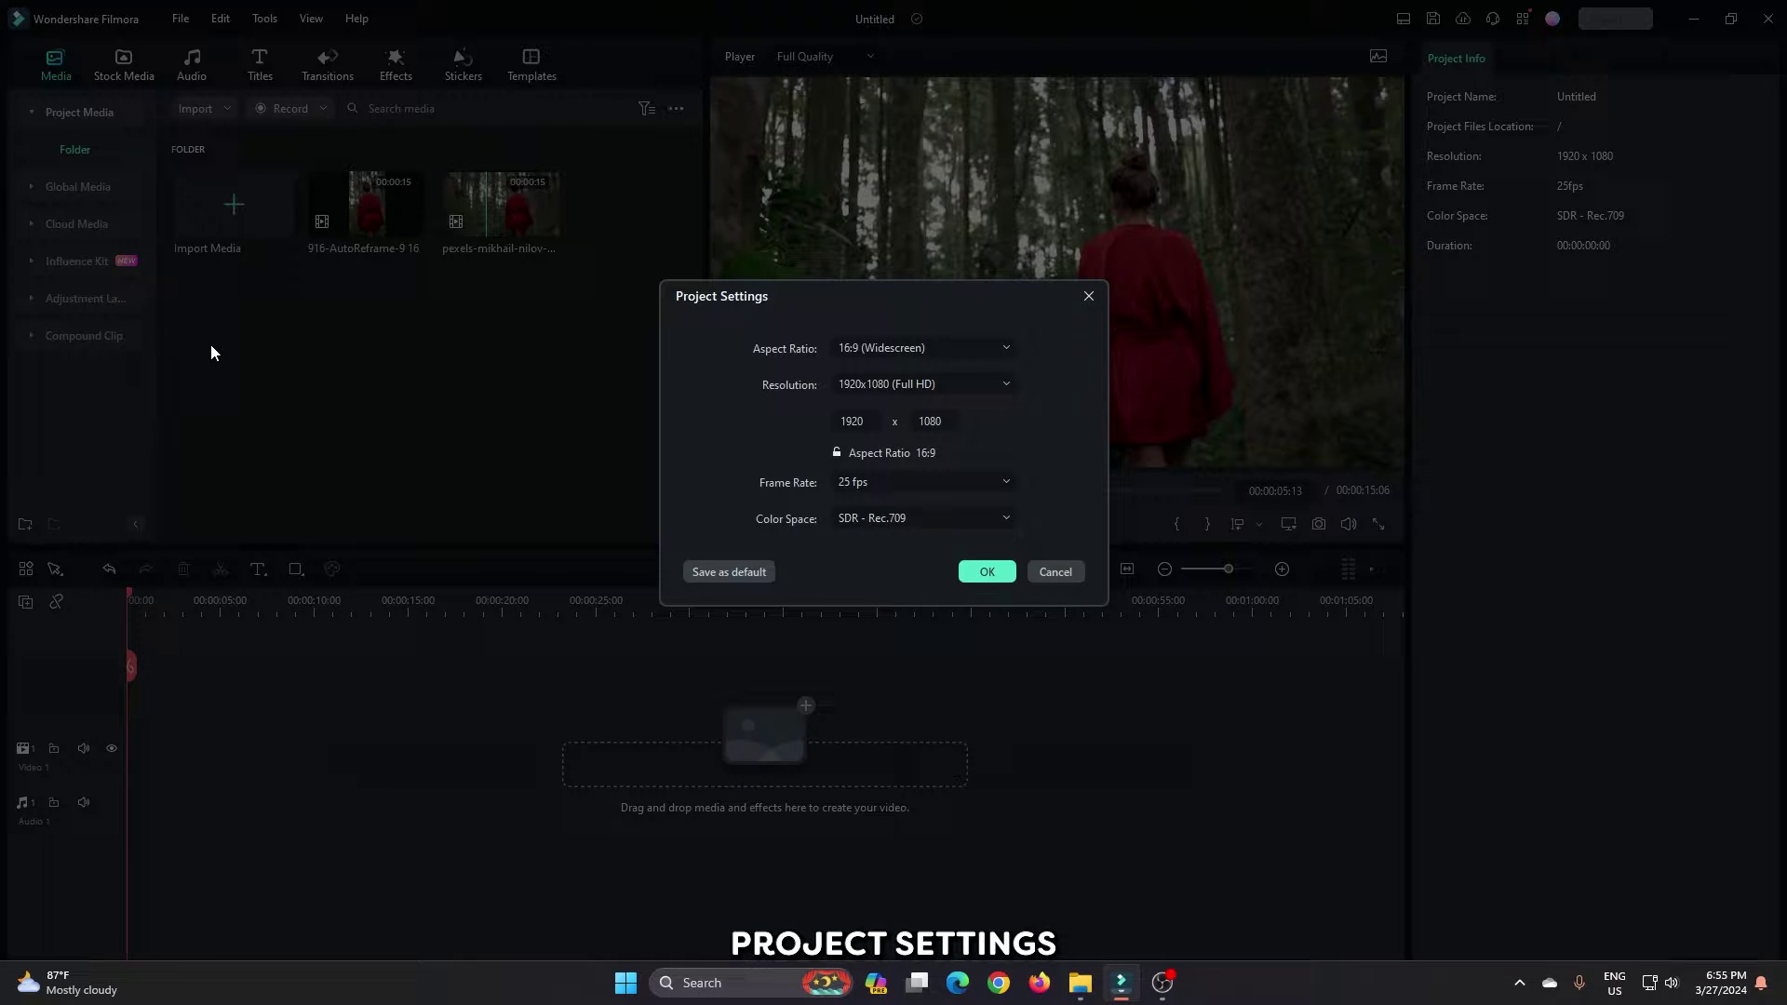
pyautogui.click(889, 292)
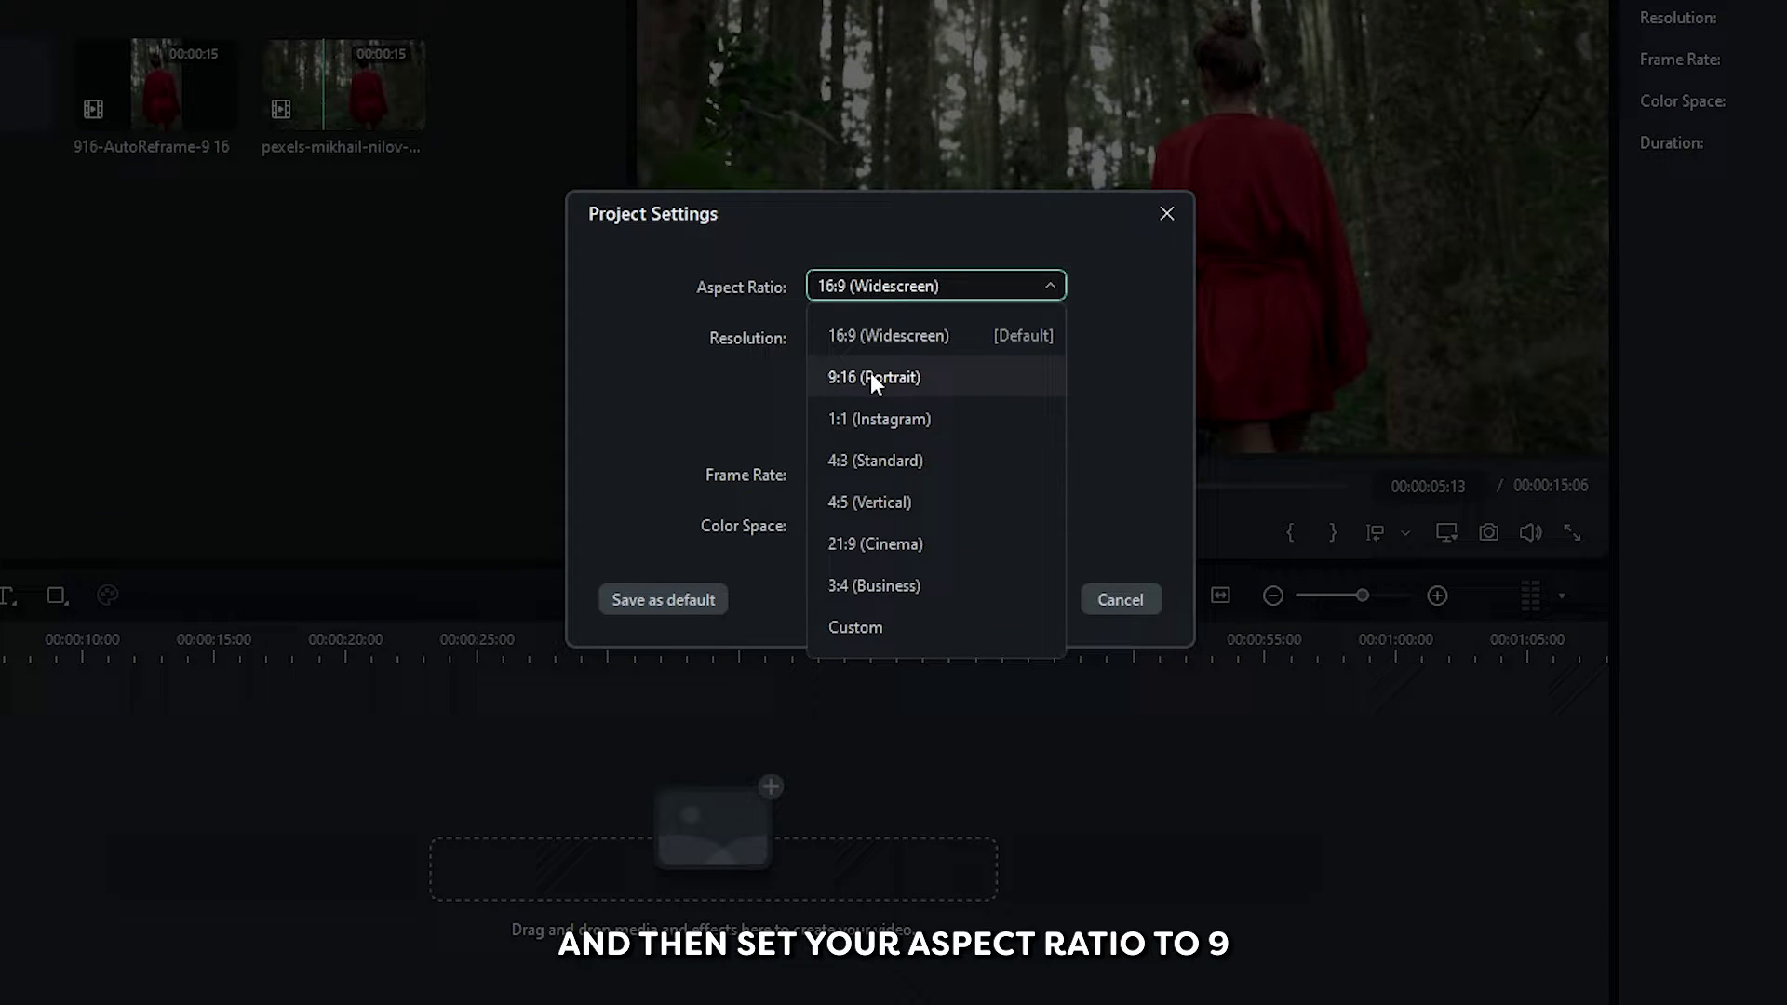
pyautogui.click(870, 377)
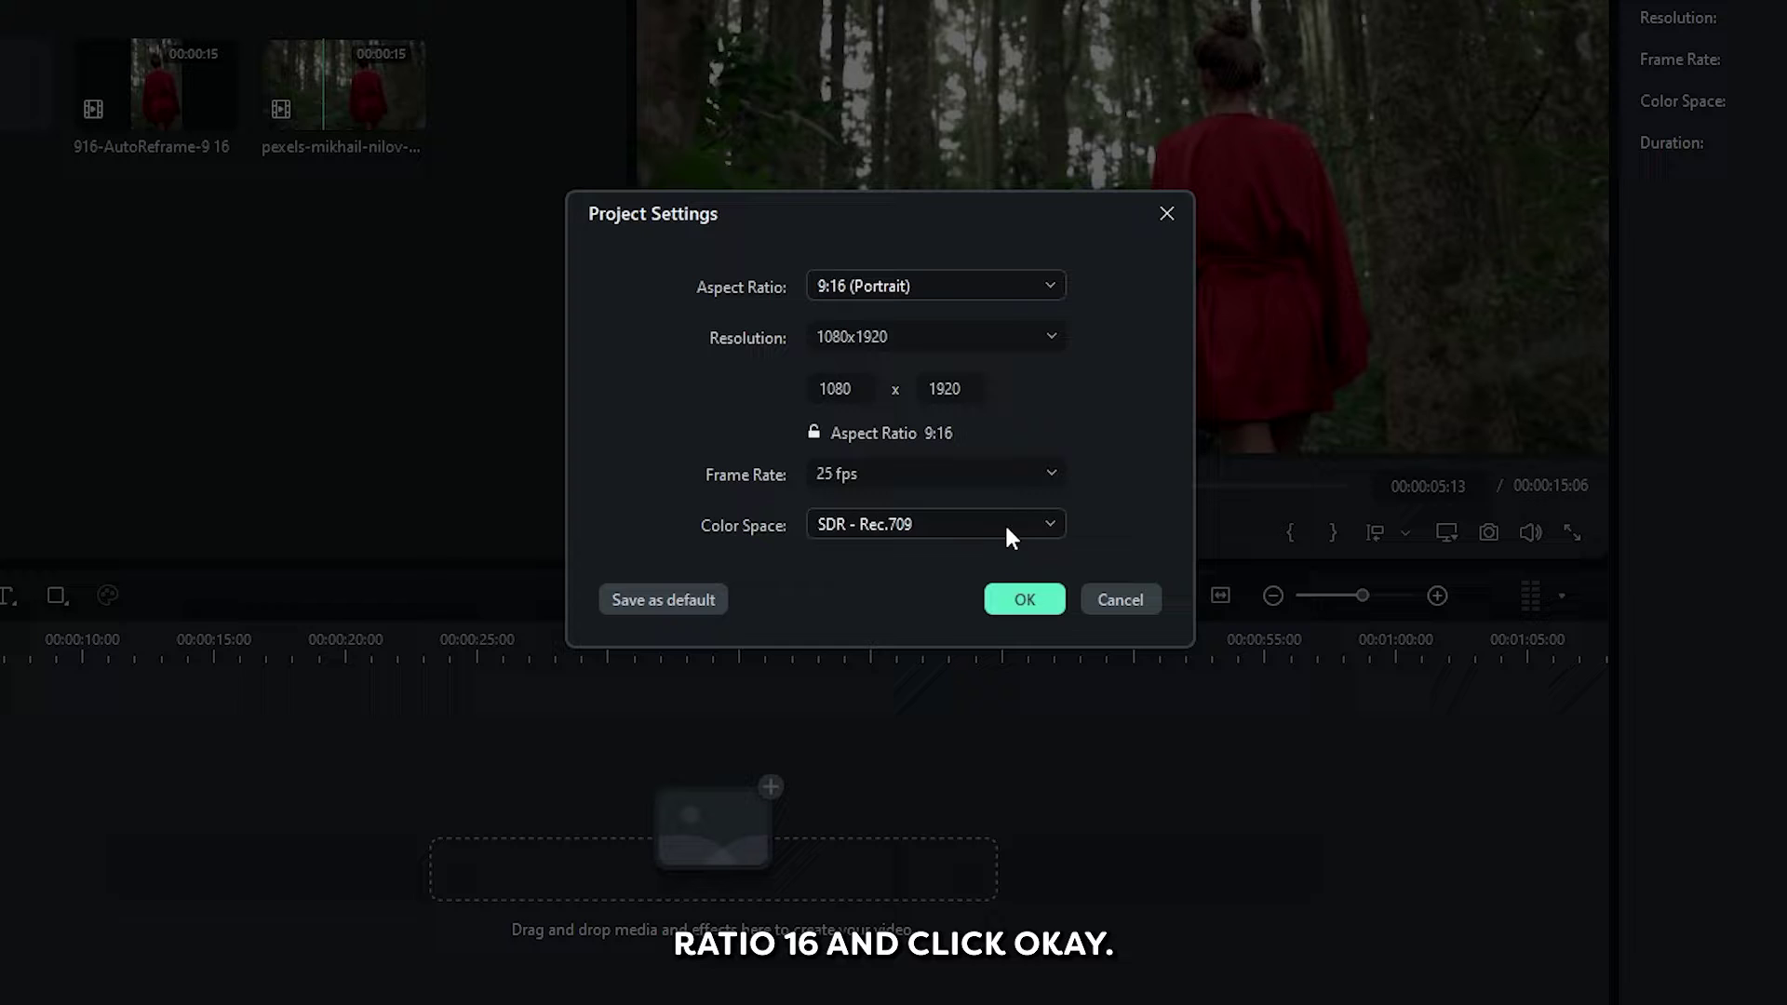
pyautogui.click(1018, 590)
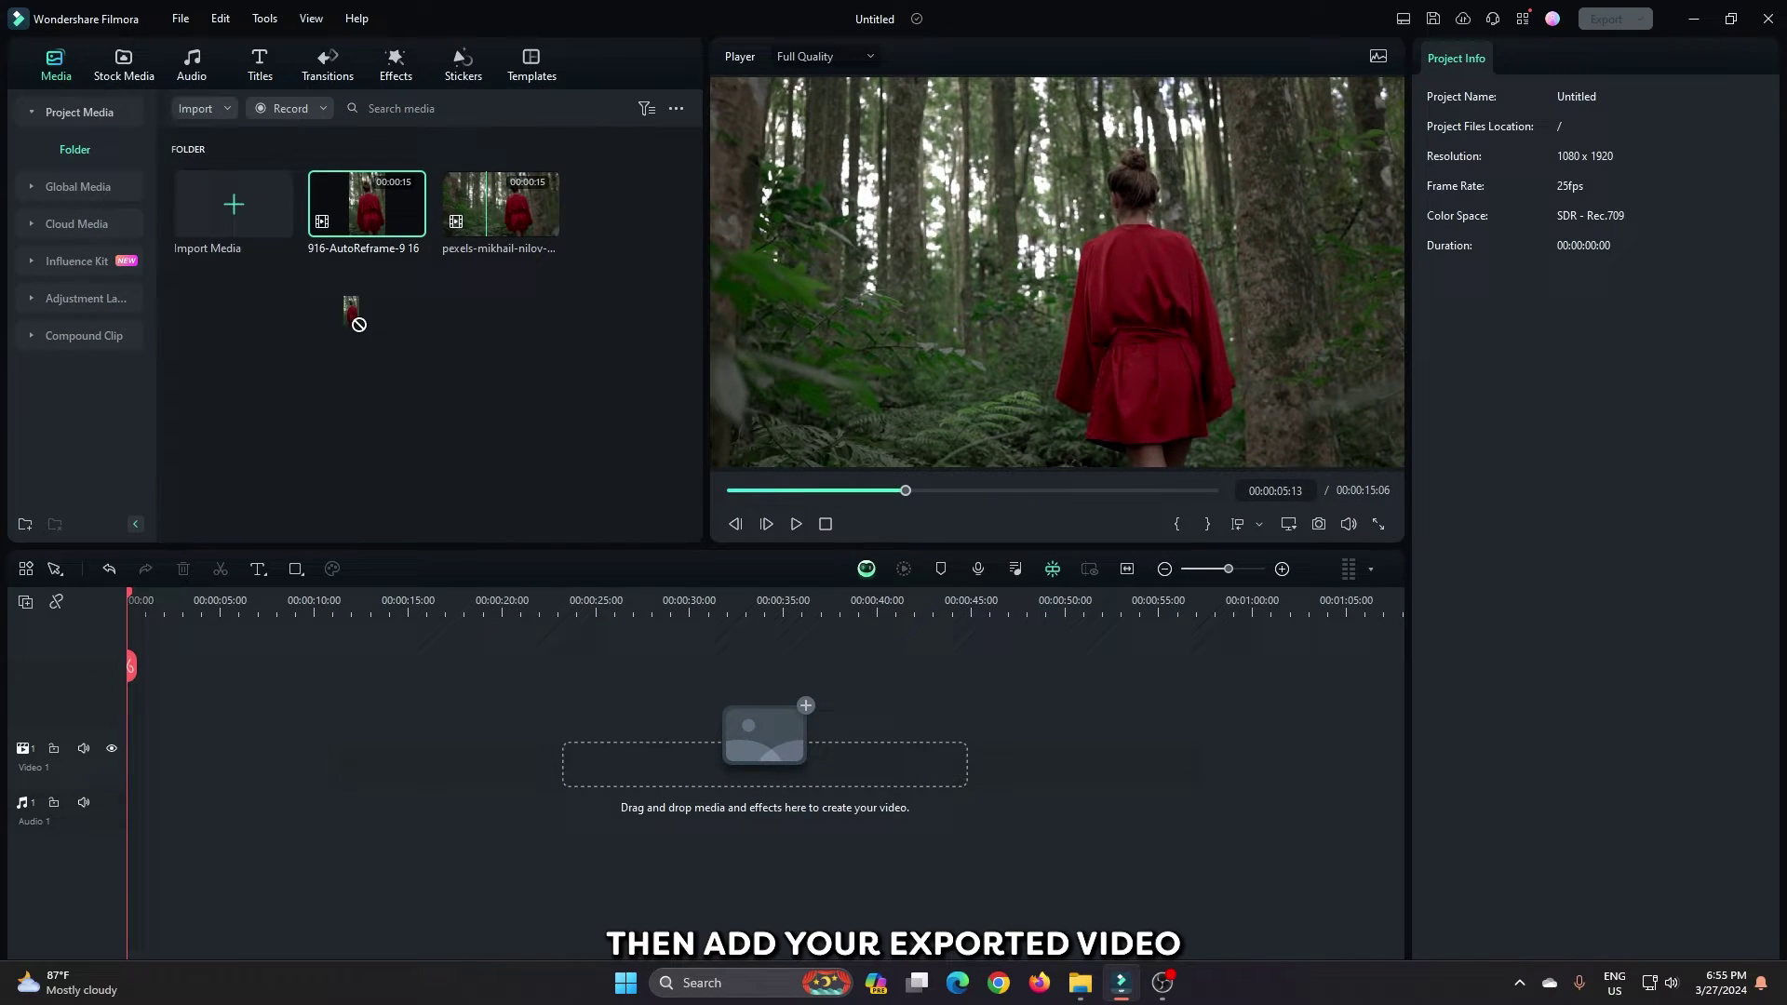
pyautogui.moveTo(352, 315); pyautogui.dragTo(124, 767)
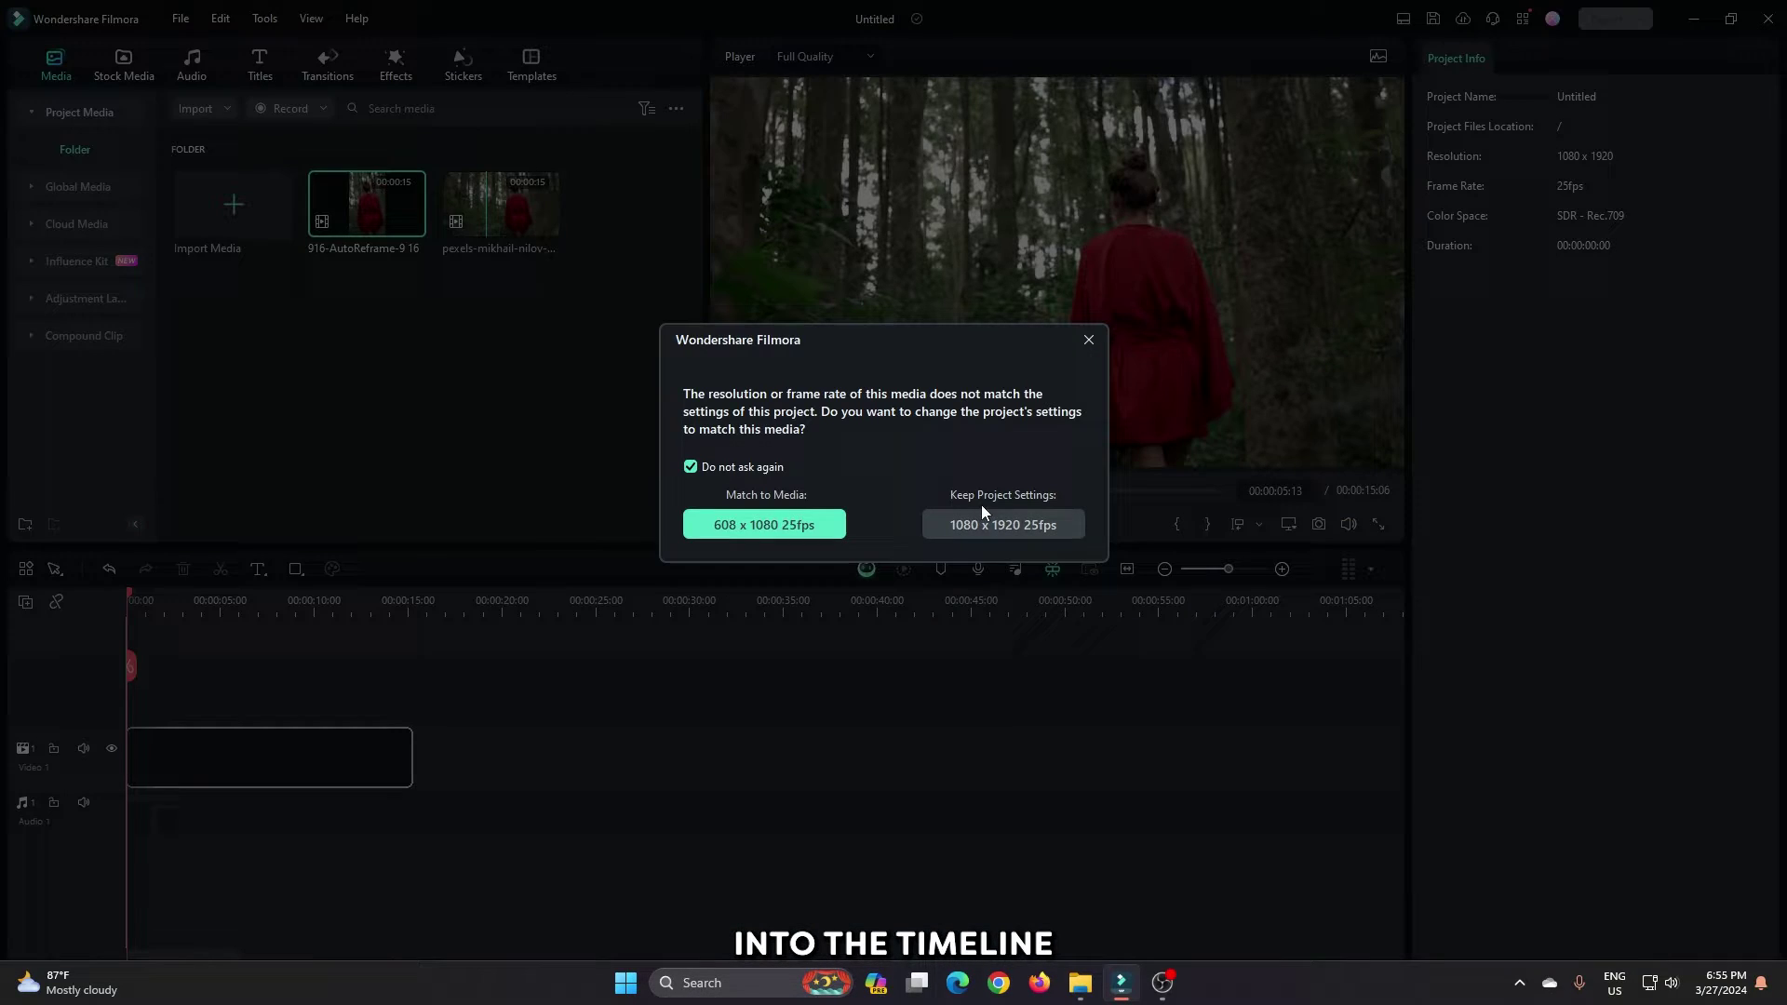
pyautogui.click(1026, 524)
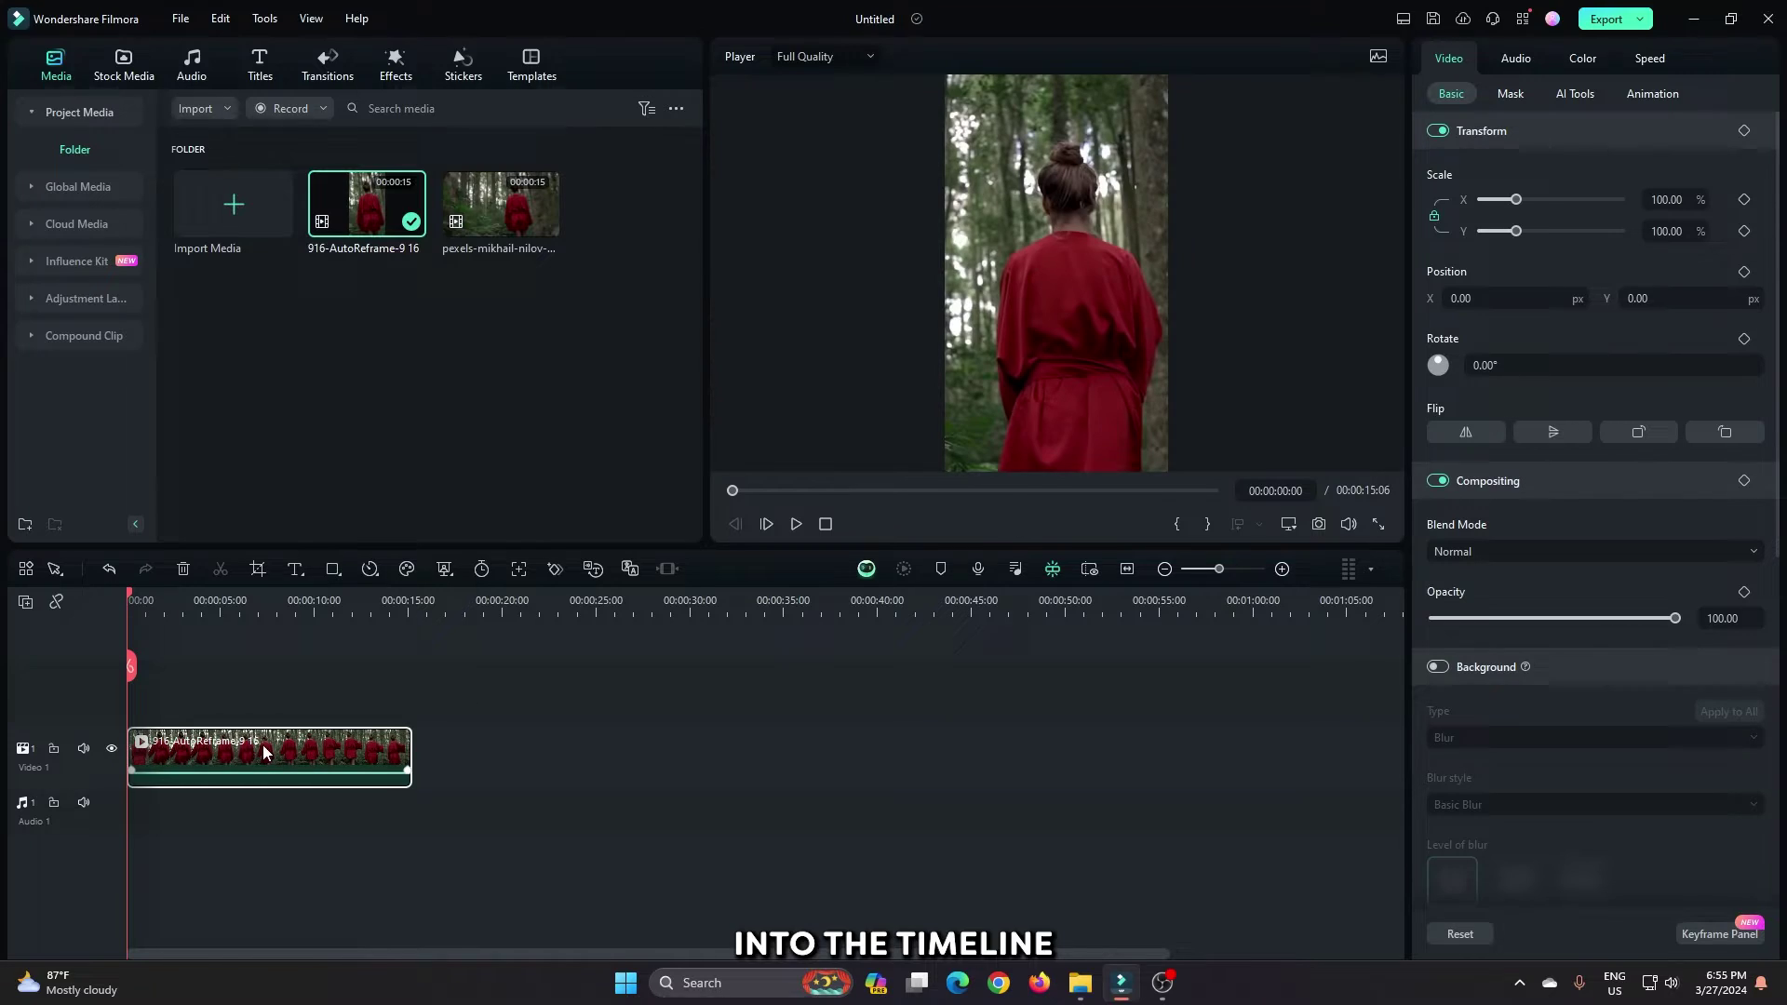
# Switch to the Short Video layout and play back the portrait clip preview
pyautogui.click(1401, 26)
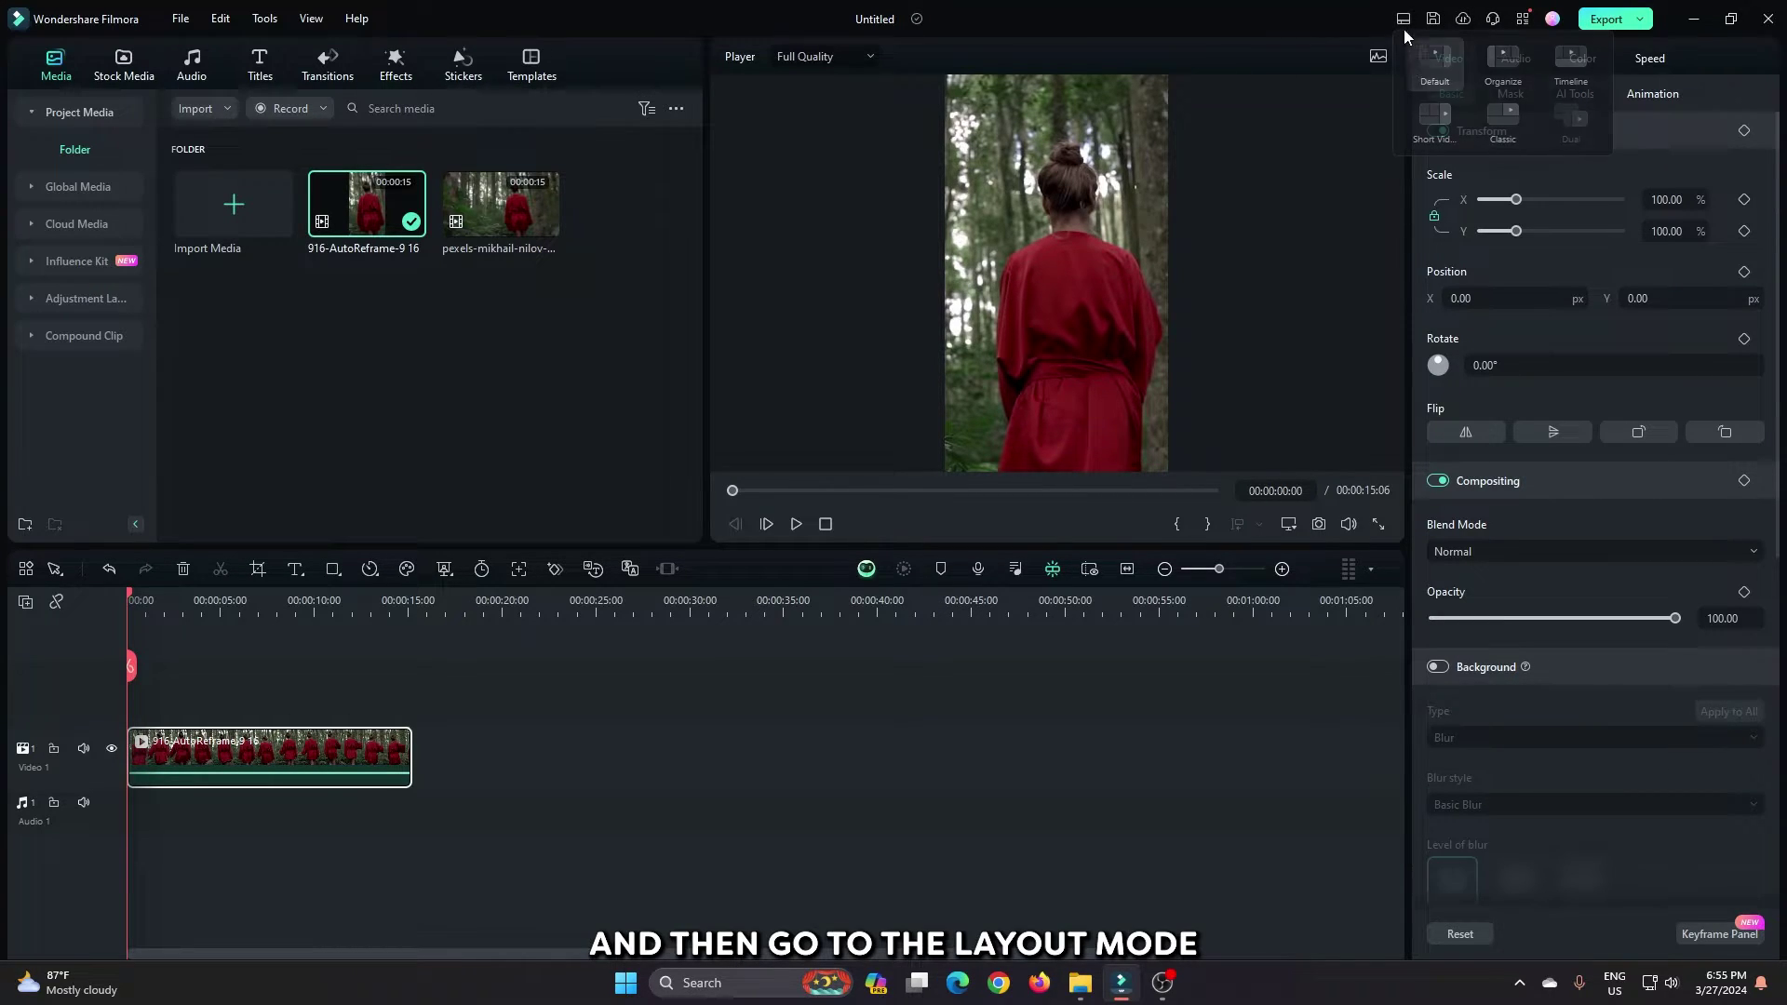
pyautogui.click(1434, 110)
pyautogui.press('space')
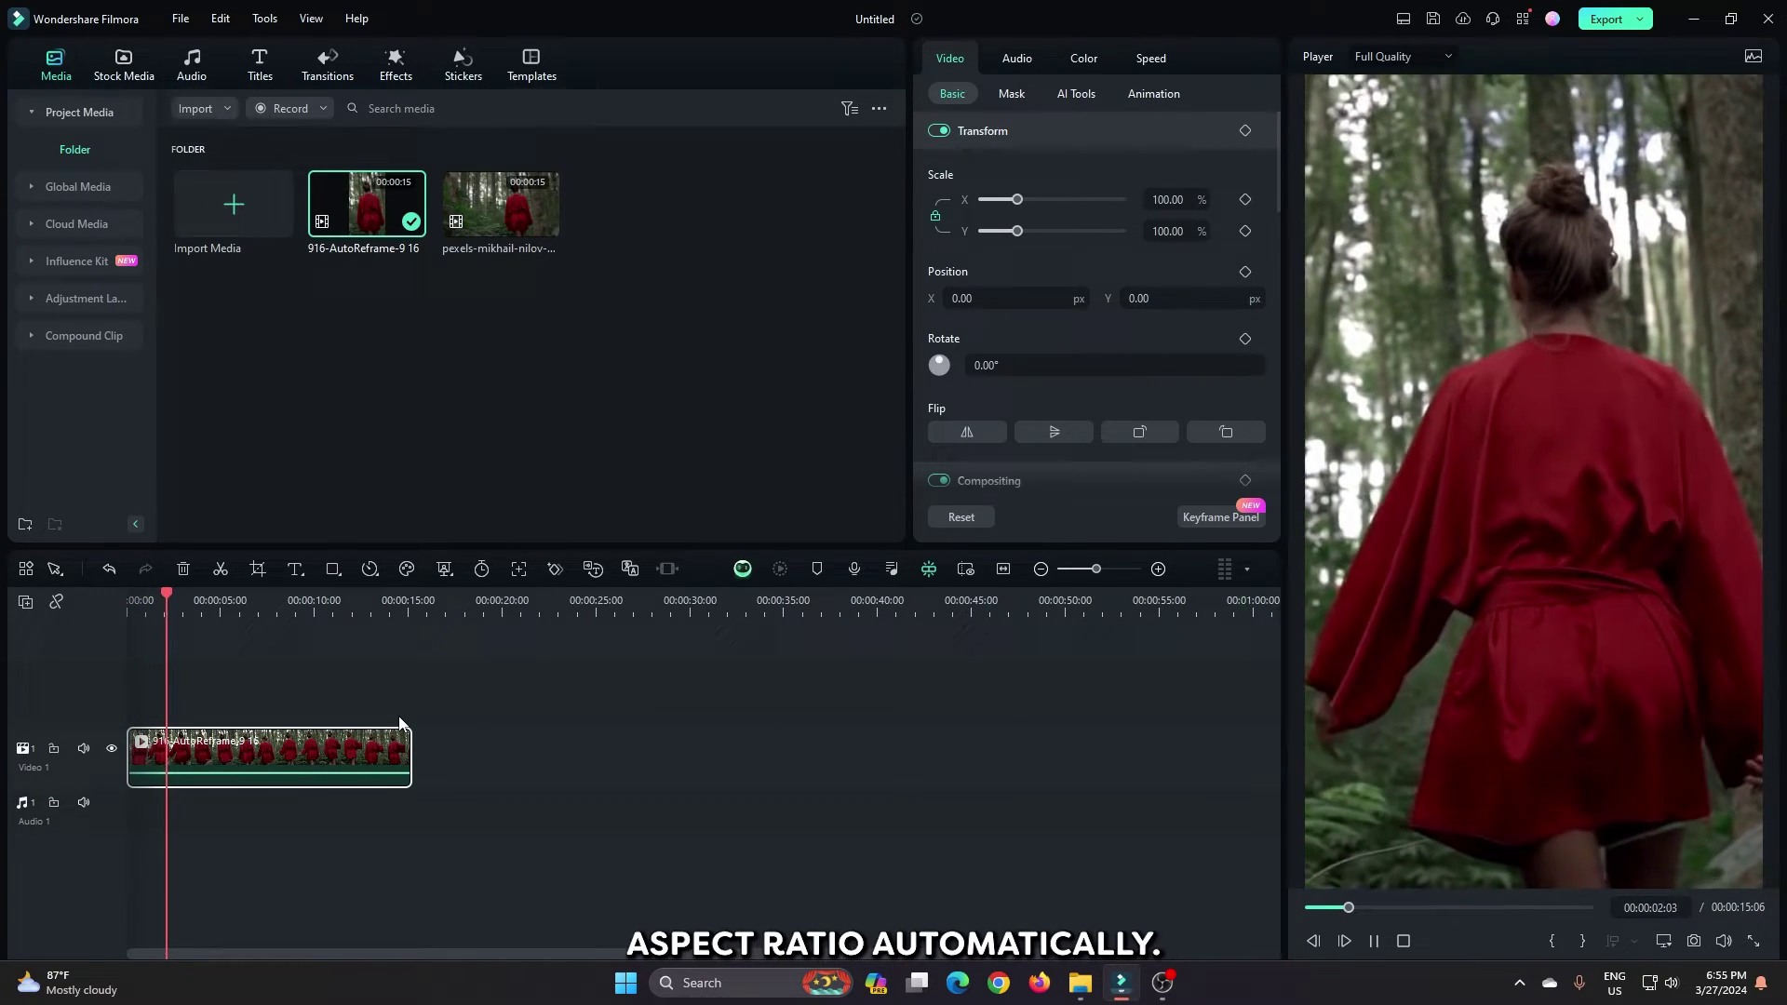
pyautogui.press('space')
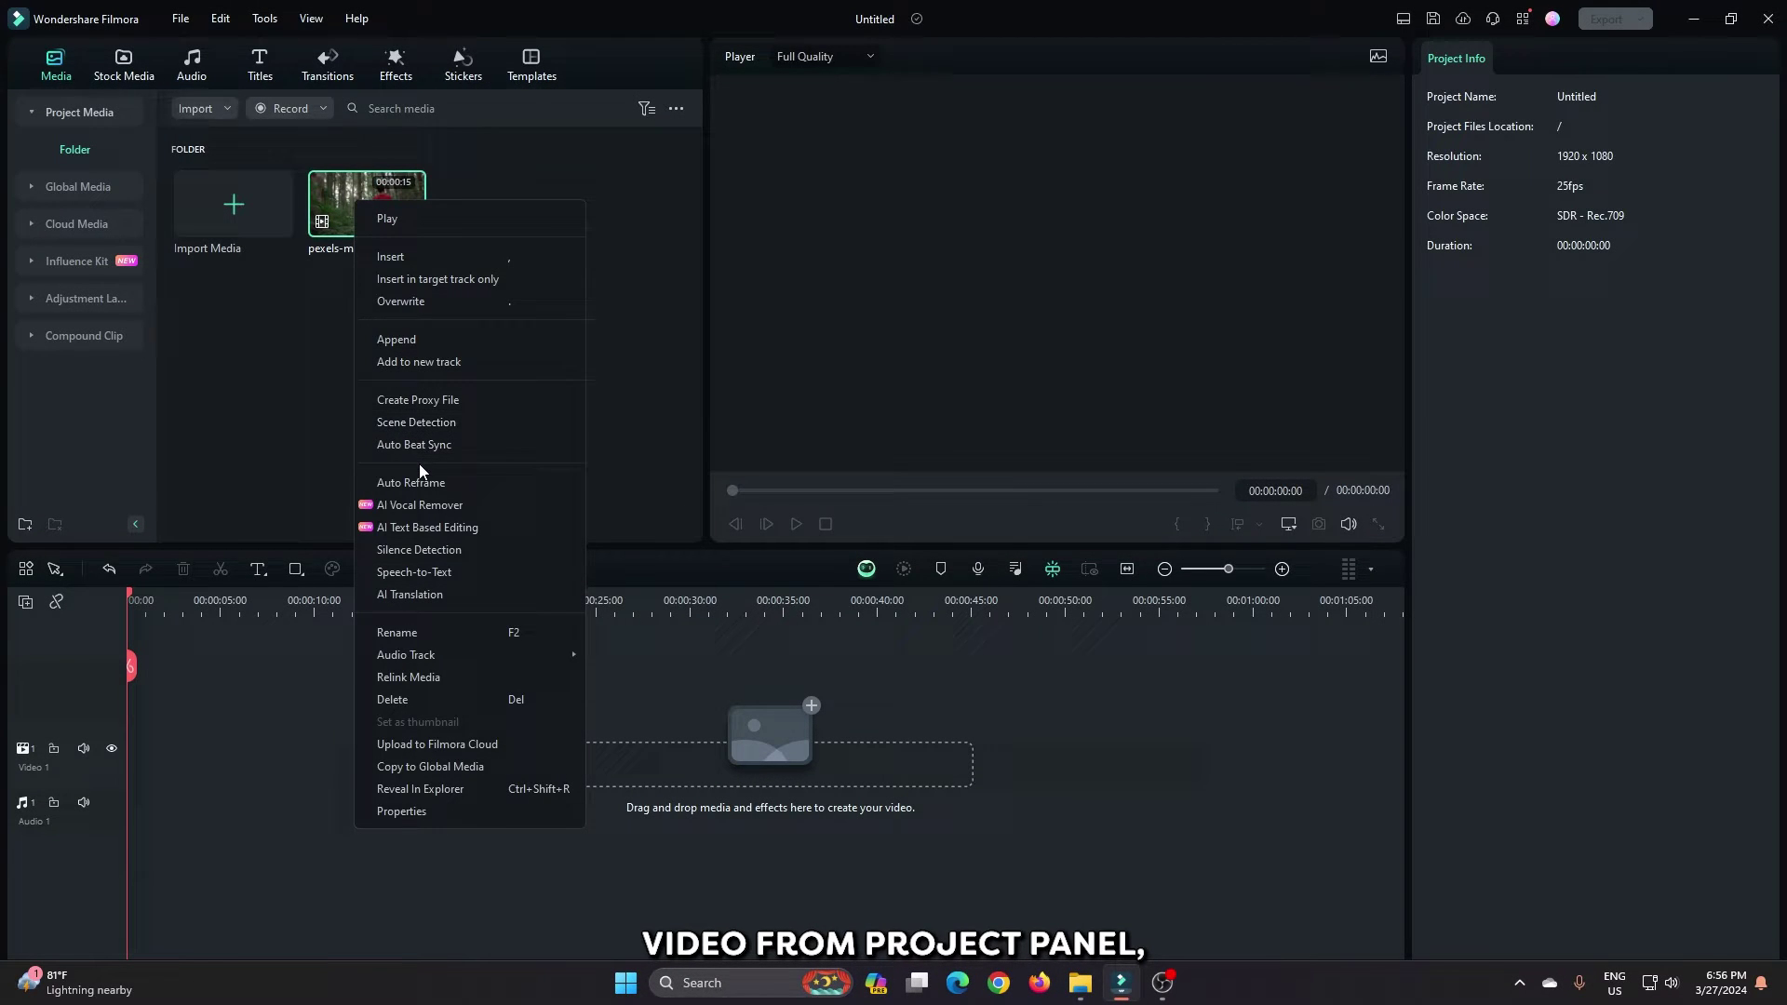
# Auto-reframe the forest clip to a 1:1 aspect ratio and analyze it
pyautogui.click(418, 482)
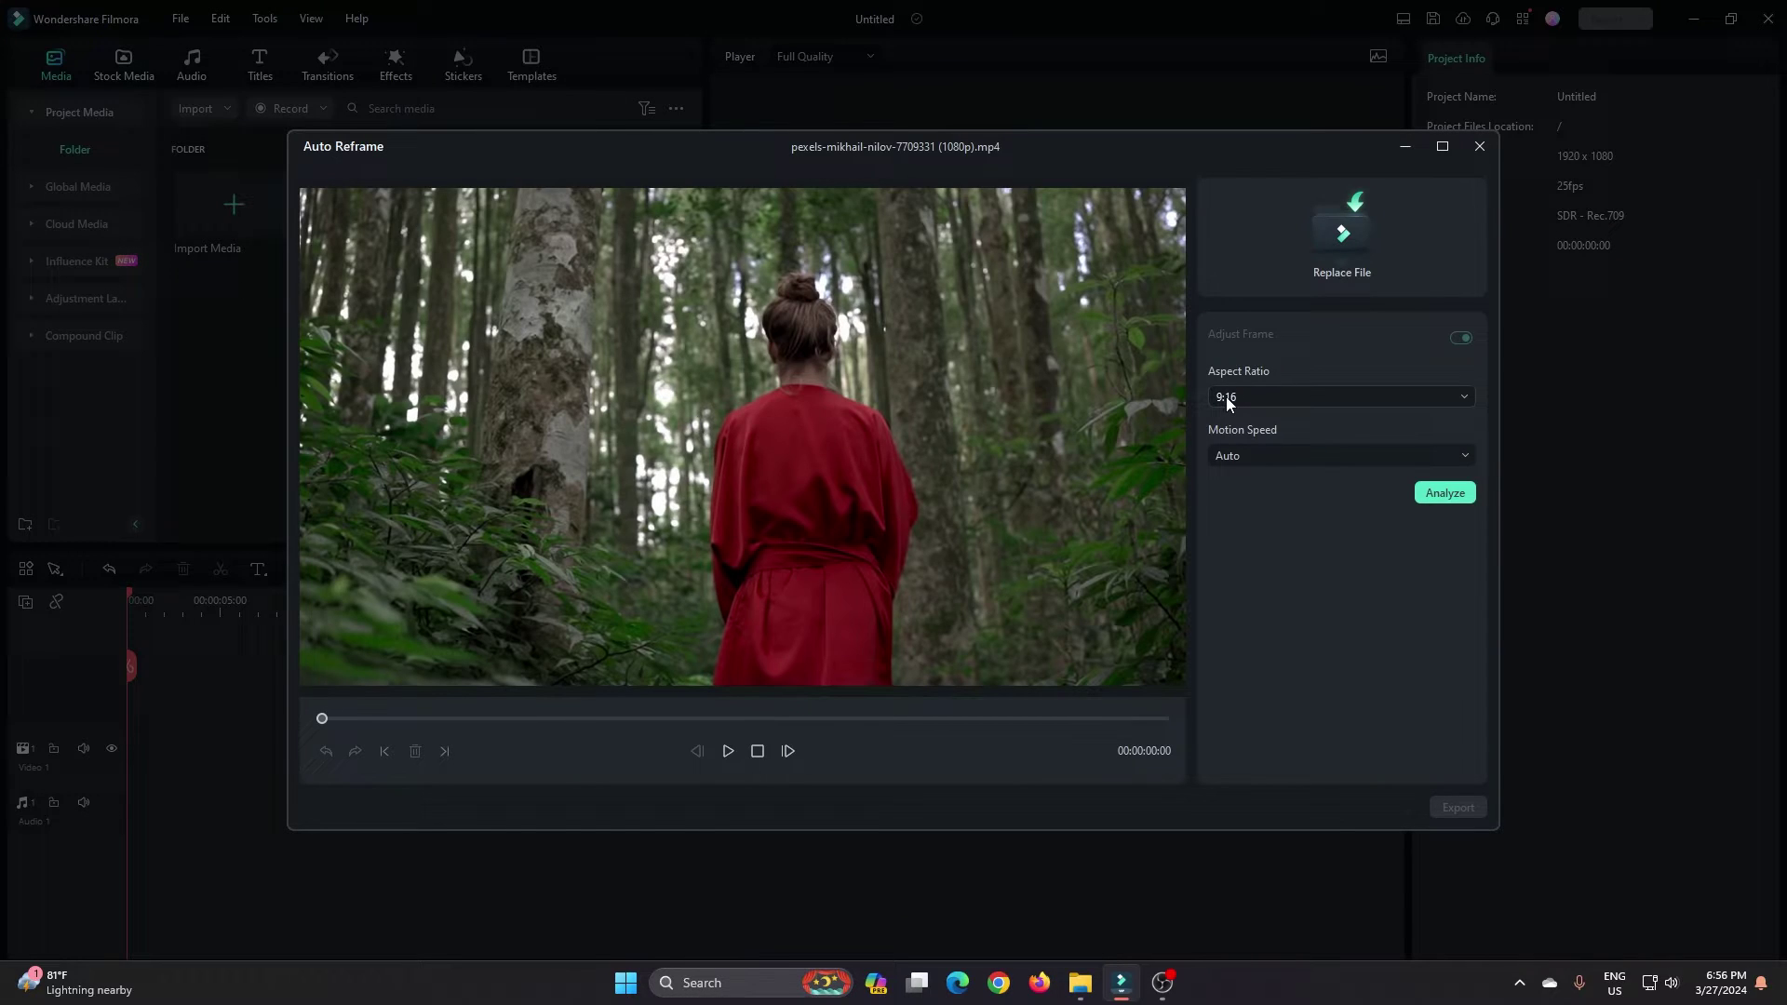
pyautogui.click(1229, 400)
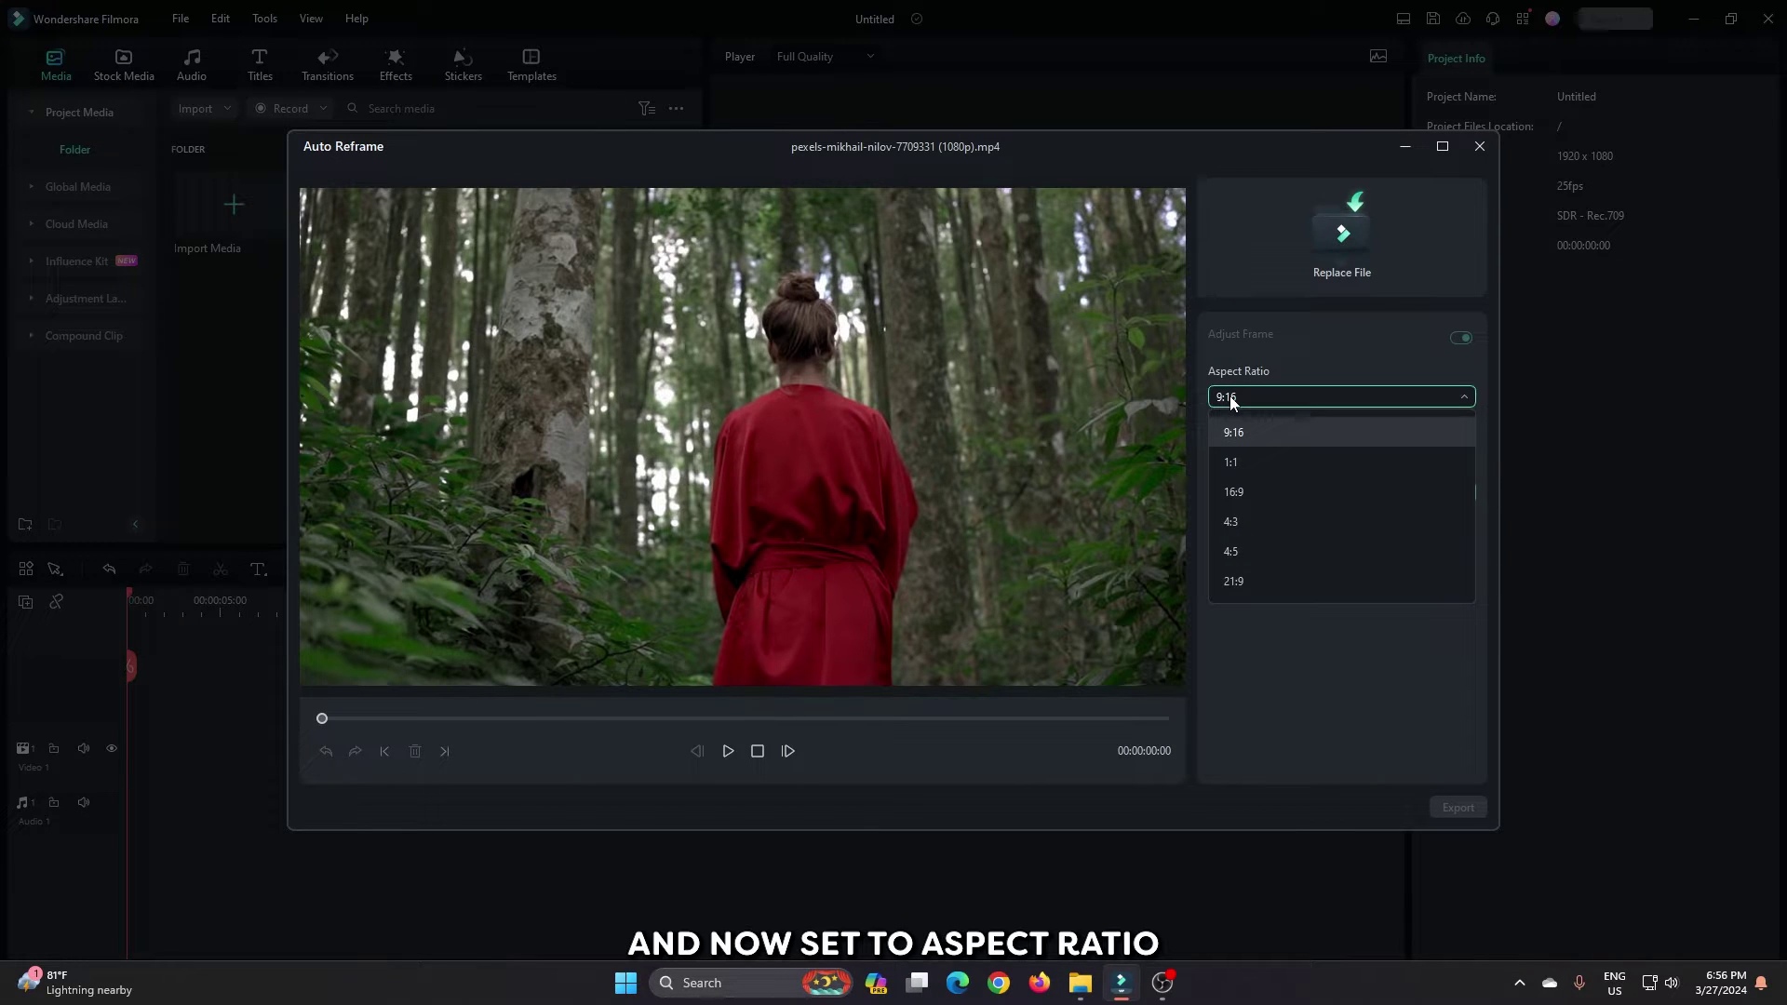
pyautogui.click(1232, 463)
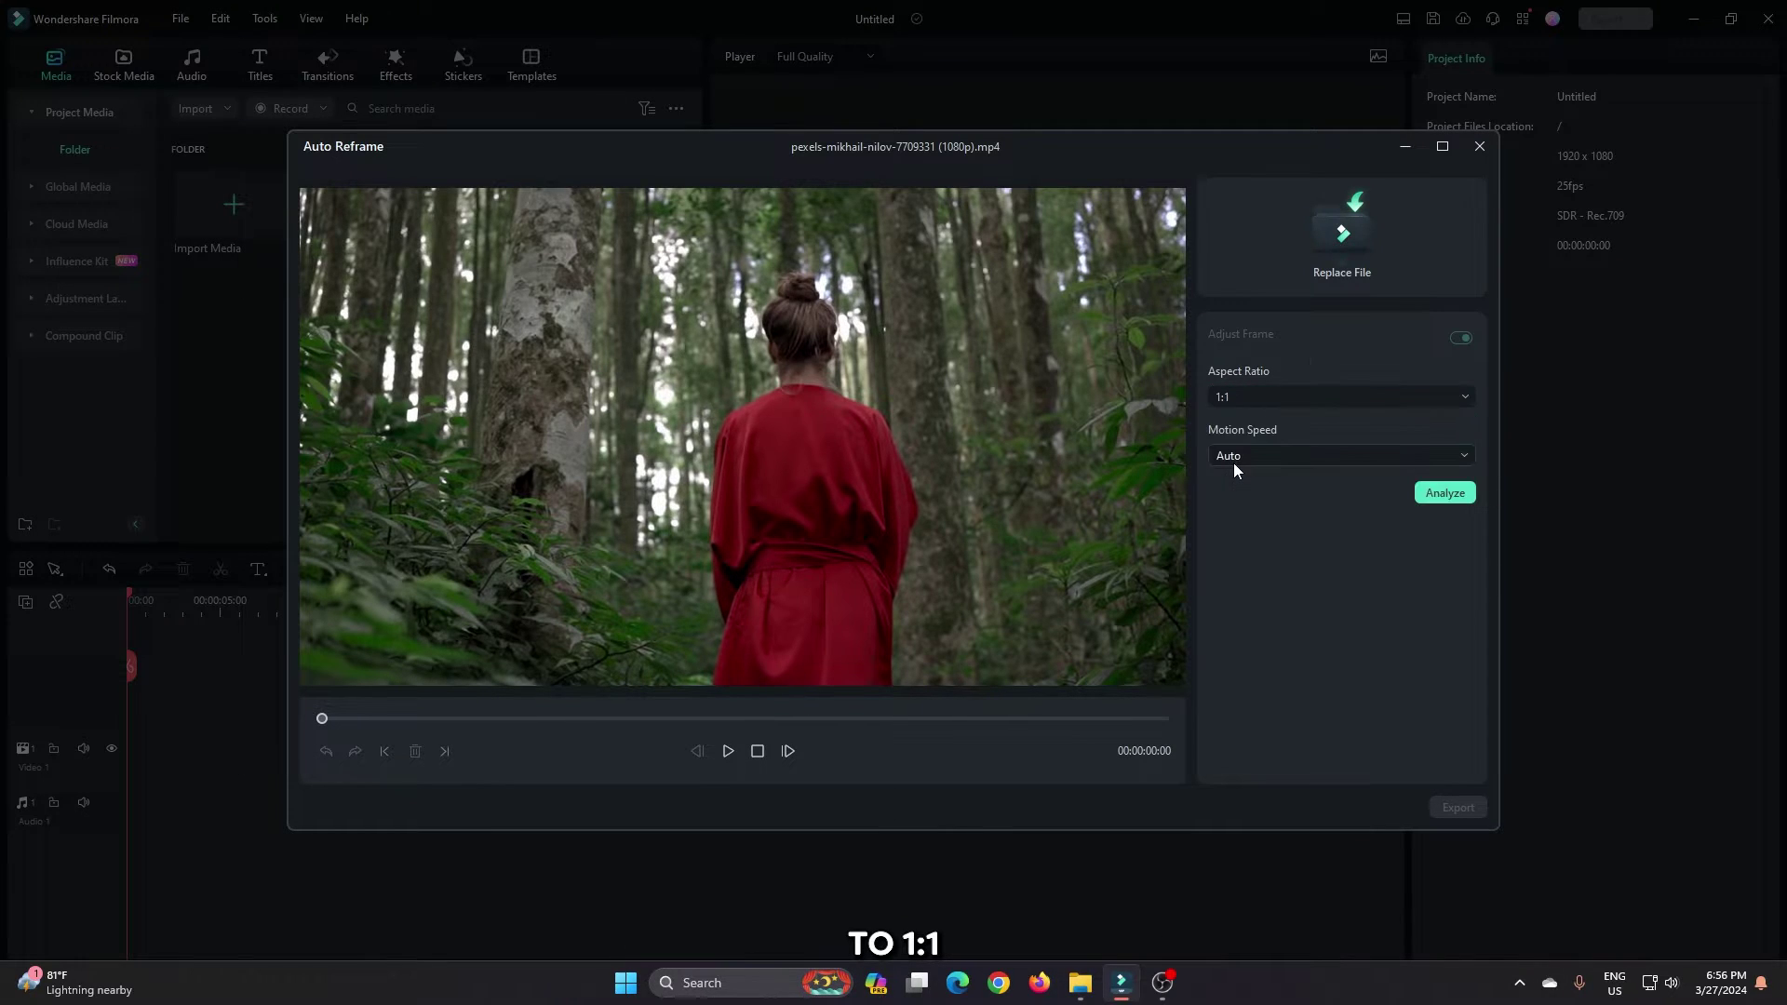
pyautogui.click(1446, 495)
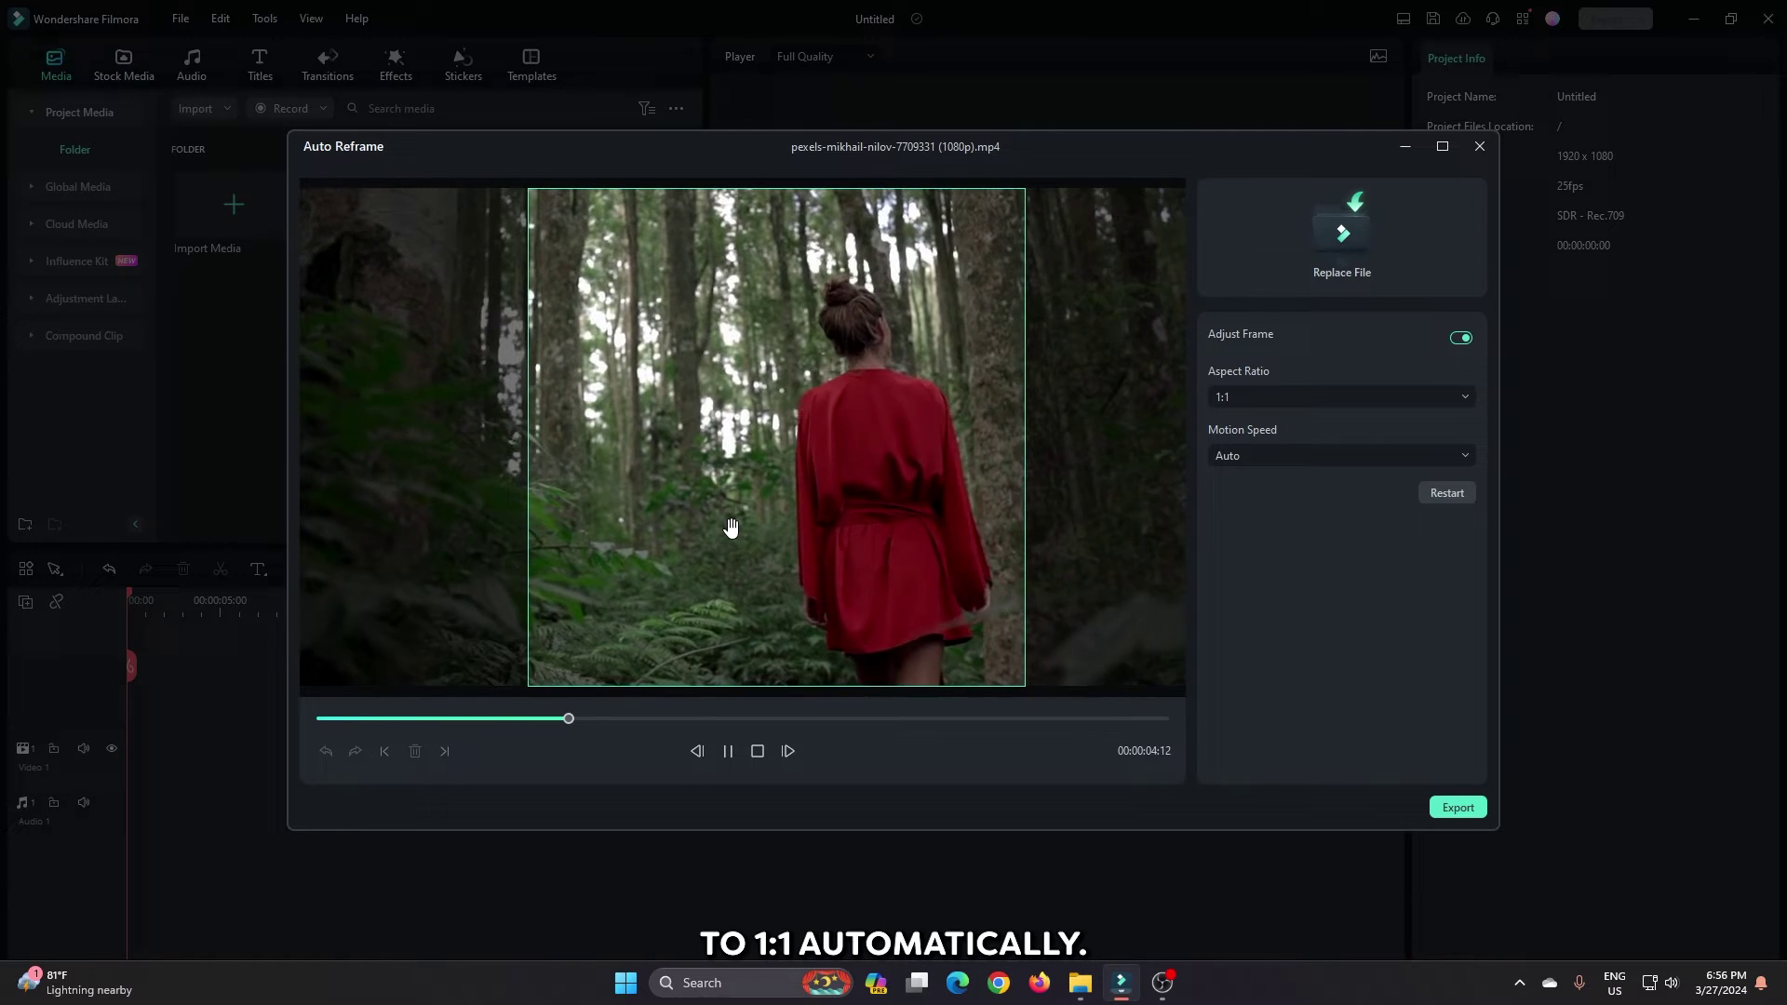
pyautogui.press('space')
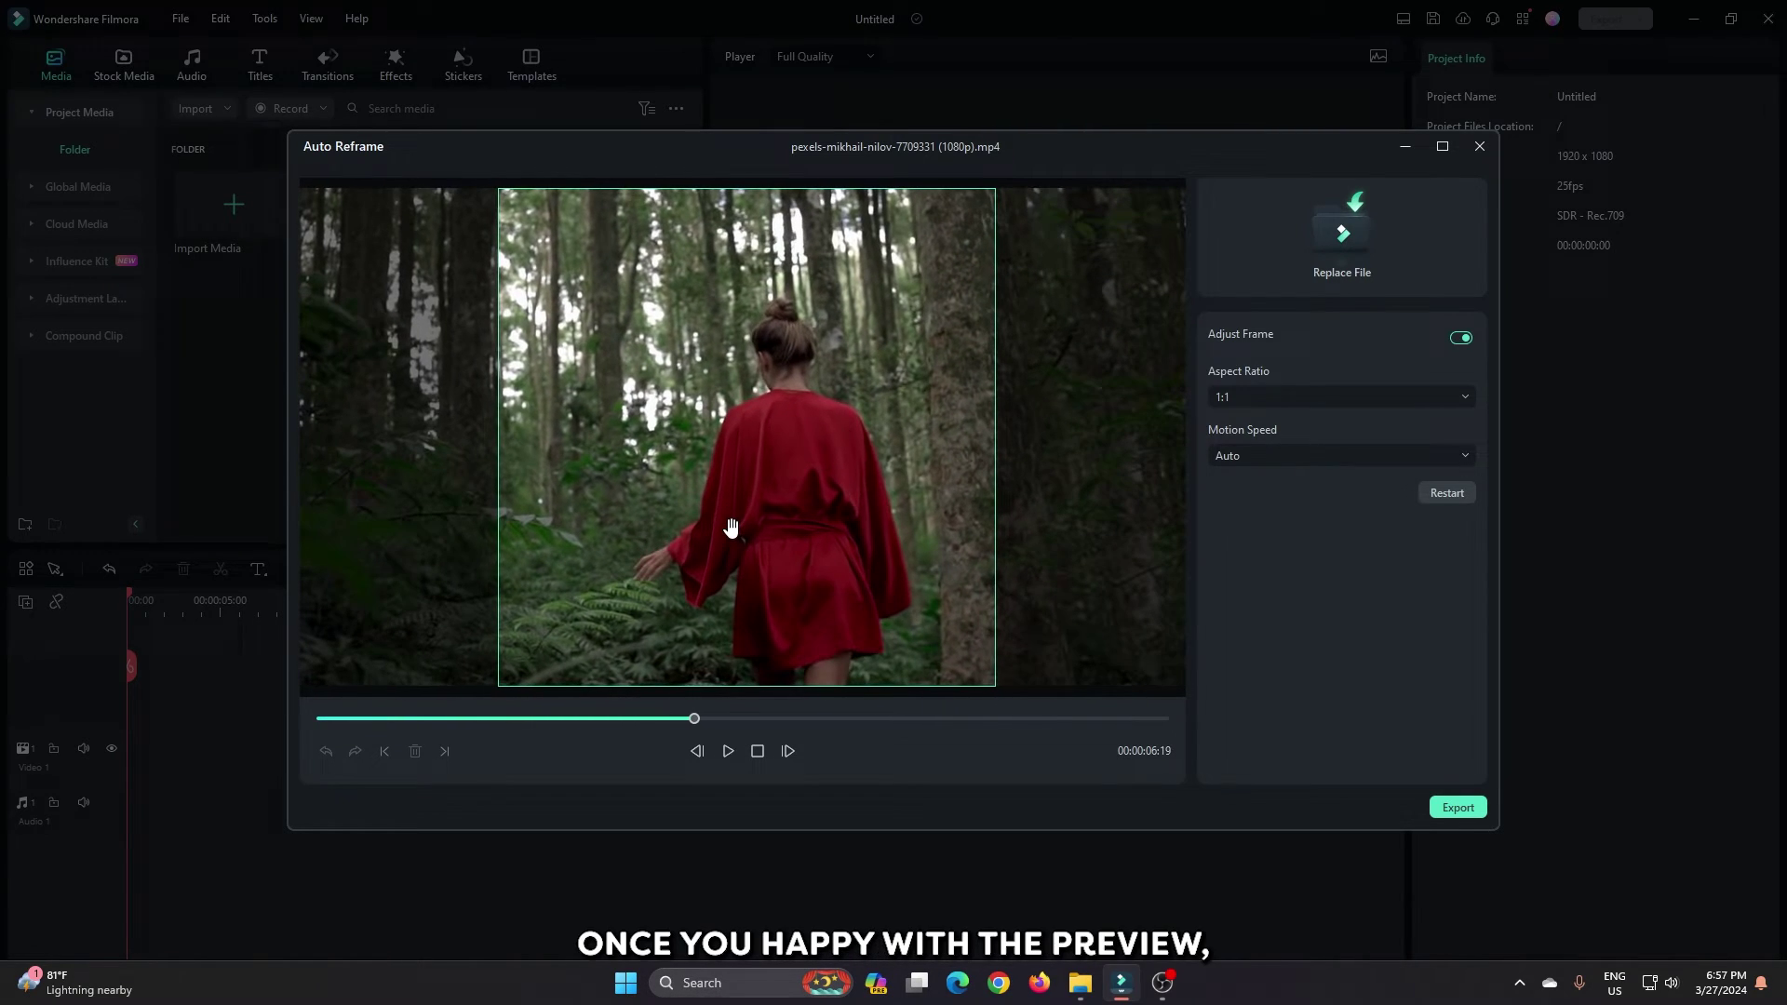
# Export the square clip with the default name and exit Auto Reframe
pyautogui.click(1458, 809)
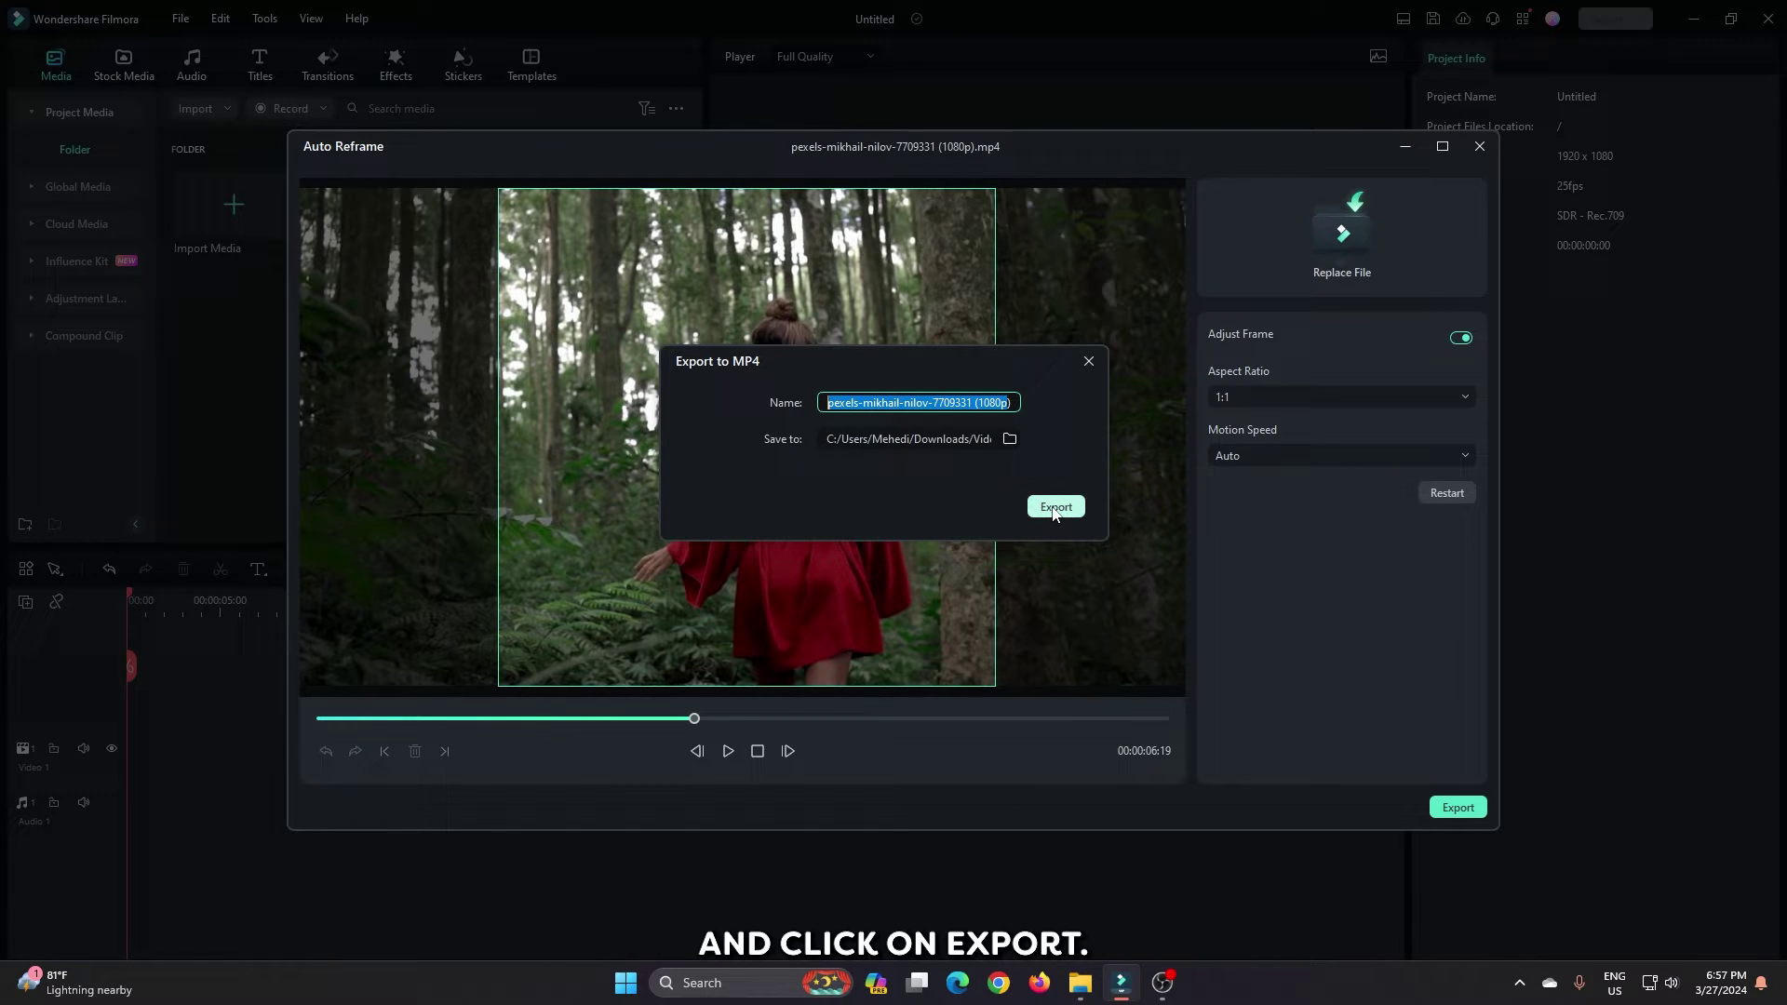
pyautogui.click(1054, 508)
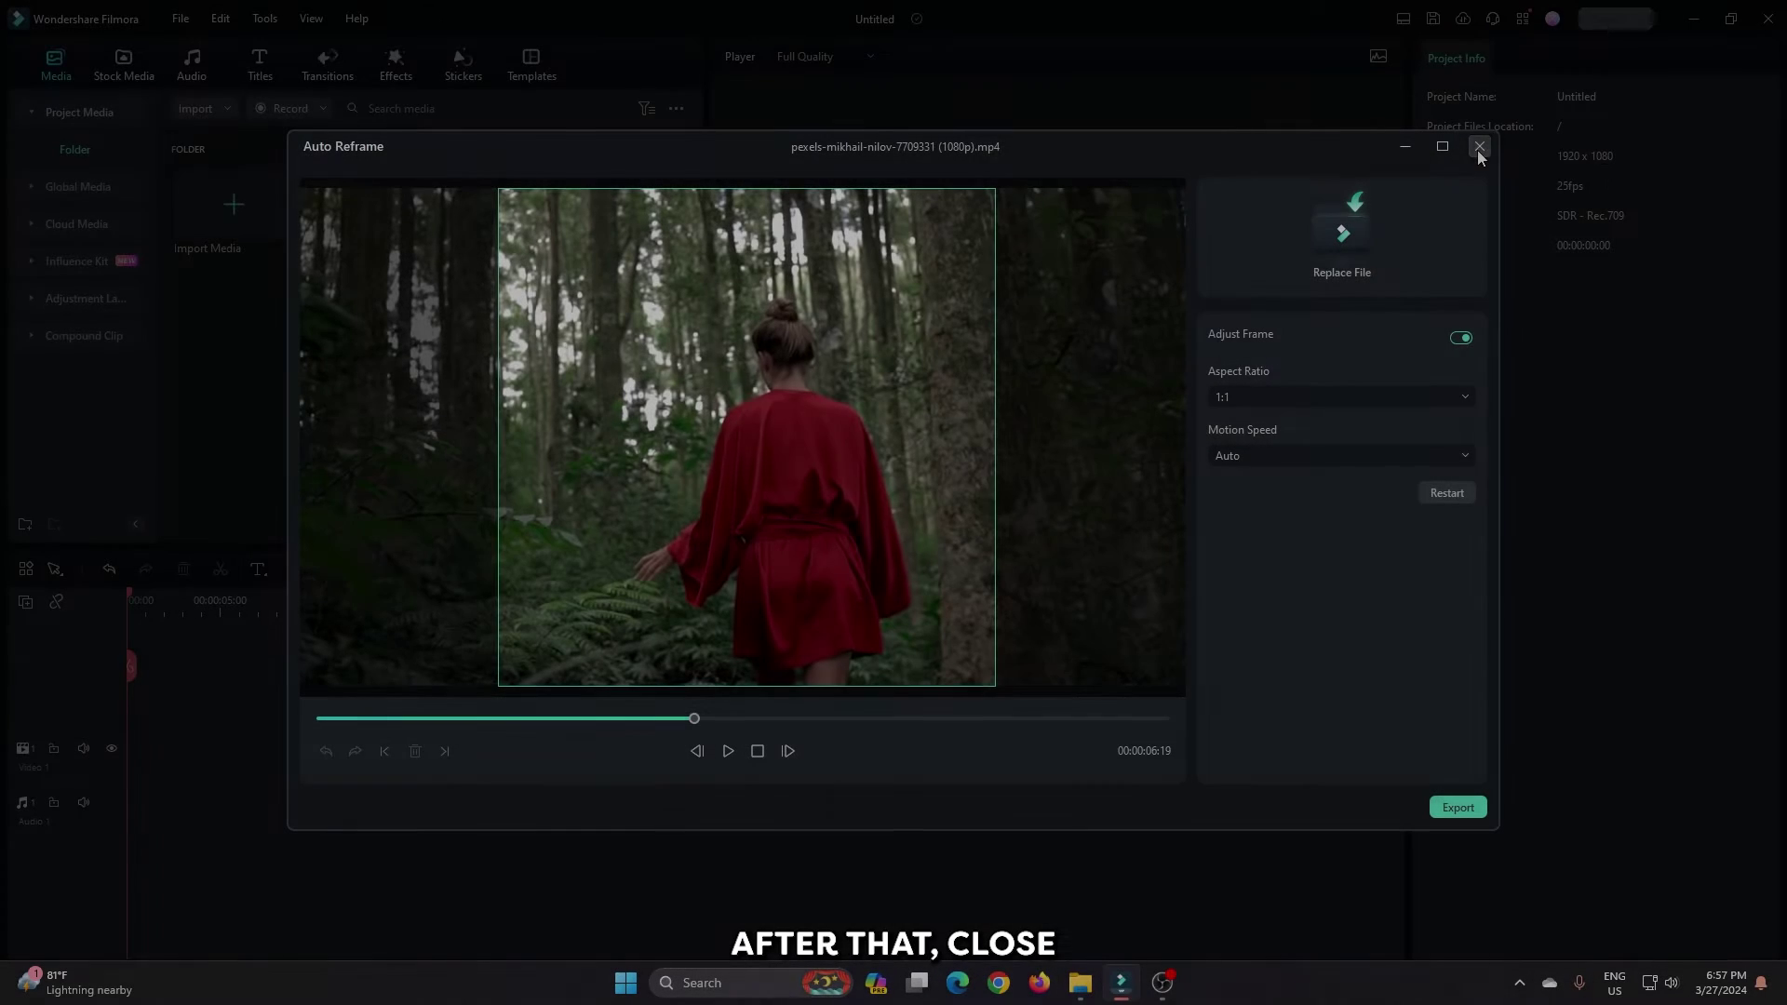
pyautogui.click(1478, 146)
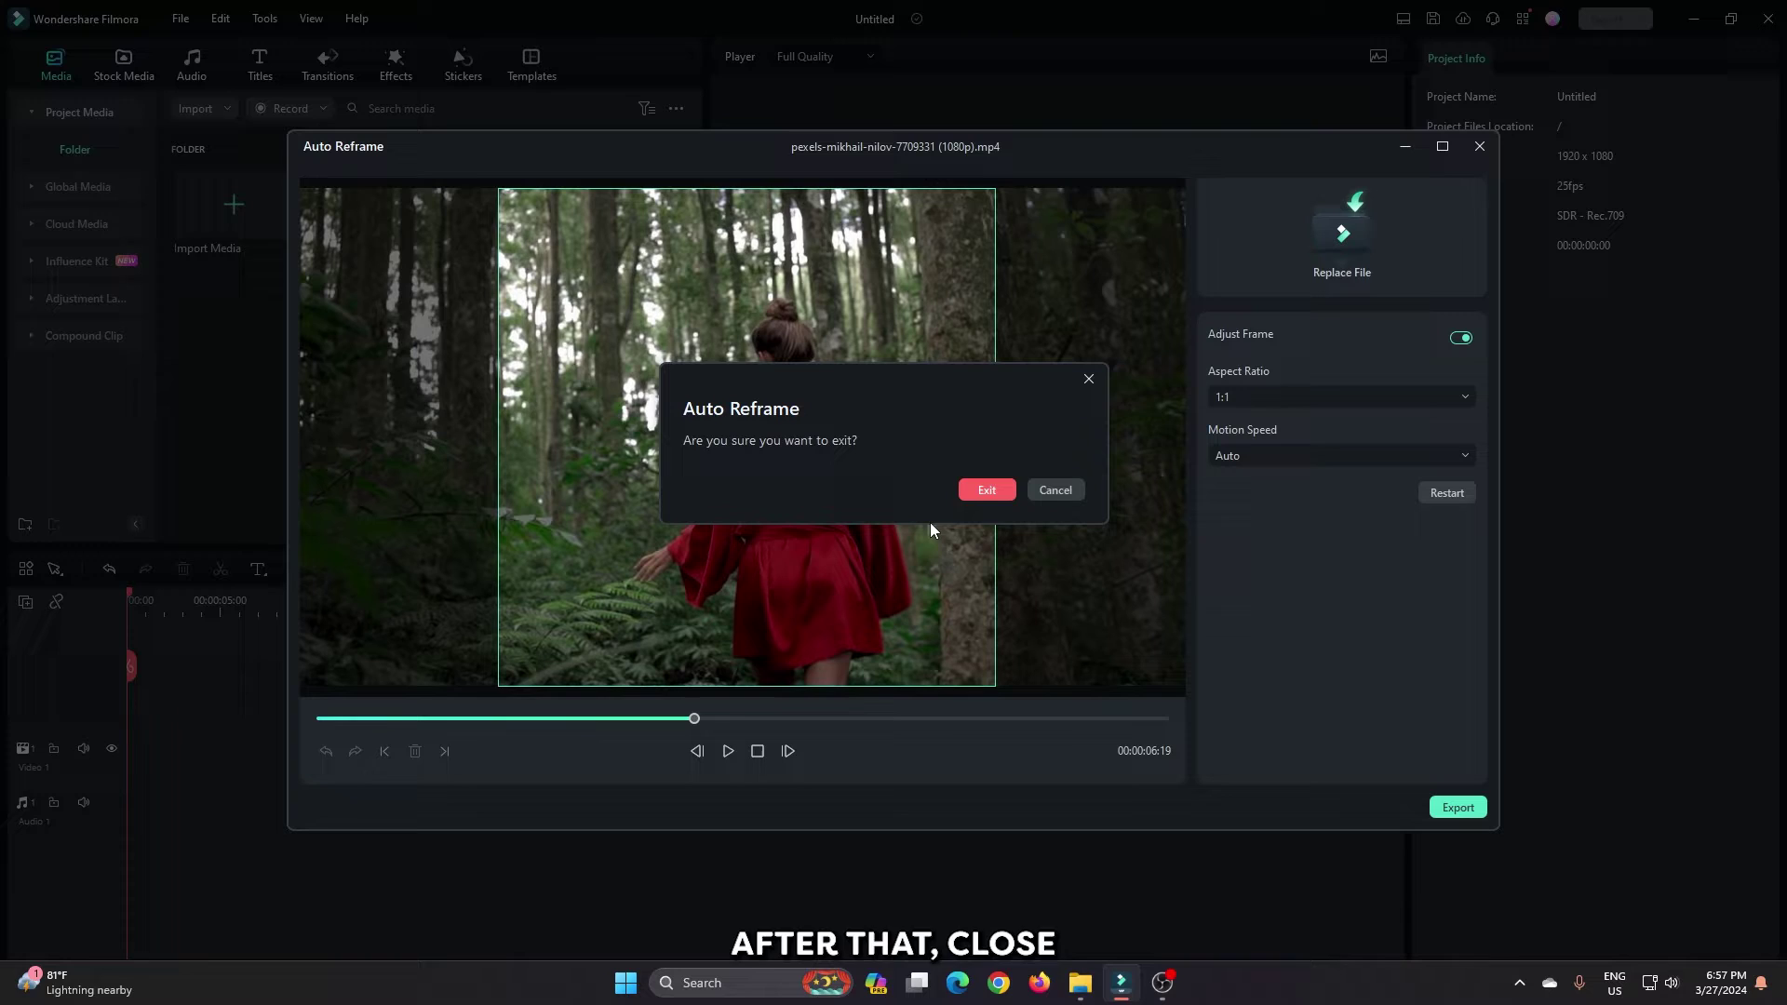
pyautogui.click(987, 492)
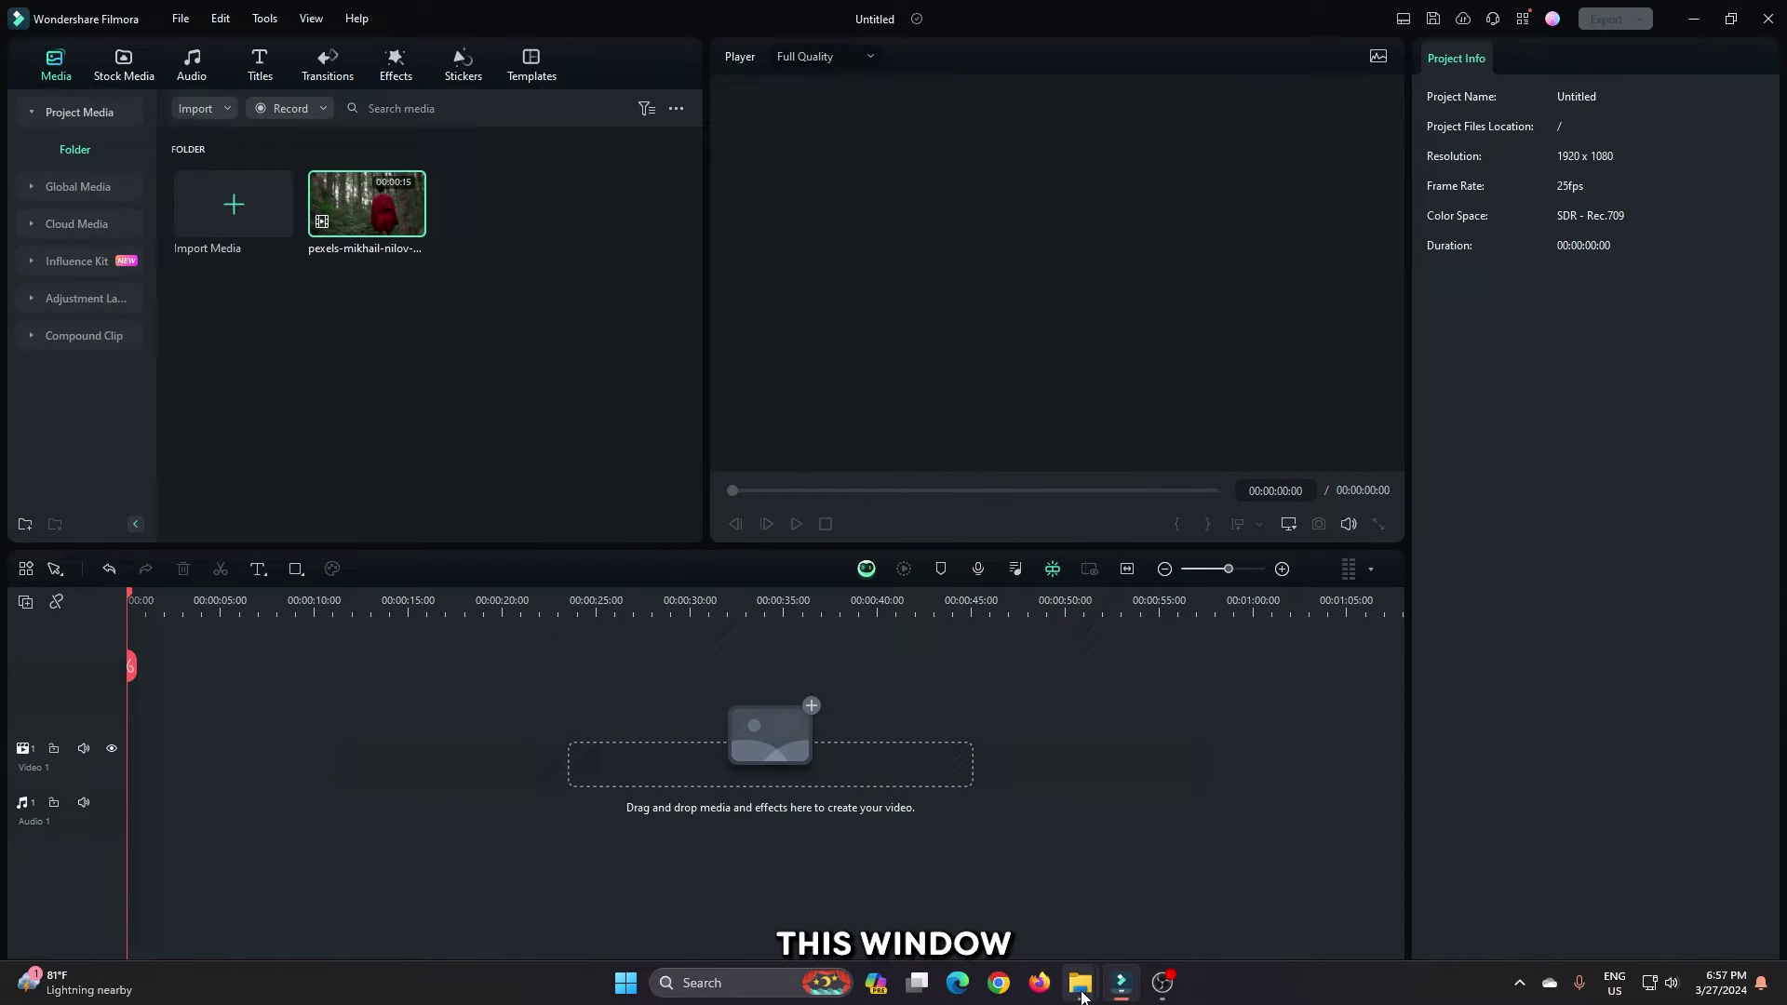
# Import the exported square clip from Explorer and place it on the video track
pyautogui.moveTo(1080, 982)
pyautogui.click(1125, 881)
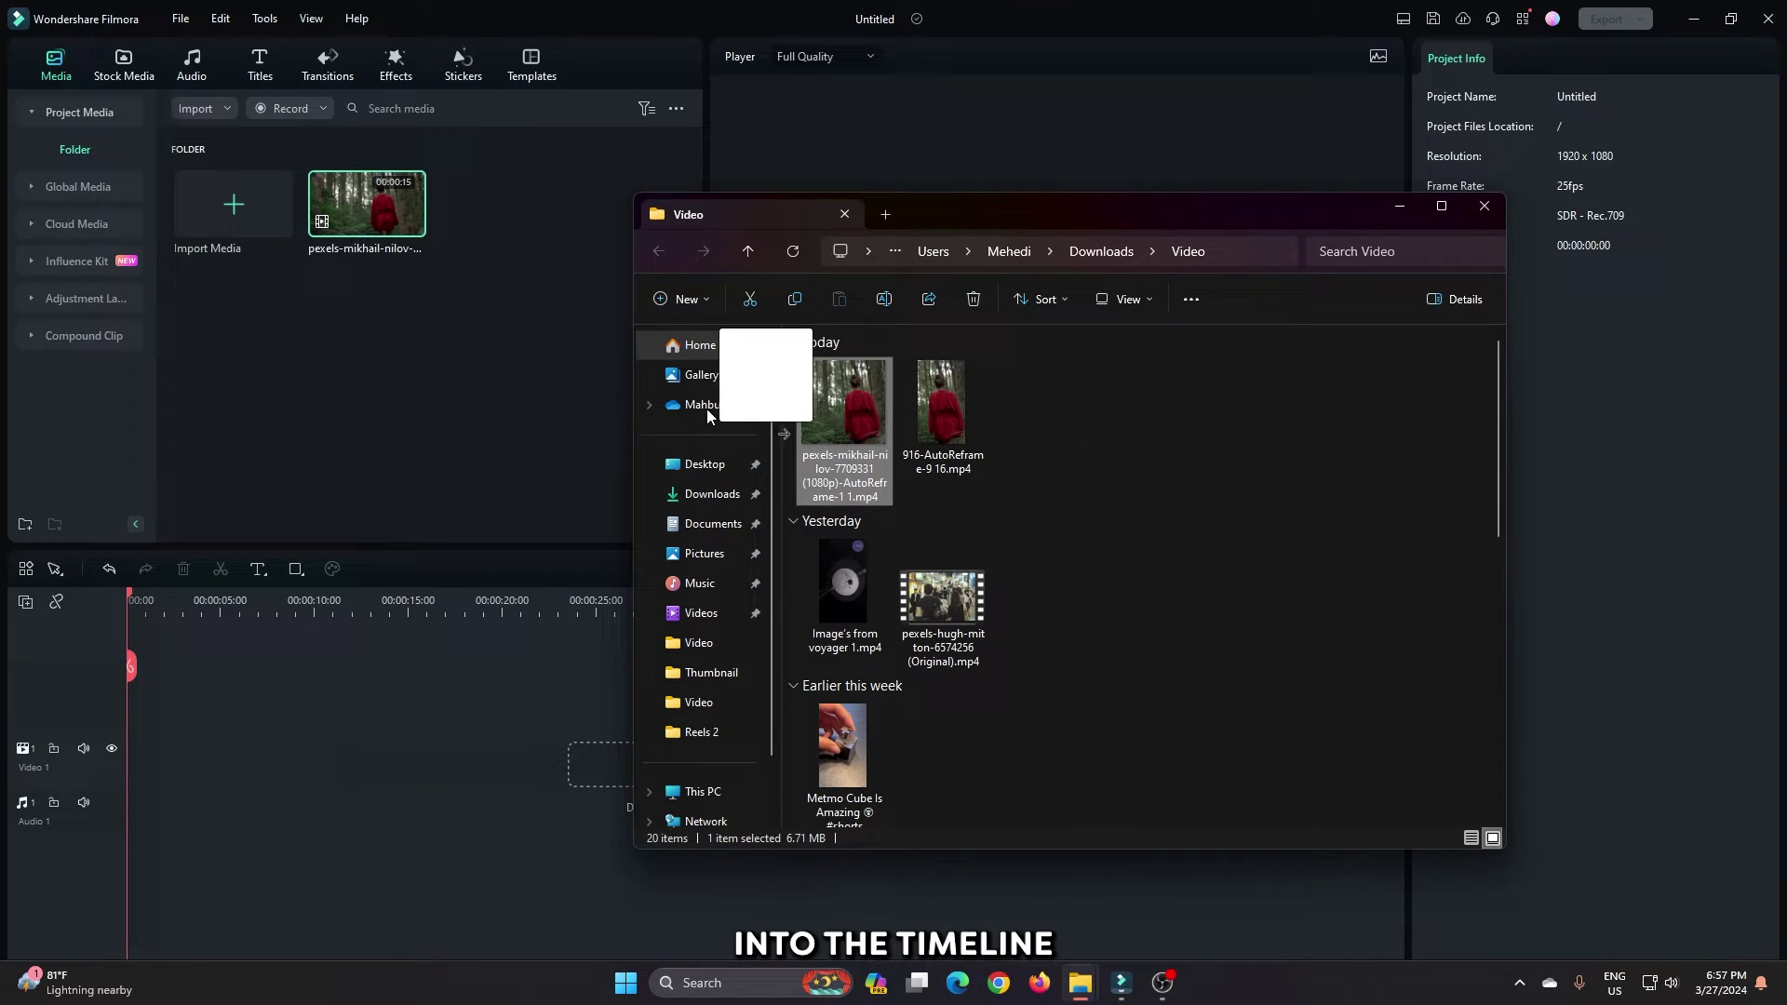
pyautogui.moveTo(708, 408); pyautogui.dragTo(423, 398)
pyautogui.moveTo(363, 220); pyautogui.dragTo(169, 761)
pyautogui.click(1005, 519)
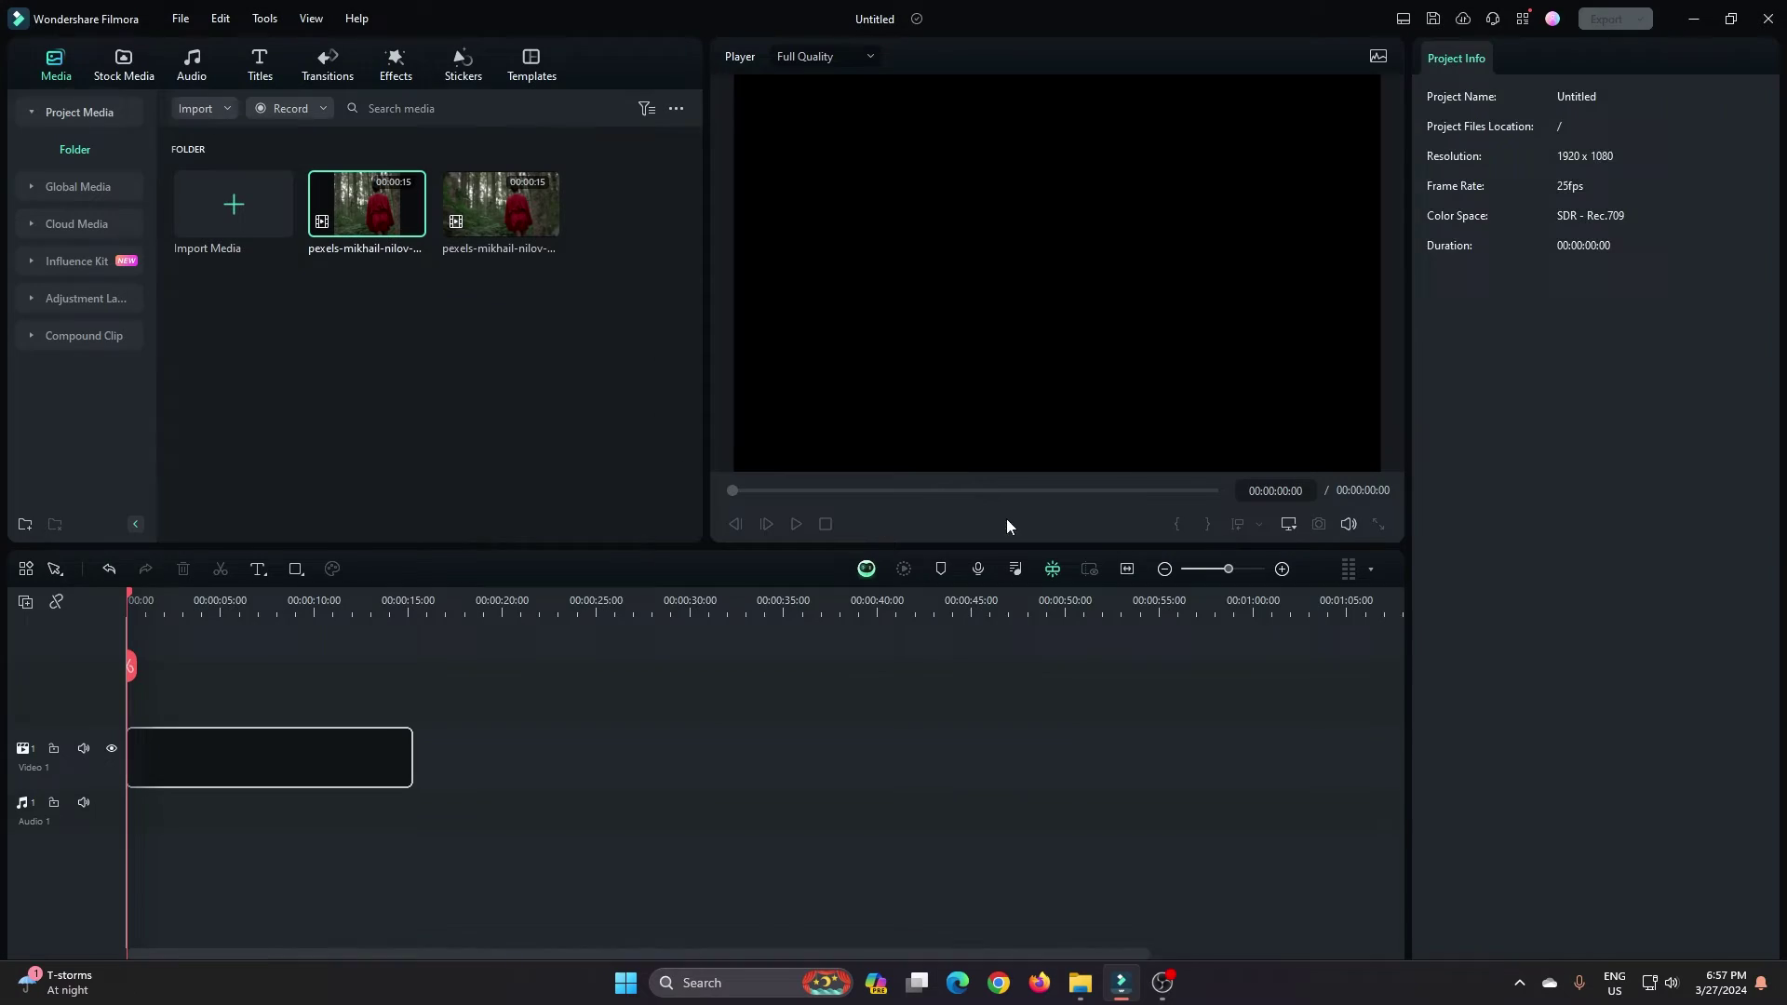
# Set the project aspect ratio to 1:1 (Instagram) and play the square clip
pyautogui.click(180, 19)
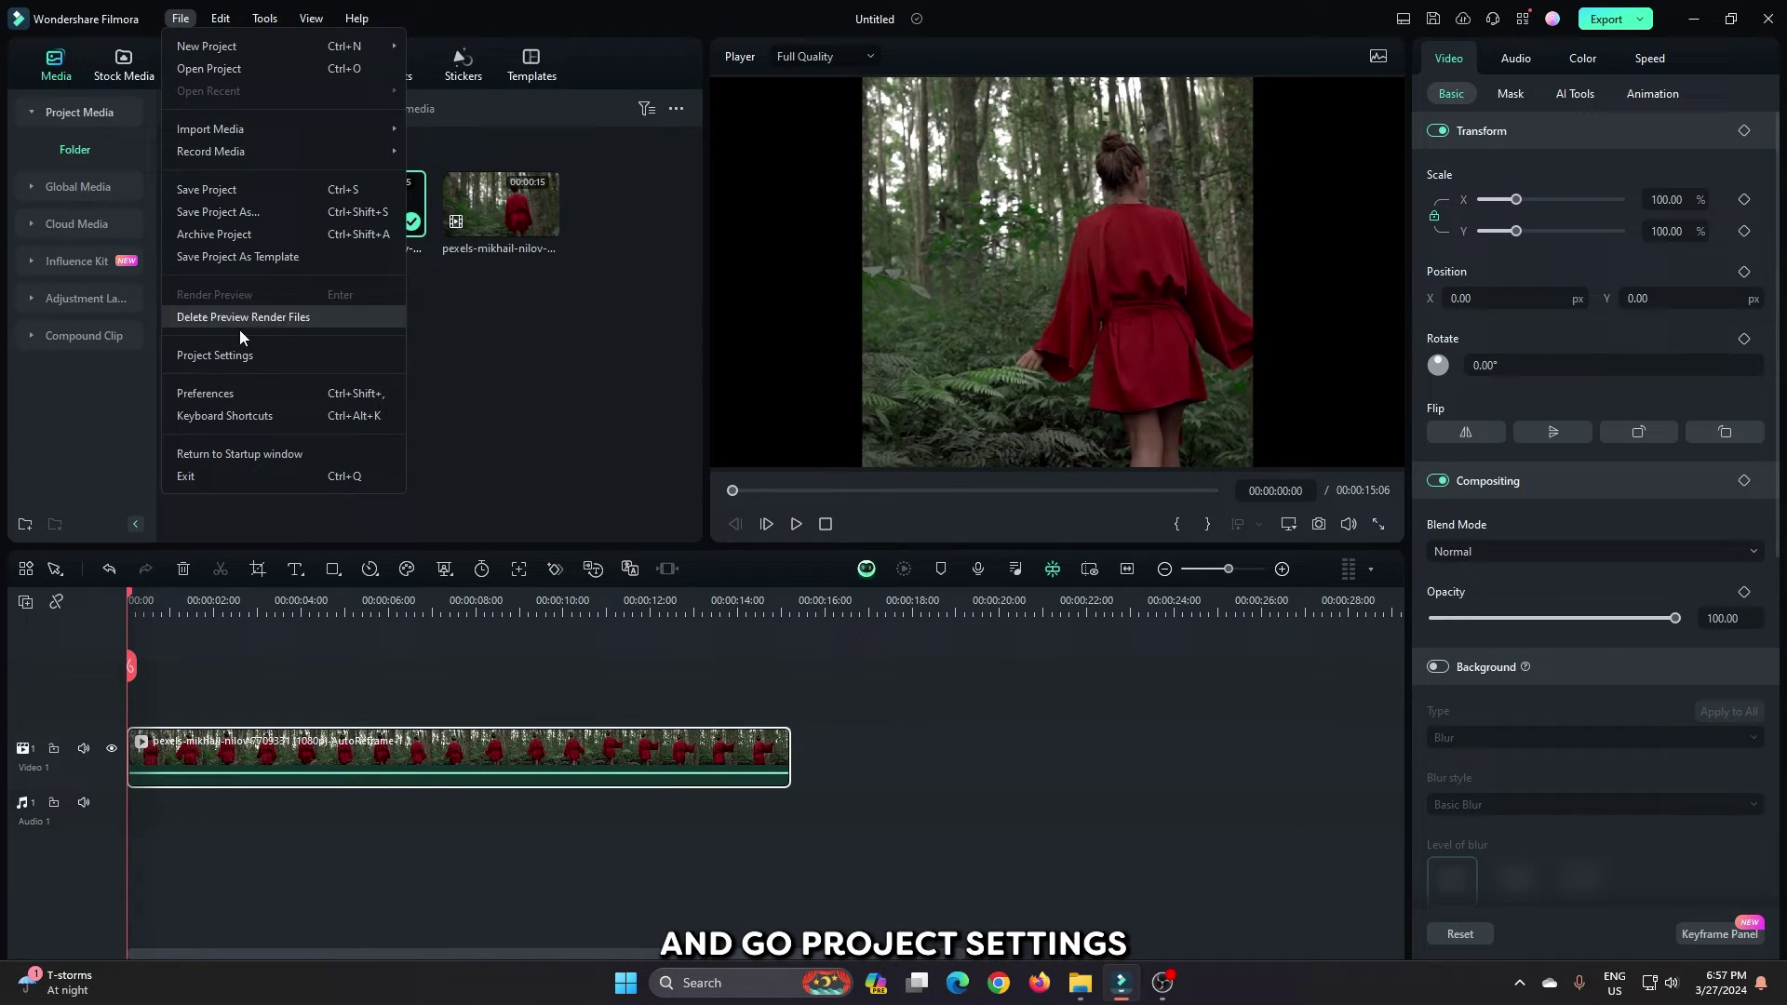
pyautogui.click(214, 357)
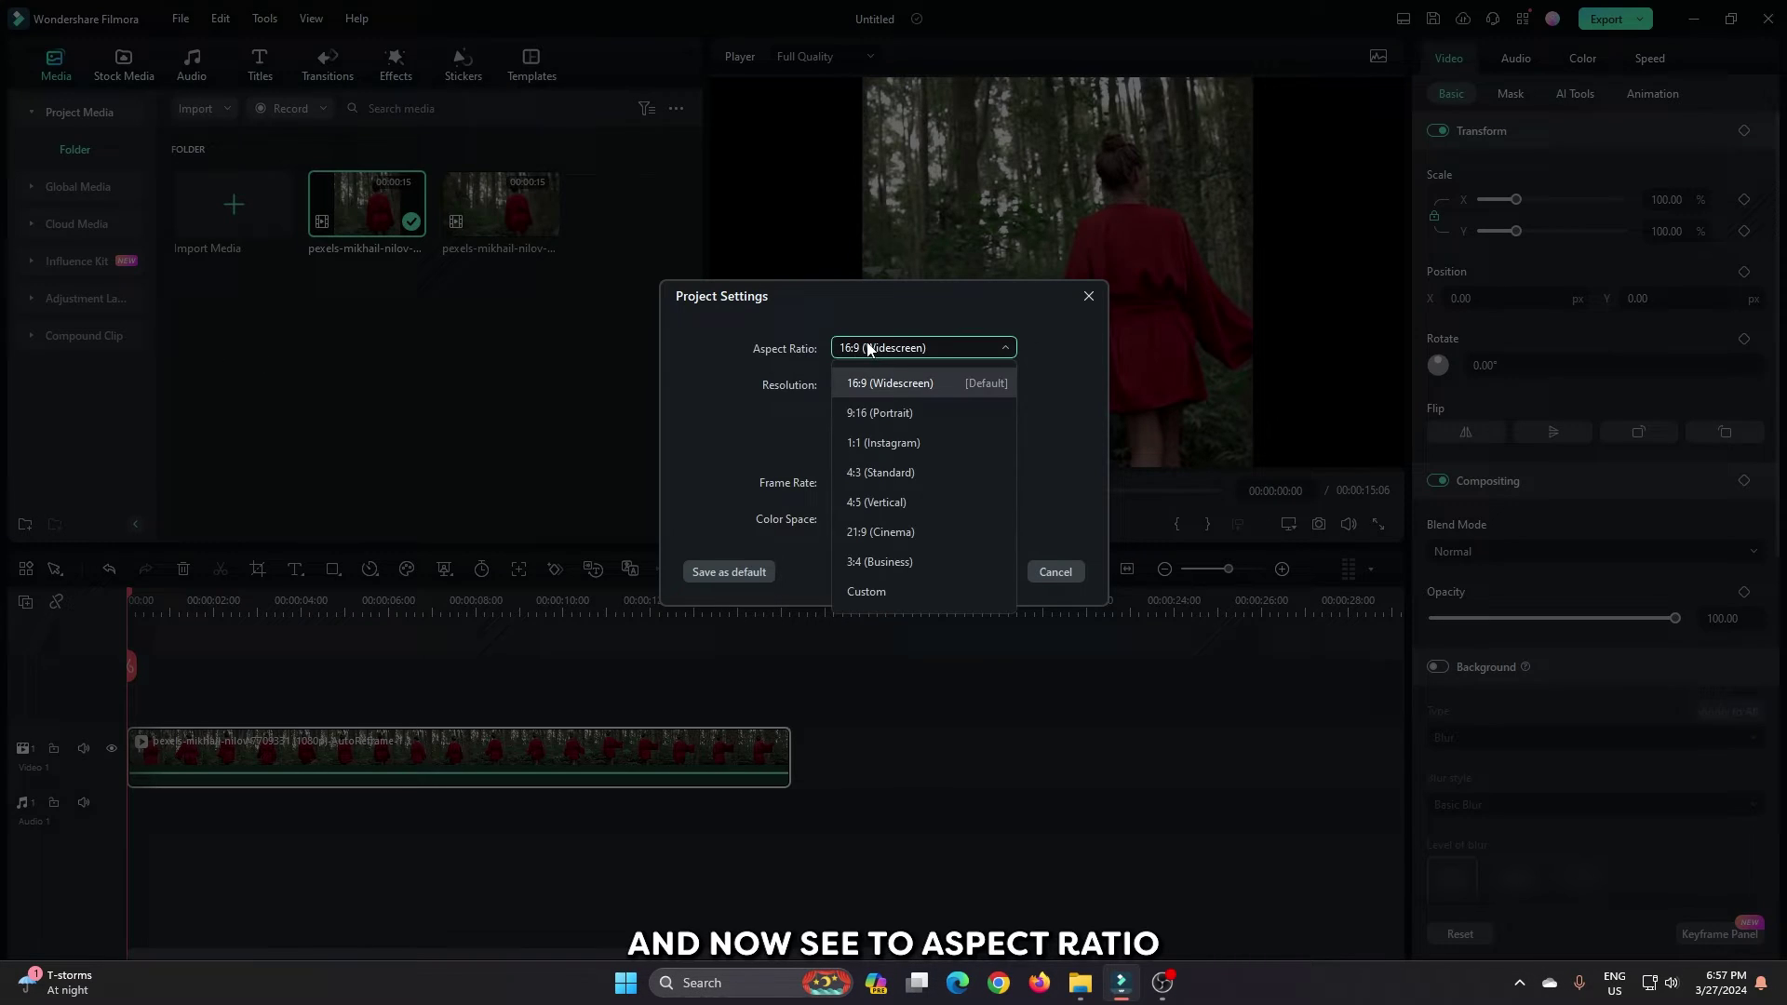
pyautogui.click(866, 442)
pyautogui.click(987, 573)
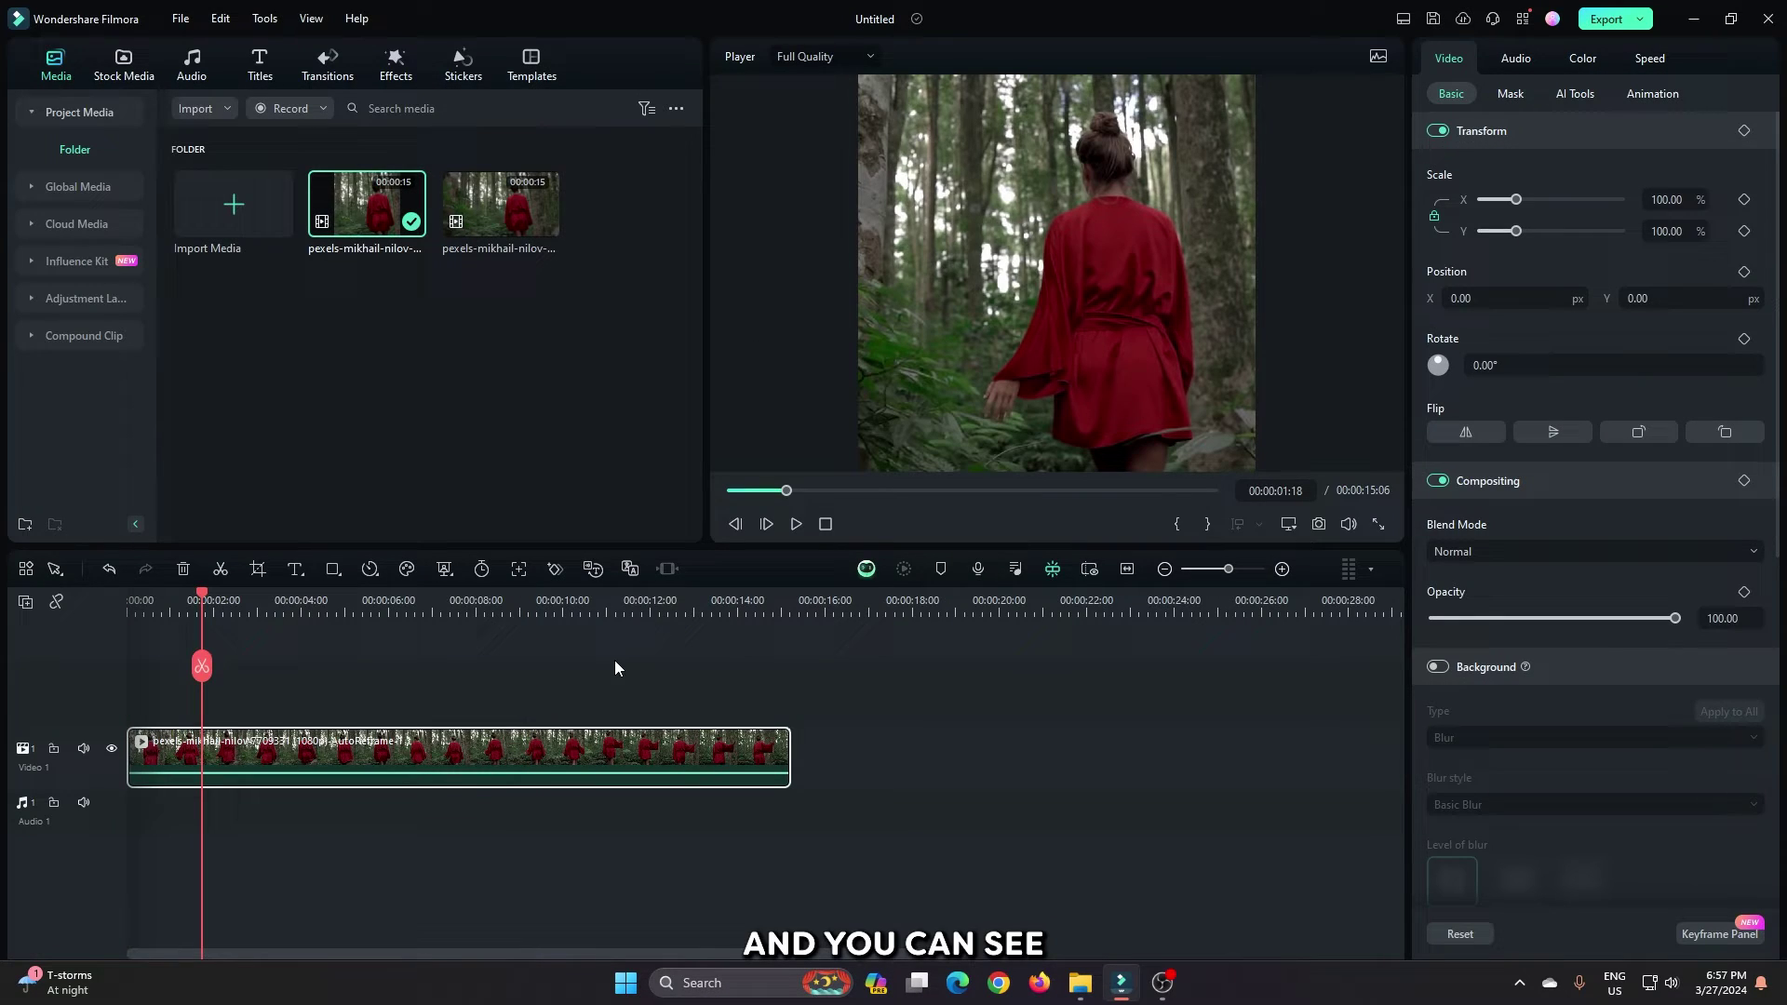
pyautogui.press('space')
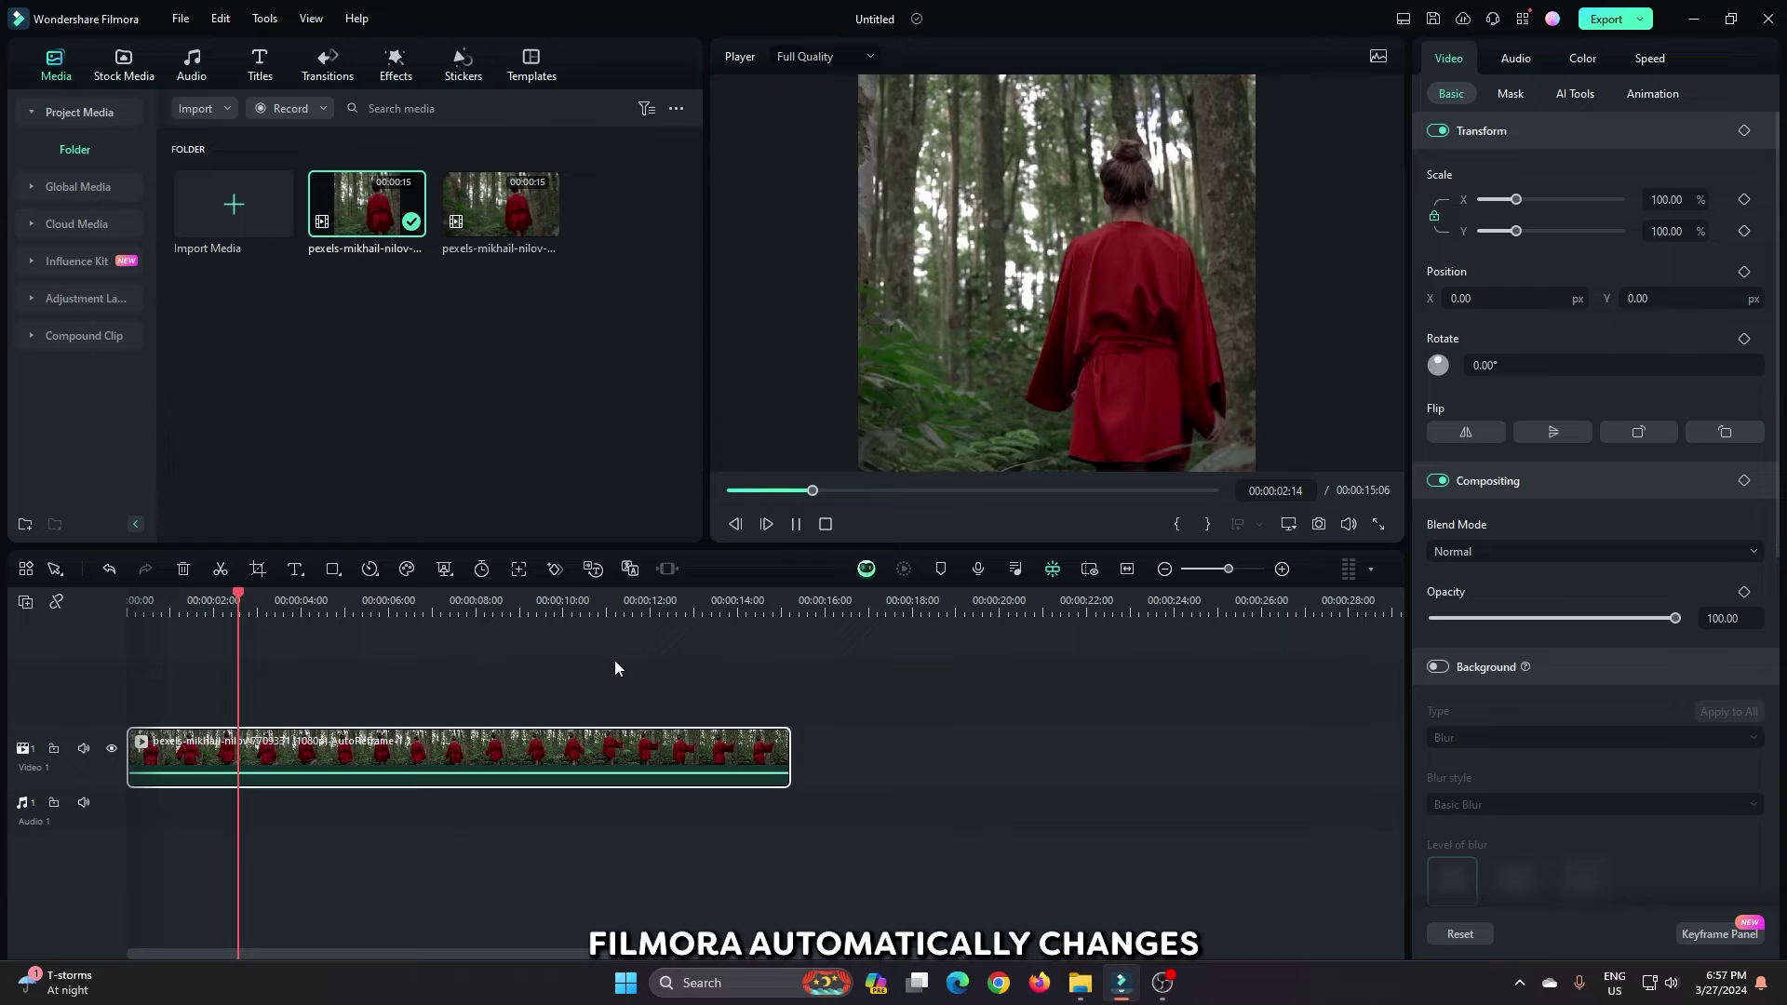